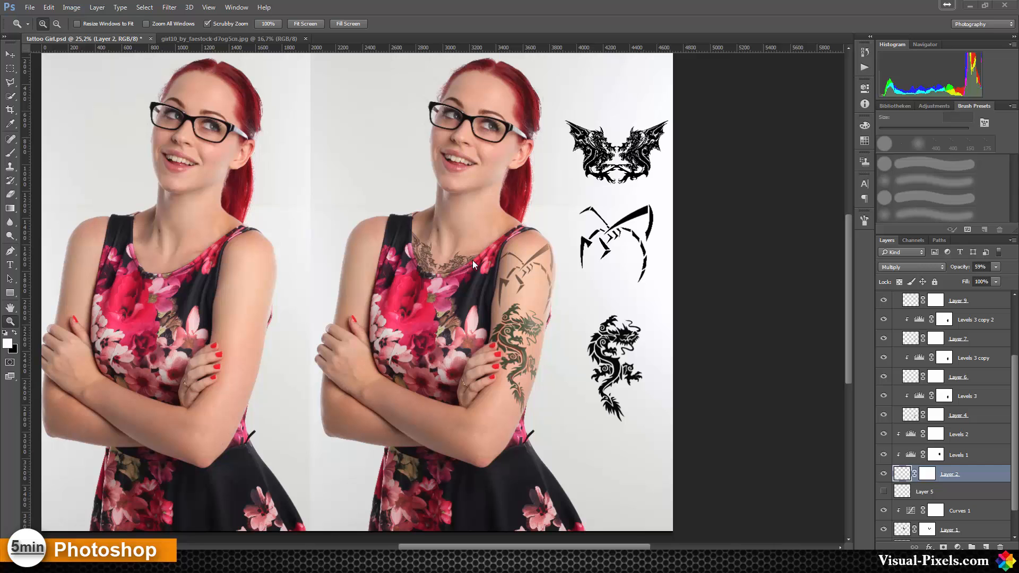
Examine the finished chest and arm tattoos in tattoo Girl.psd, the dragon artwork and the untouched source photo.
drag(473, 260, 471, 262)
key(alt)
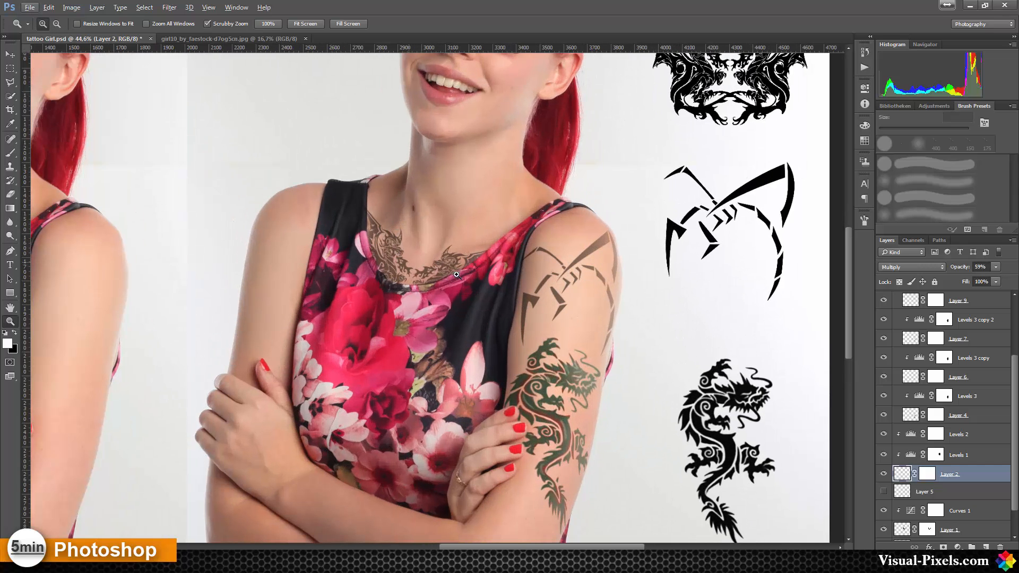
alt+click(642, 287)
alt+click(642, 287)
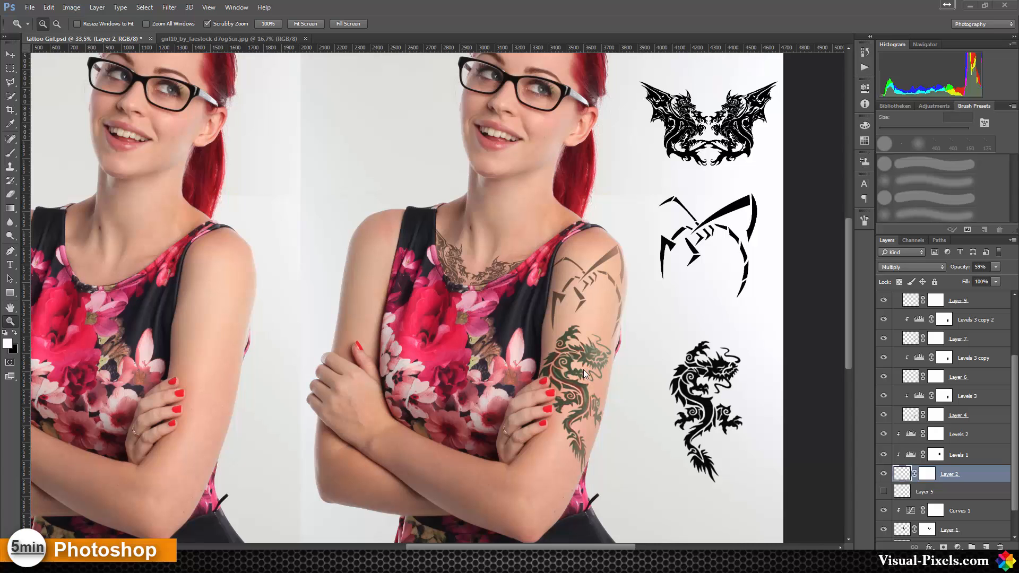
drag(584, 370, 541, 380)
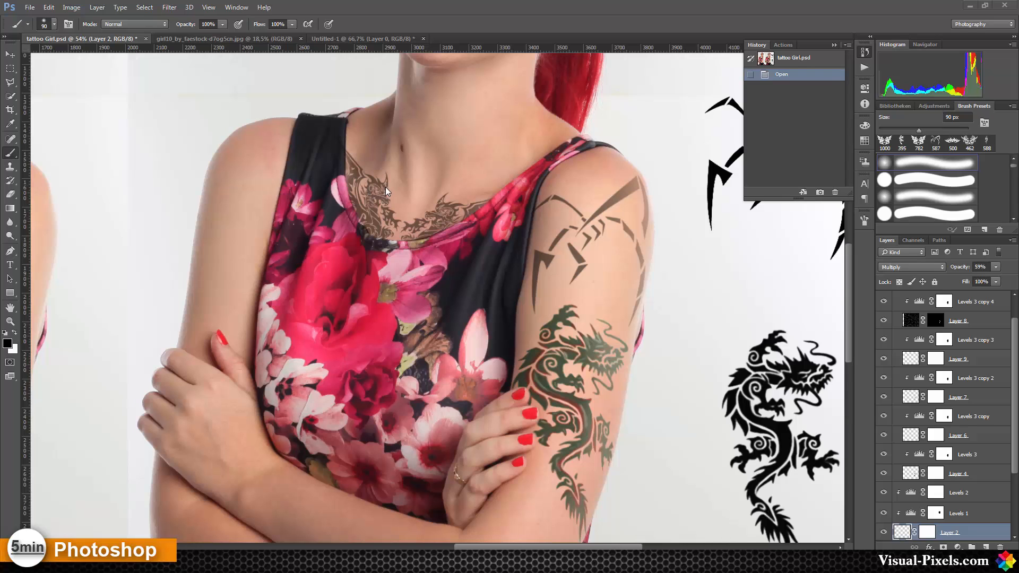
click(372, 36)
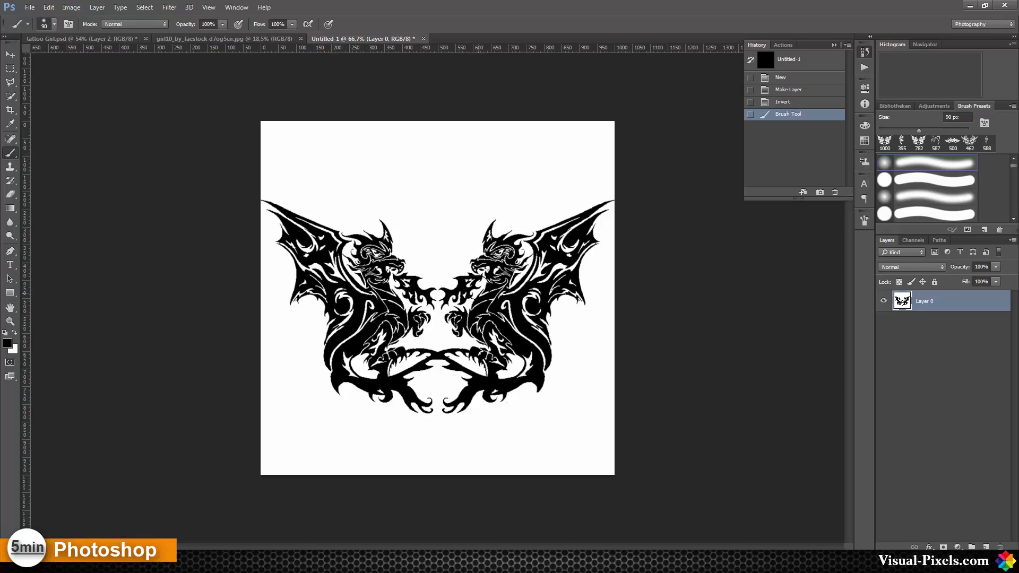
click(271, 42)
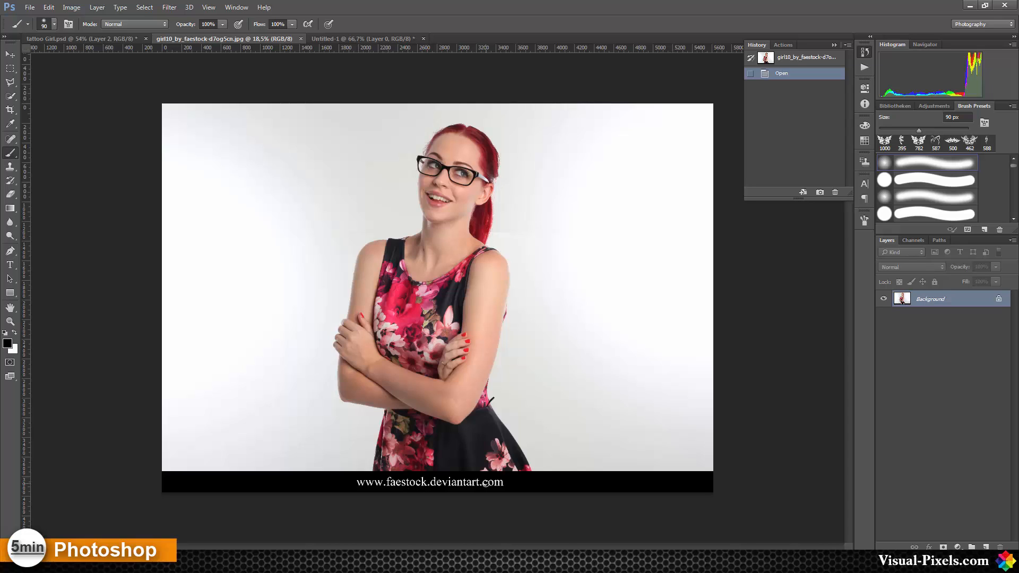
Copy the whole dragon artwork from Untitled-1 into the girl10 photo and position it over the woman's upper chest.
click(378, 40)
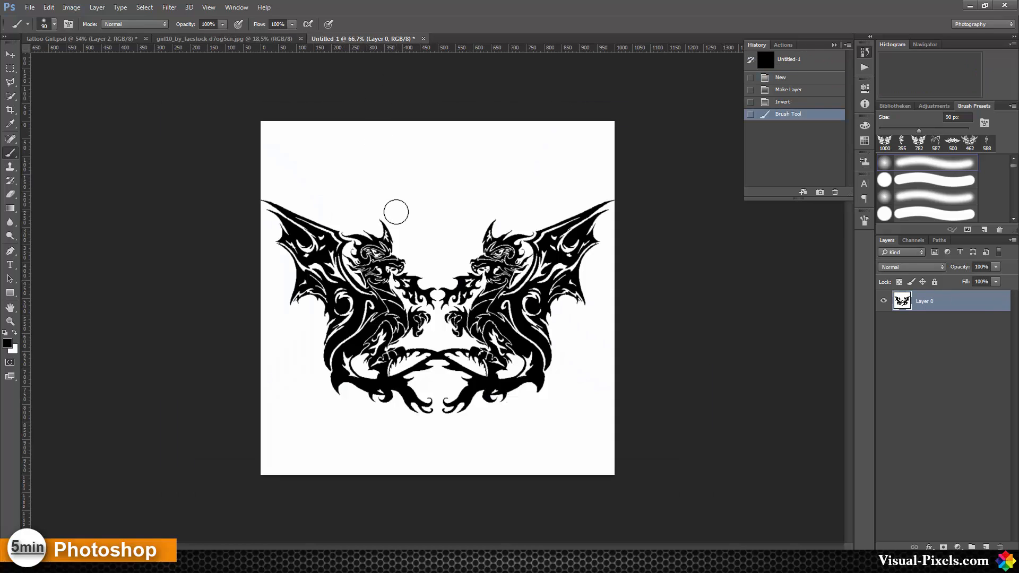
key(ctrl+a)
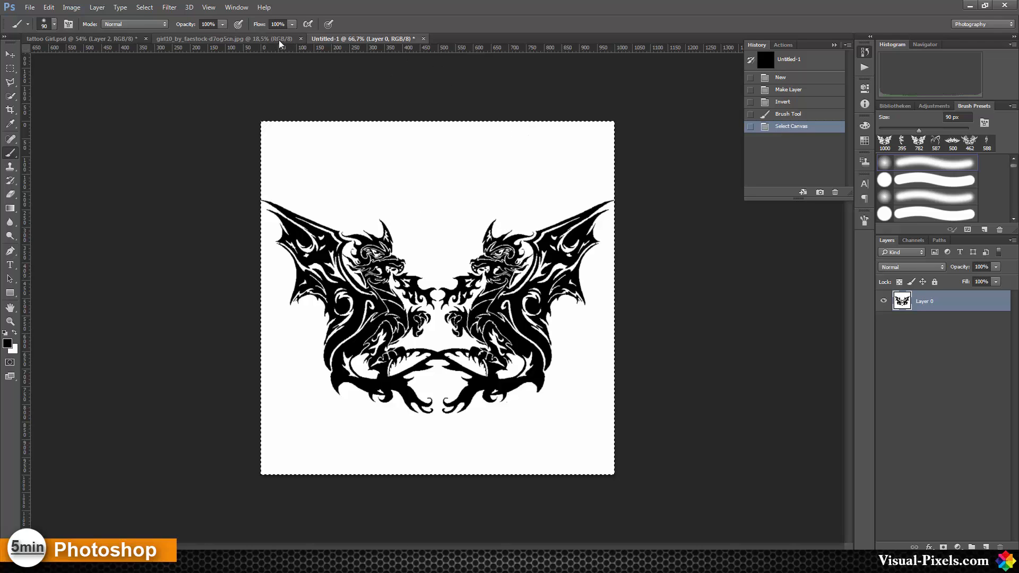
click(223, 39)
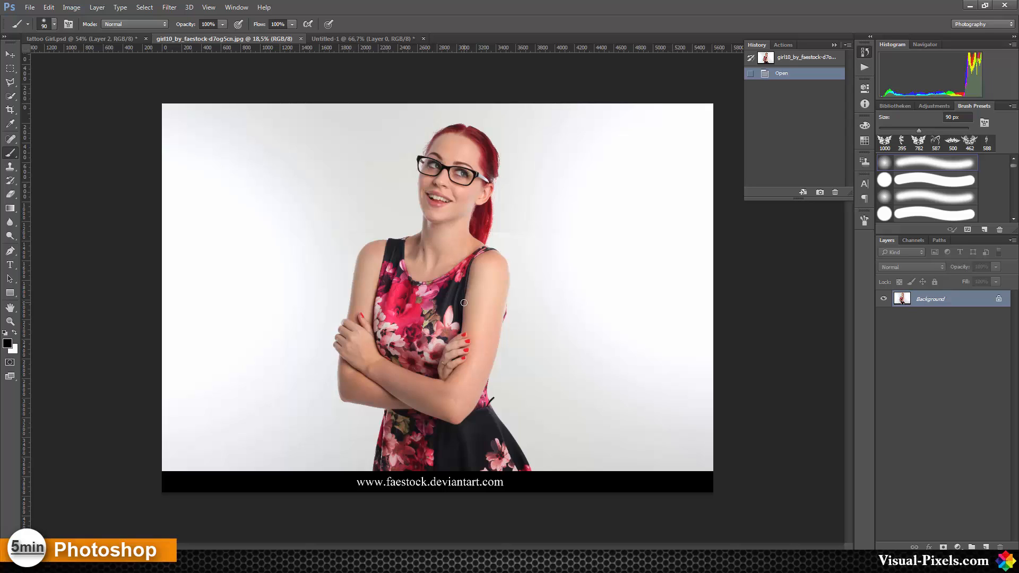
key(ctrl+v)
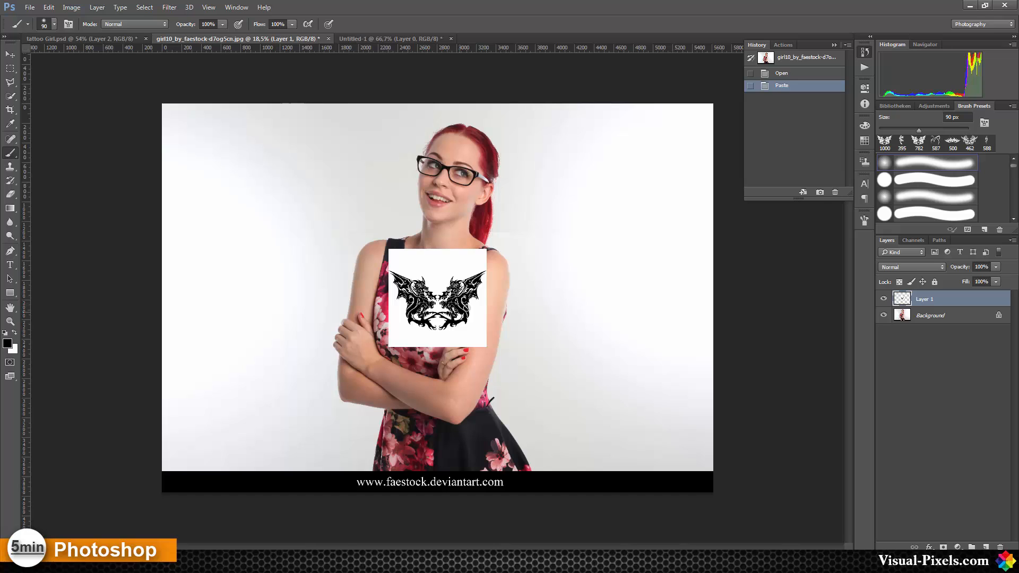
key(v)
drag(449, 299, 438, 271)
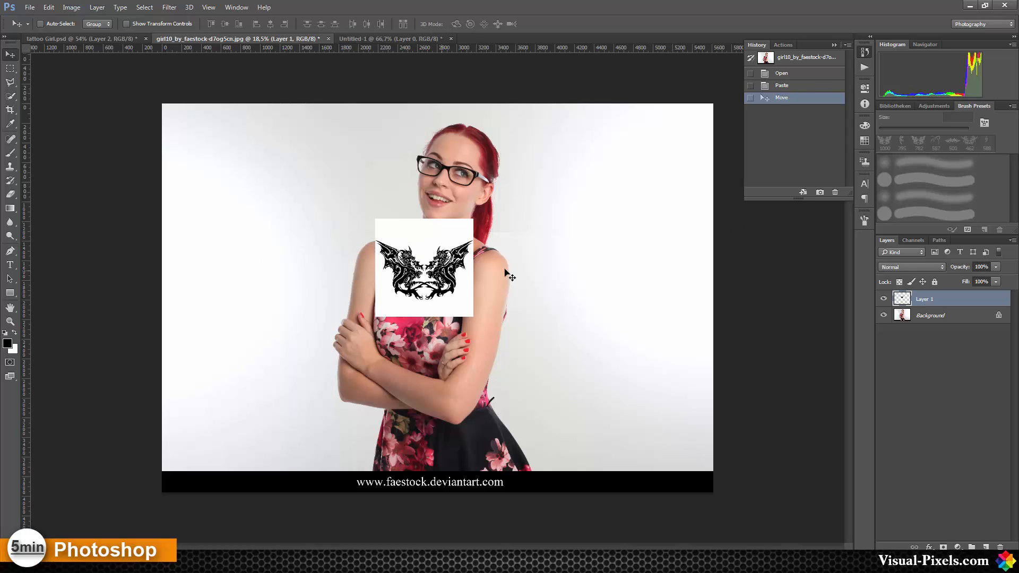
Set the dragon layer's opacity to 52%, and fit it to the chest by scaling it to 66.6% and rotating it 15.43°.
click(996, 266)
drag(974, 280, 964, 279)
scroll(440, 281, up, 5)
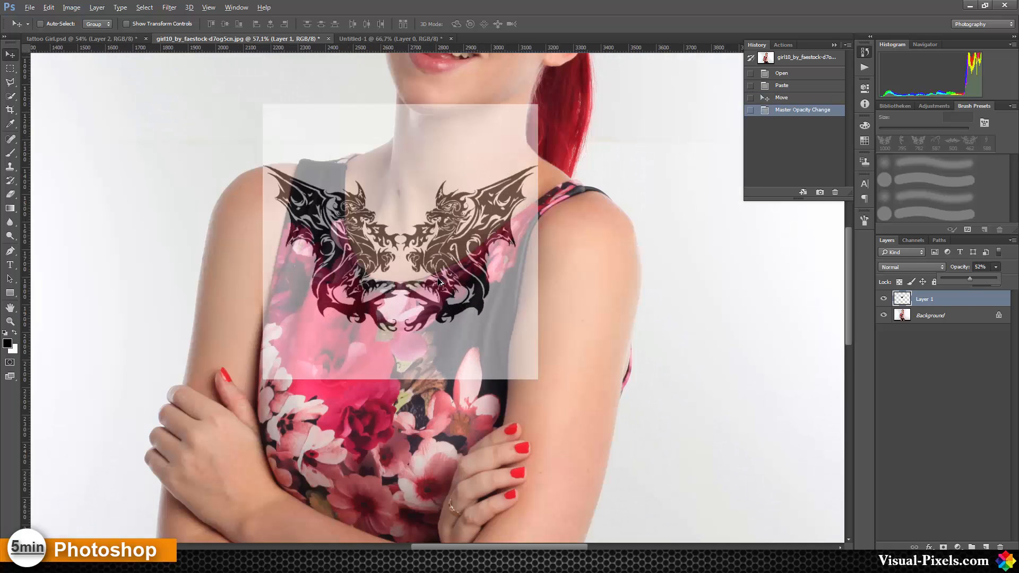
scroll(440, 281, up, 1)
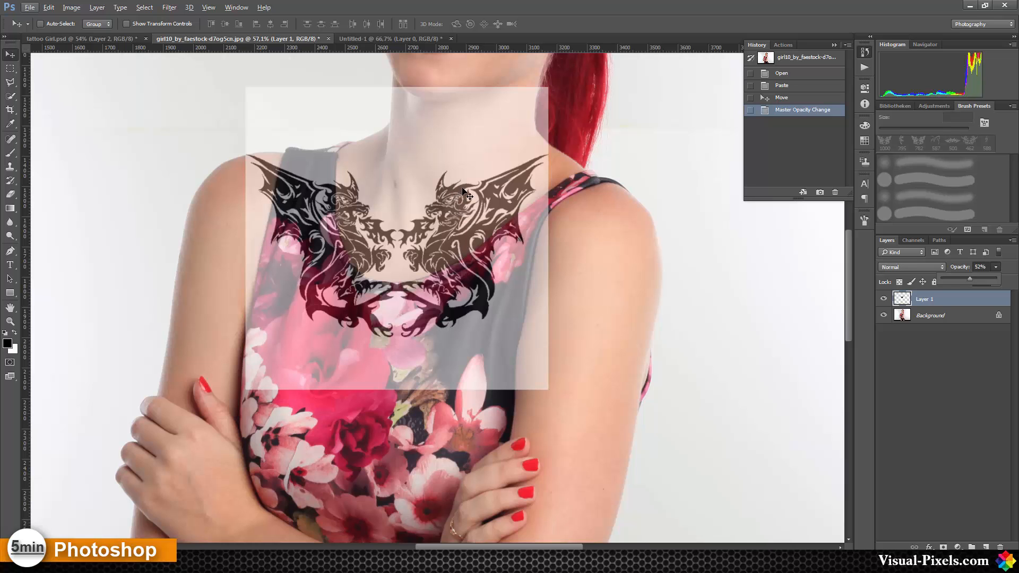
key(ctrl+t)
drag(559, 75, 482, 189)
drag(404, 244, 453, 241)
drag(541, 177, 519, 191)
drag(447, 246, 455, 239)
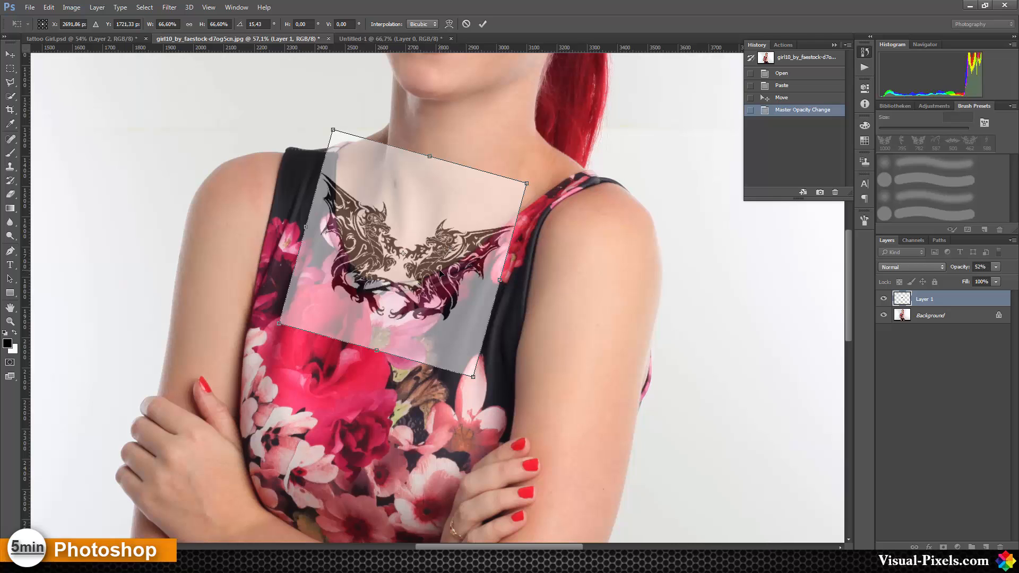
key(Return)
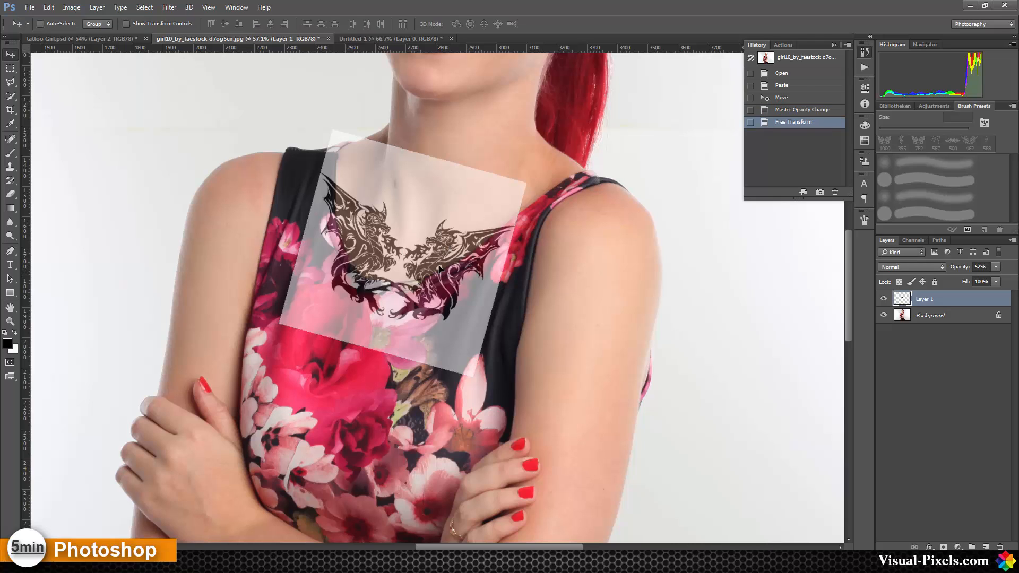
Warp the dragon layer so the design follows the curve of the chest and the dress neckline.
key(ctrl)
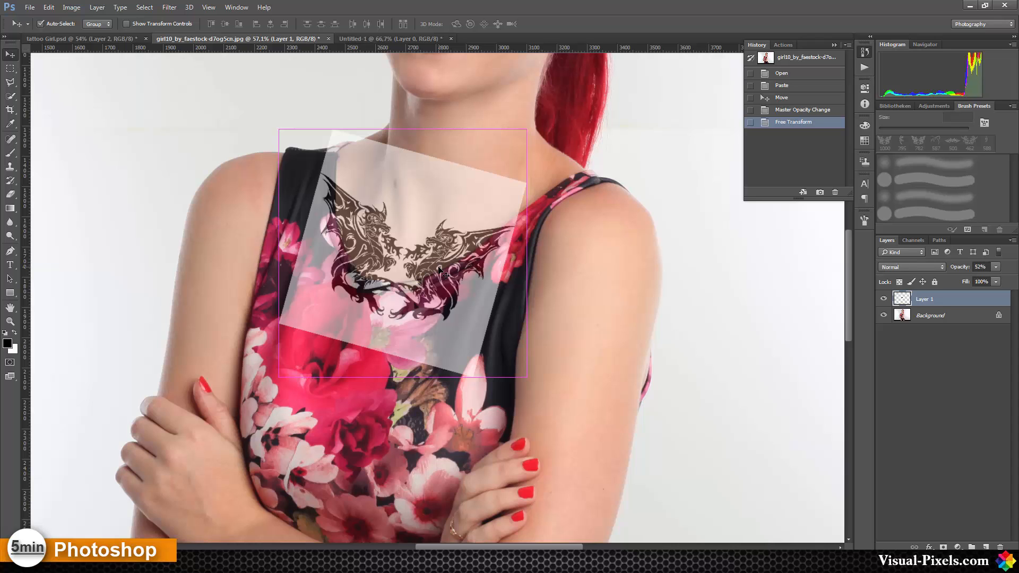
key(ctrl+t)
right_click(438, 266)
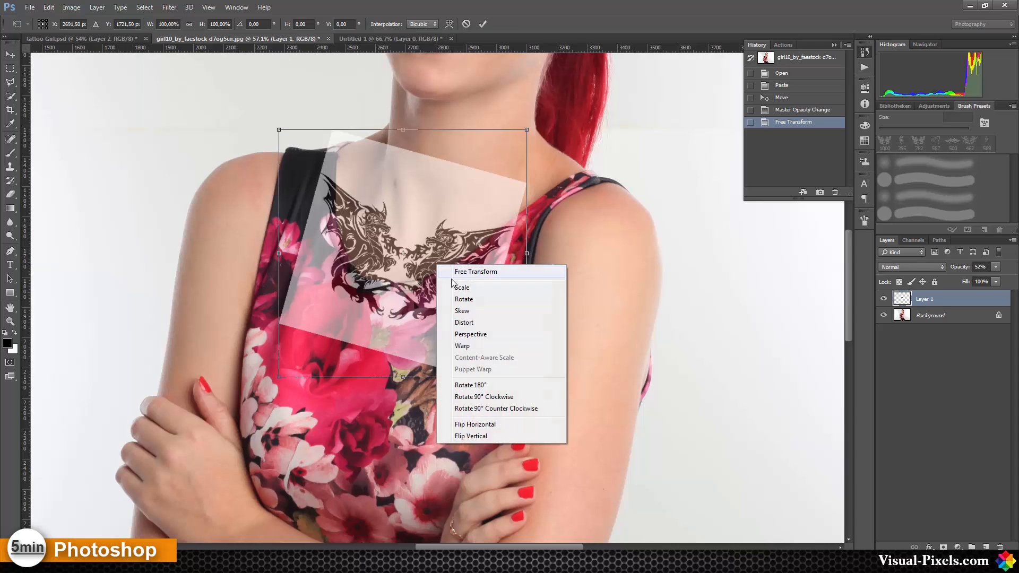
click(472, 348)
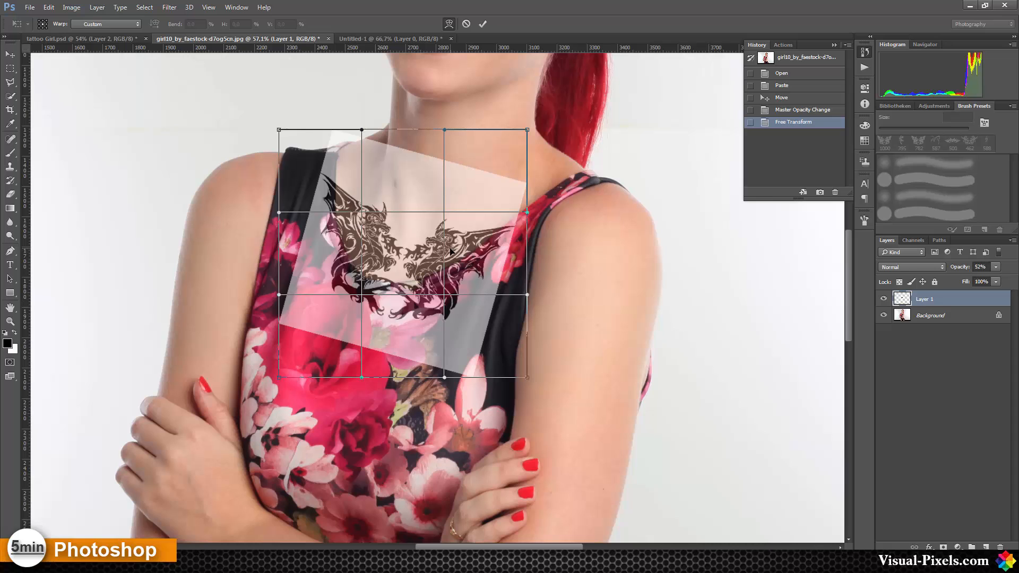
drag(446, 255, 363, 219)
drag(337, 186, 339, 177)
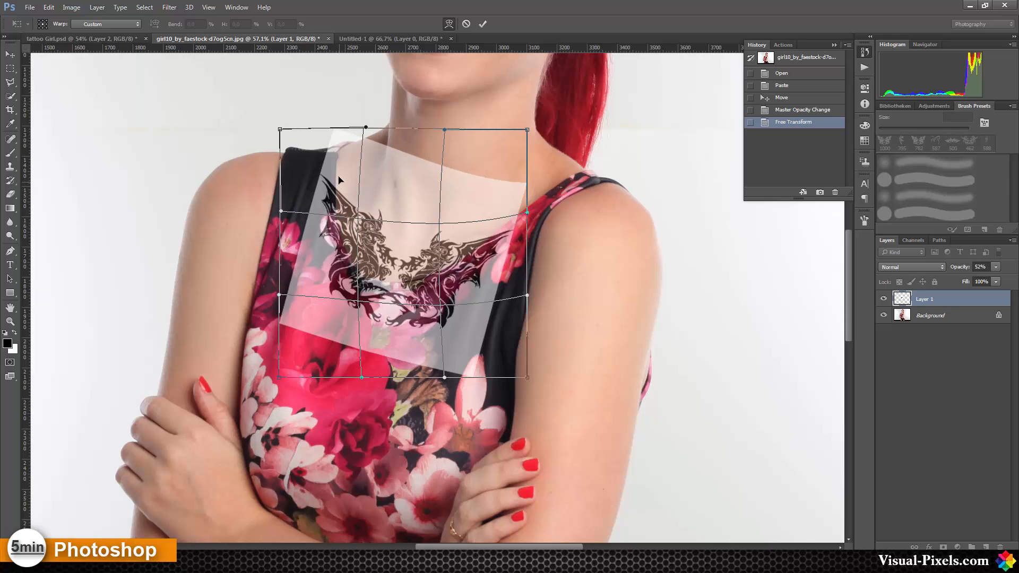
drag(280, 130, 305, 121)
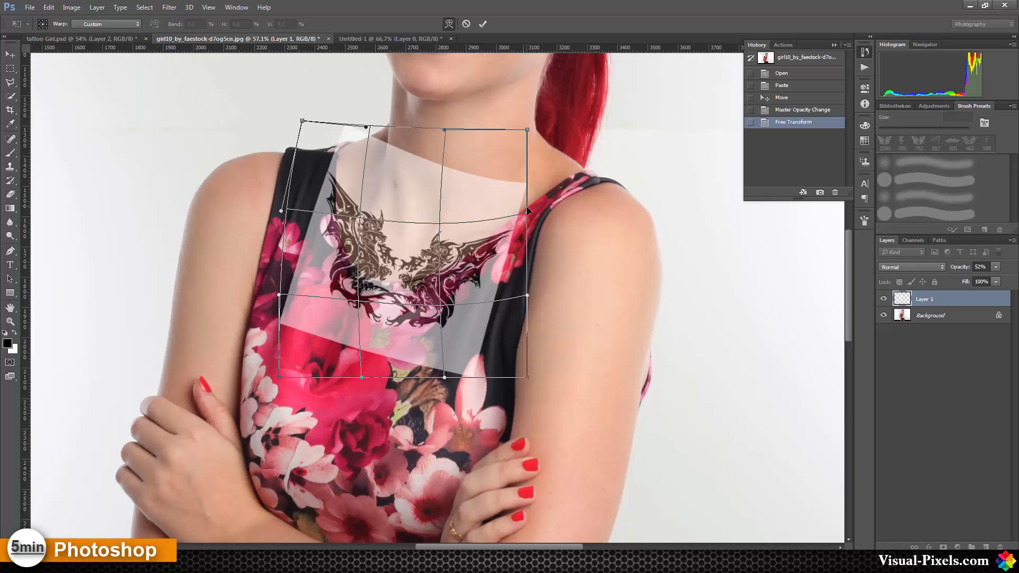
drag(527, 211, 523, 193)
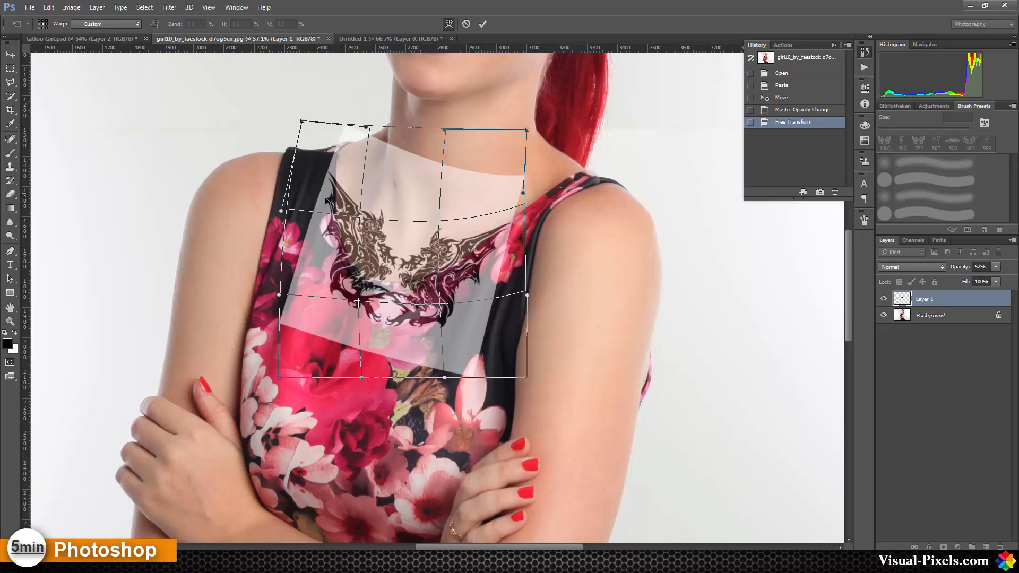
drag(290, 211, 295, 199)
drag(526, 208, 530, 204)
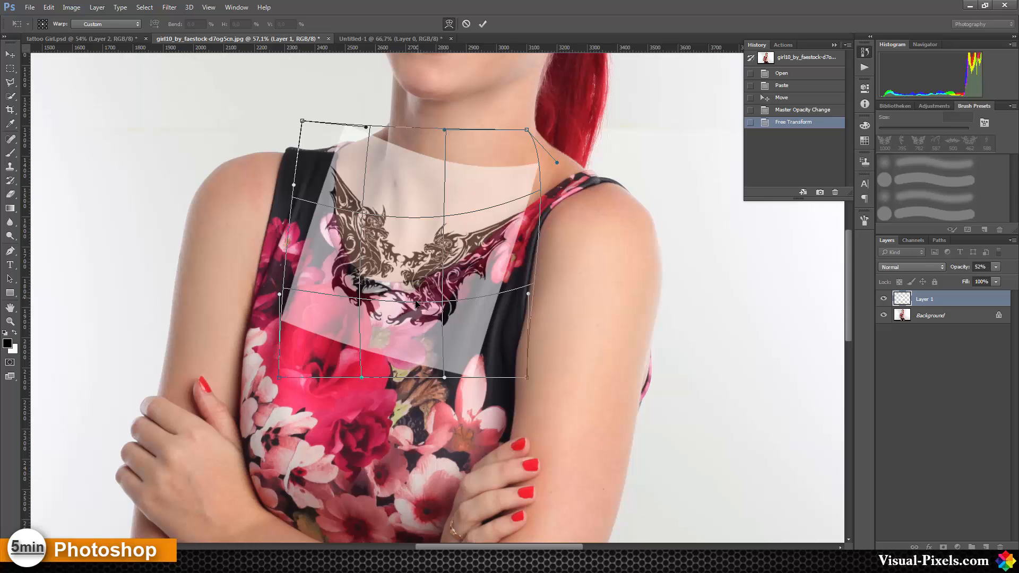
drag(413, 302, 412, 301)
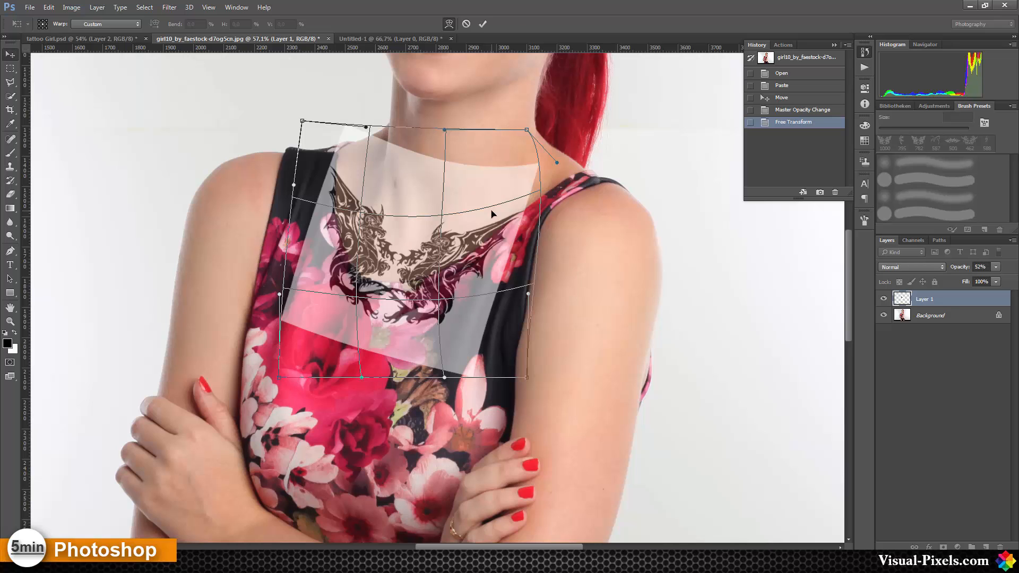
key(Return)
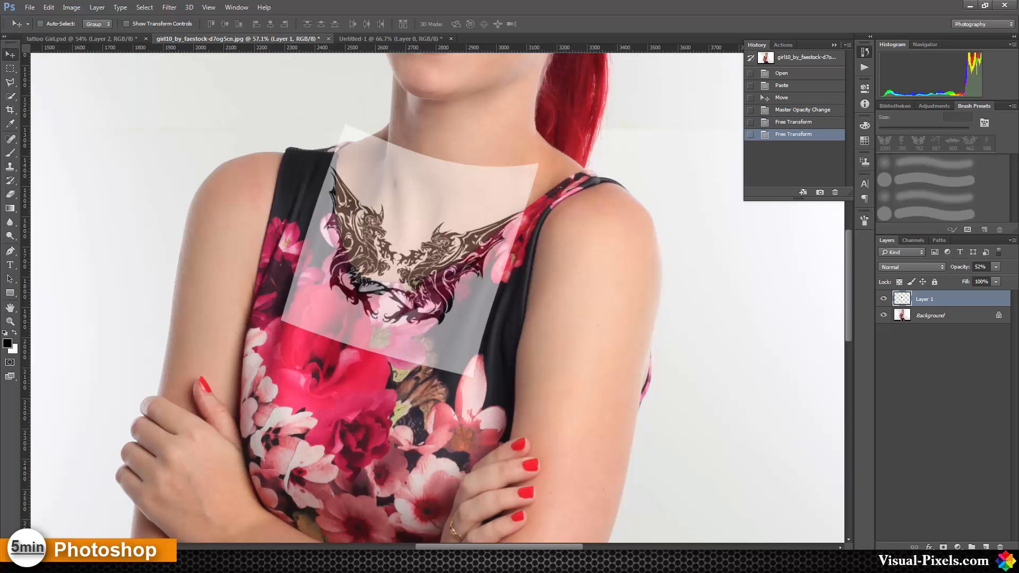
Set the dragon layer's blend mode to Multiply and add a layer mask to it.
click(906, 266)
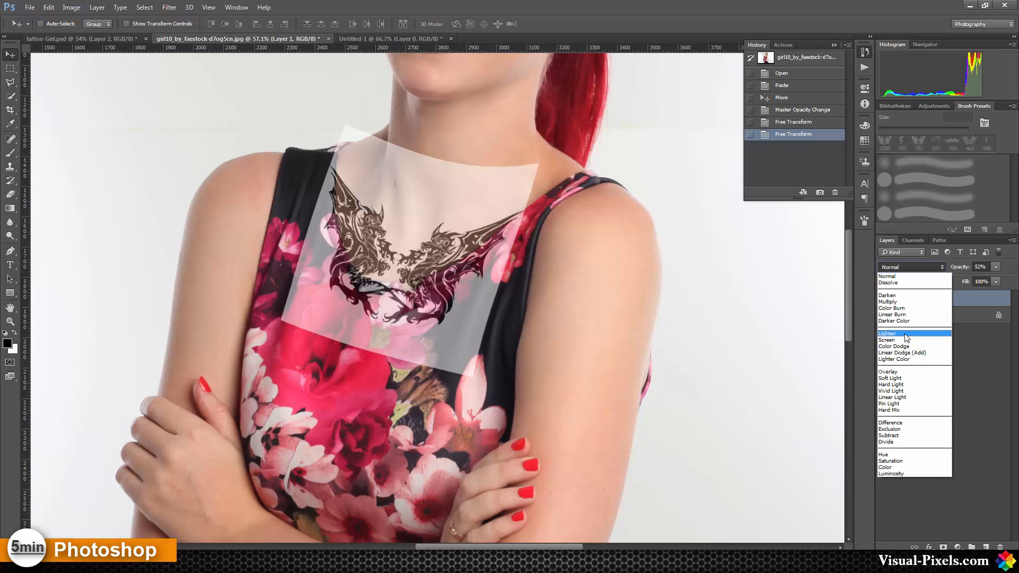
click(906, 302)
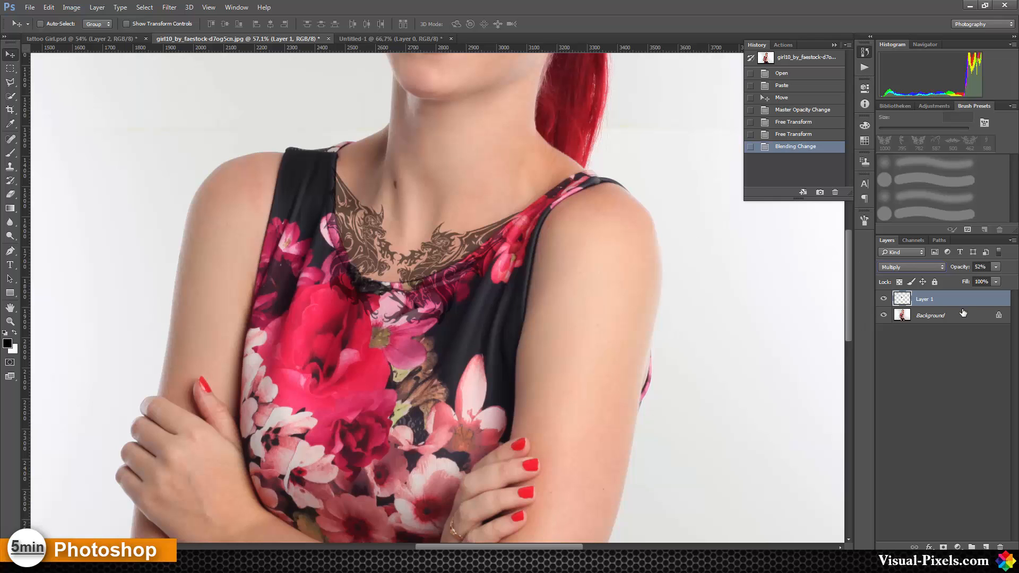
click(943, 547)
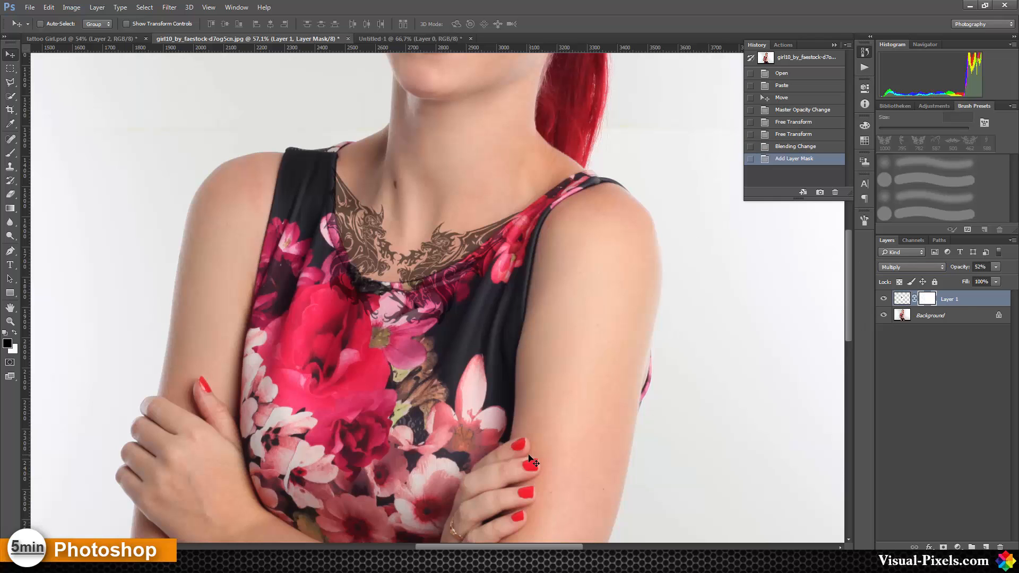
Paint black on the layer mask with a soft brush, 90 px and then 70 px, to hide the tattoo over the dress.
key(b)
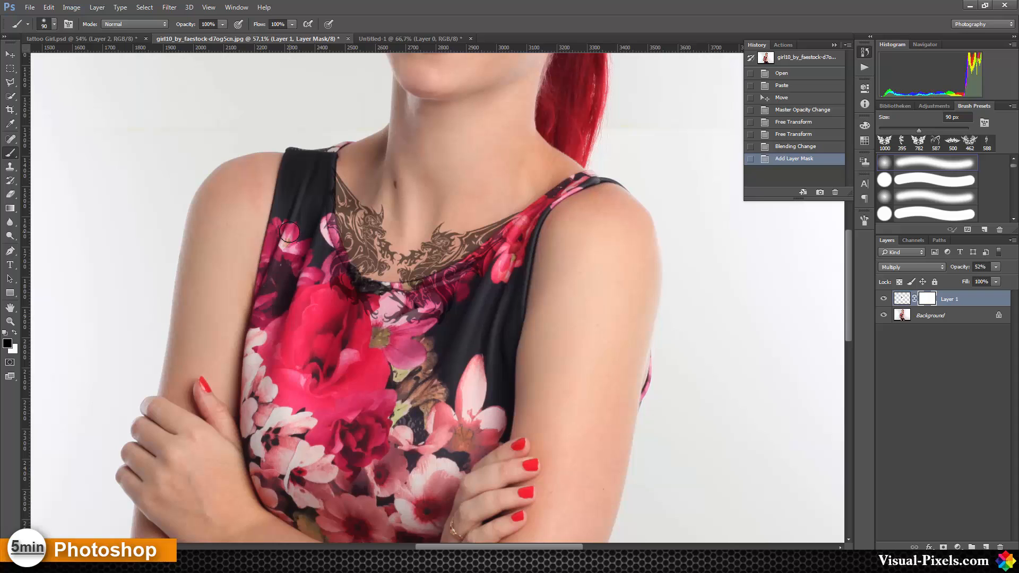
mouse_move(319, 182)
mouse_down()
mouse_move(317, 218)
mouse_move(339, 287)
mouse_move(369, 304)
mouse_move(453, 312)
mouse_move(420, 333)
mouse_move(377, 335)
mouse_move(460, 309)
mouse_move(514, 242)
mouse_move(445, 285)
mouse_move(391, 299)
mouse_move(335, 277)
mouse_move(320, 224)
mouse_up()
key(bracketleft)
key(bracketleft)
scroll(329, 231, up, 1)
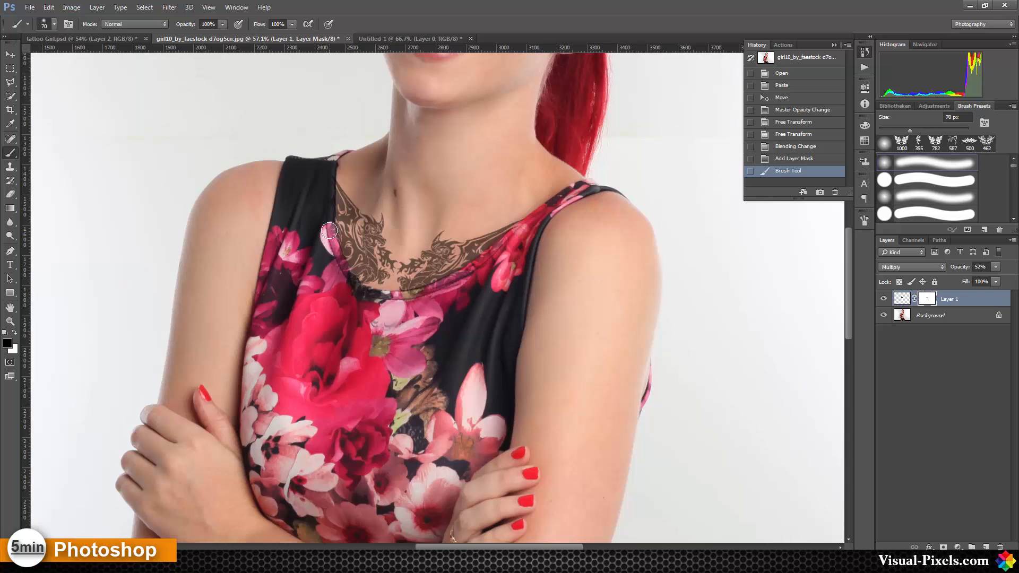
scroll(328, 234, up, 5)
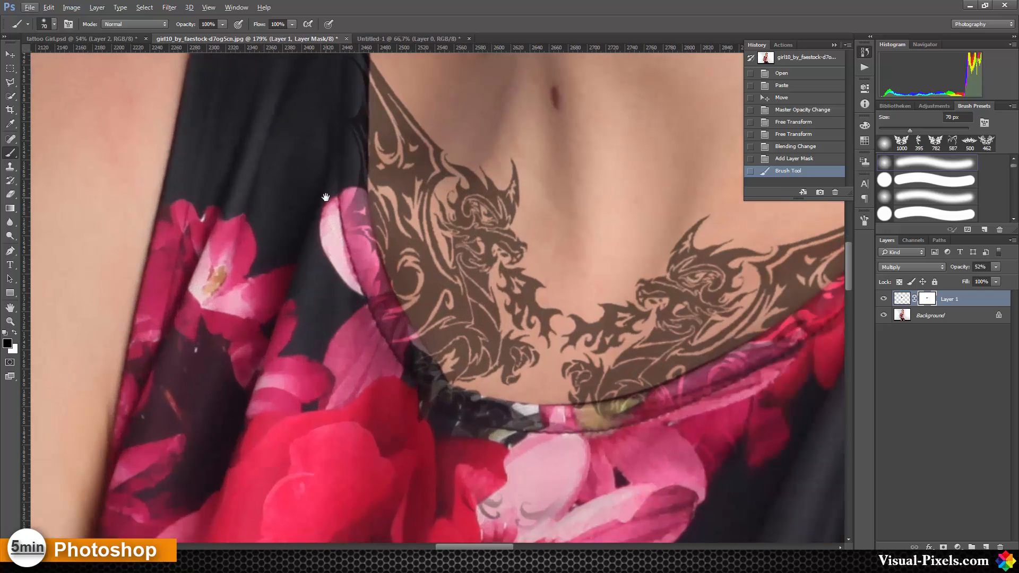
drag(349, 303, 348, 312)
Refine the mask along the shoulder strap's inner edge with a 45 px brush, hiding overlap in black and restoring the tattoo on skin in white.
mouse_move(359, 191)
mouse_down()
mouse_move(348, 178)
mouse_move(348, 257)
mouse_up()
key(bracketleft)
key(bracketleft)
key(bracketleft)
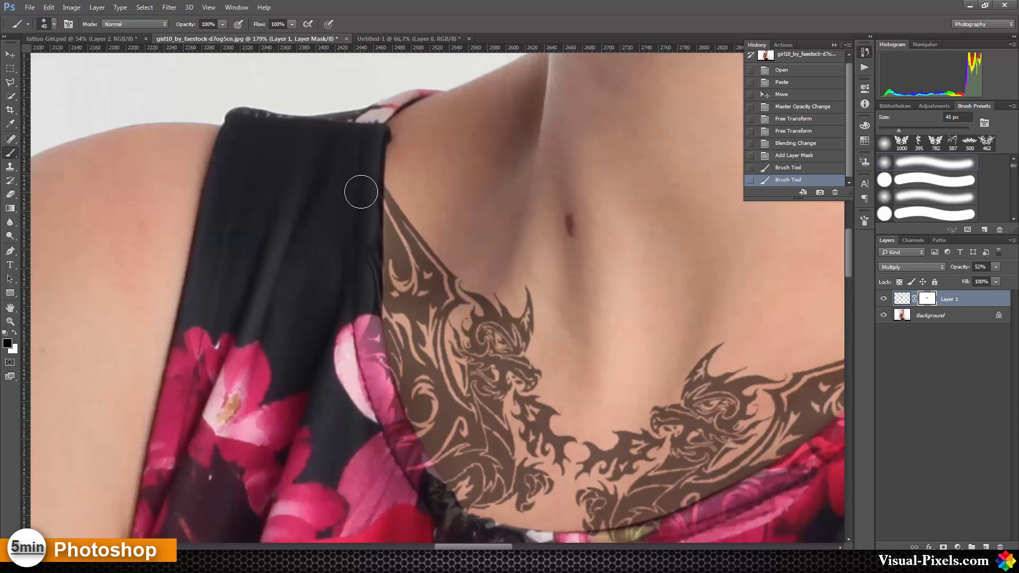
mouse_move(361, 189)
mouse_down()
mouse_move(360, 366)
mouse_move(386, 440)
mouse_up()
key(x)
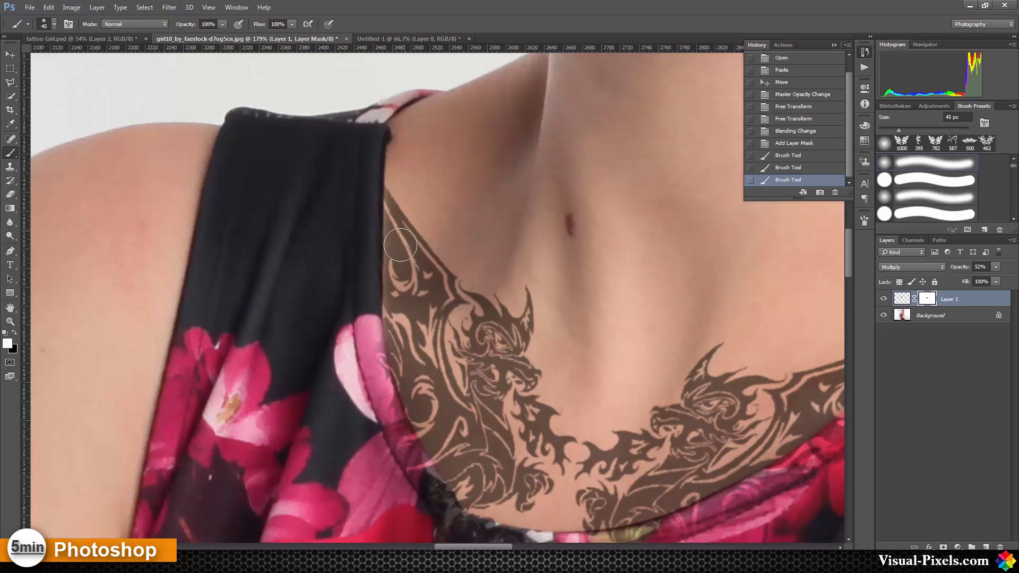
drag(396, 281, 396, 325)
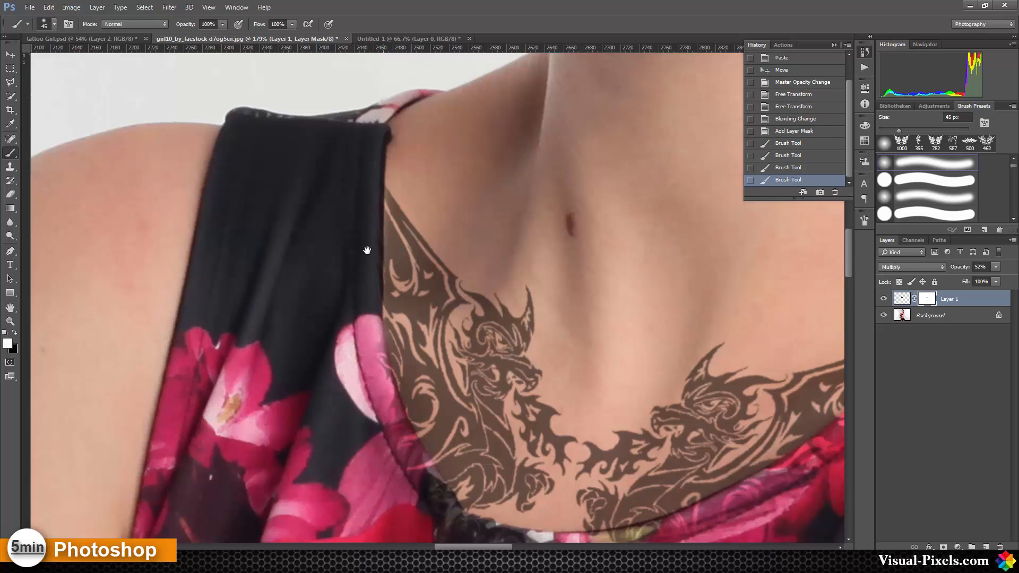
Paint black on the dragon layer's mask with a 20 px brush to clean the tattoo off the neckline's flowered trim near the strap and lower edge.
drag(379, 369, 362, 231)
key(x)
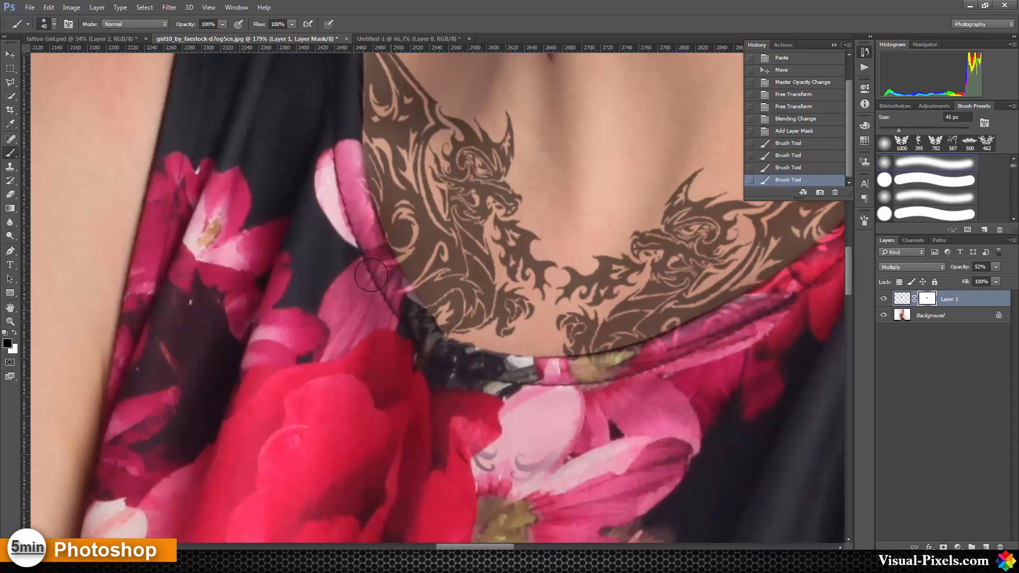
mouse_move(351, 223)
mouse_down()
mouse_move(344, 175)
mouse_move(355, 238)
mouse_up()
key(bracketleft)
key(bracketleft)
key(bracketleft)
key(bracketleft)
key(bracketleft)
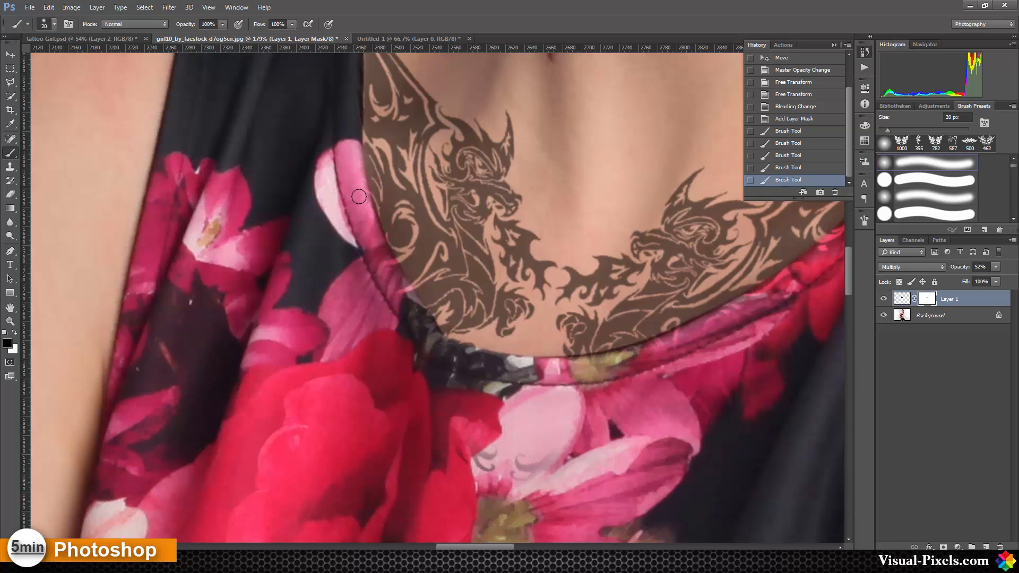
mouse_move(357, 184)
mouse_down()
mouse_move(402, 311)
mouse_move(490, 375)
mouse_move(405, 291)
mouse_move(365, 214)
mouse_move(393, 282)
mouse_up()
mouse_move(470, 369)
mouse_down()
mouse_move(595, 378)
mouse_move(641, 361)
mouse_move(567, 365)
mouse_move(637, 355)
mouse_move(788, 290)
mouse_move(603, 362)
mouse_up()
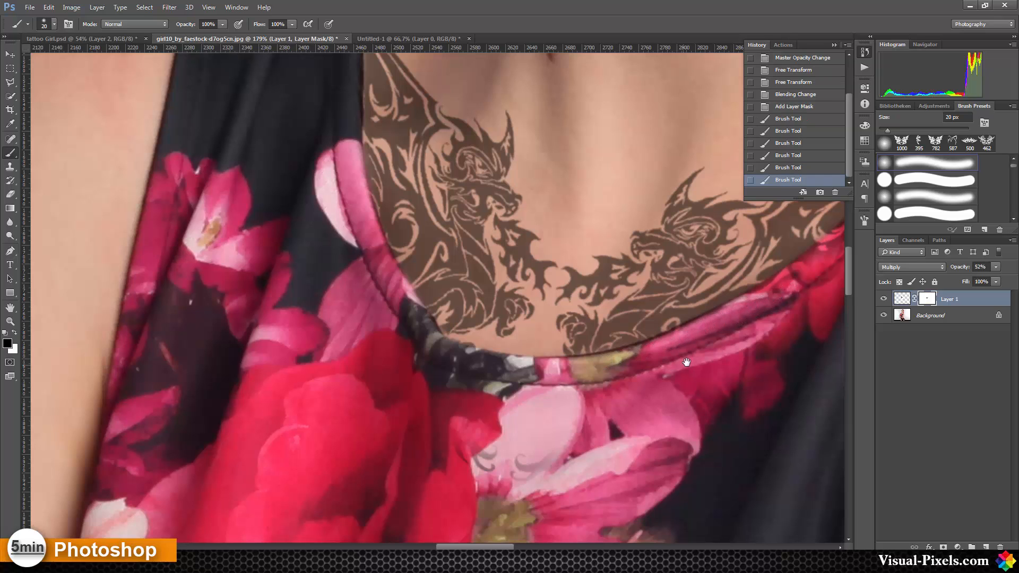
Continue masking in black along the neckline up to the opposite strap, and hide leftover tattoo marks on the pink flower and trim.
drag(683, 359, 518, 425)
mouse_move(761, 244)
mouse_down()
mouse_move(770, 225)
mouse_move(622, 354)
mouse_move(673, 319)
mouse_move(755, 233)
mouse_move(531, 404)
mouse_move(447, 433)
mouse_up()
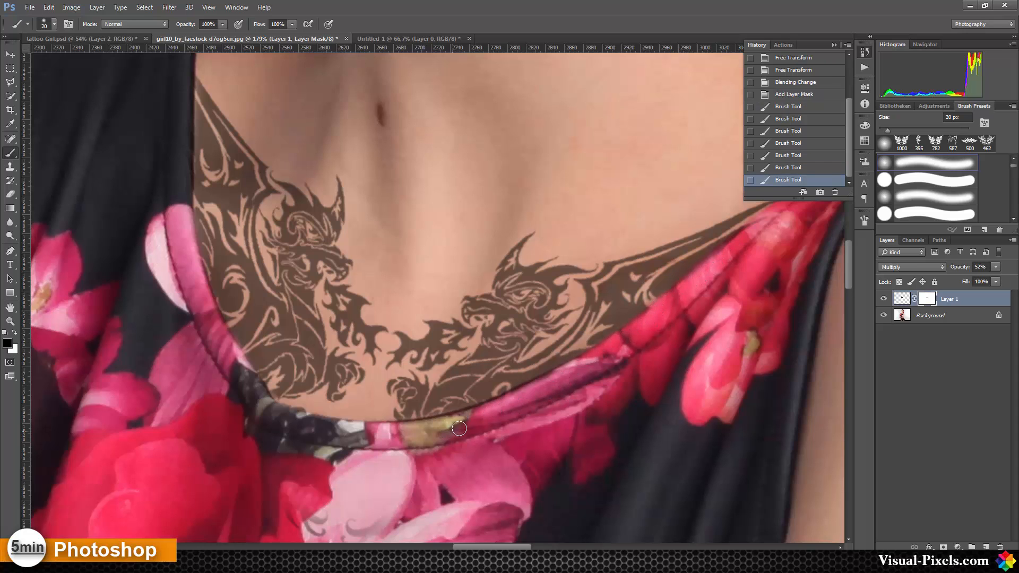
drag(635, 370, 525, 433)
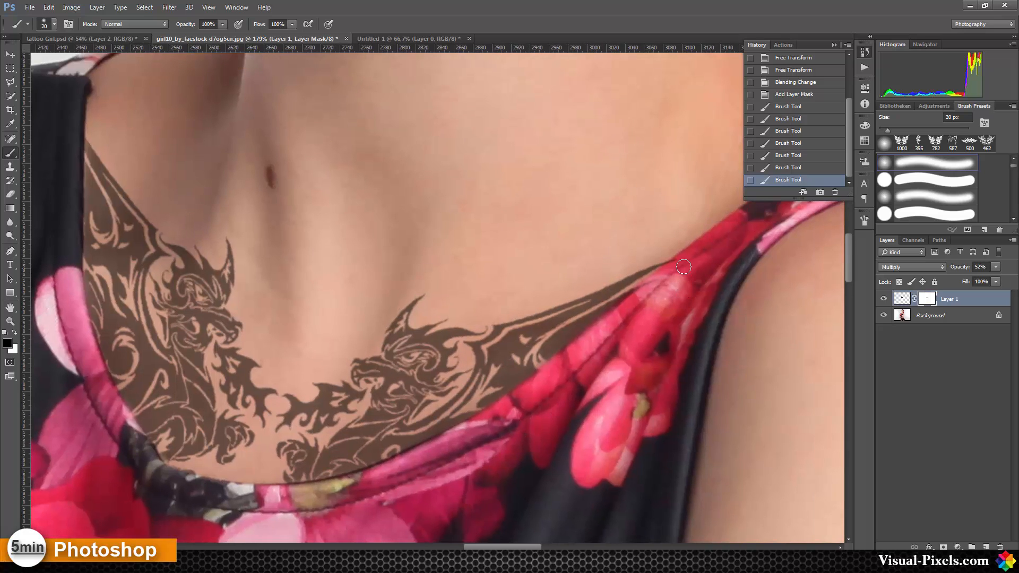
mouse_move(649, 287)
mouse_down()
mouse_move(565, 366)
mouse_move(644, 299)
mouse_up()
drag(536, 389, 651, 198)
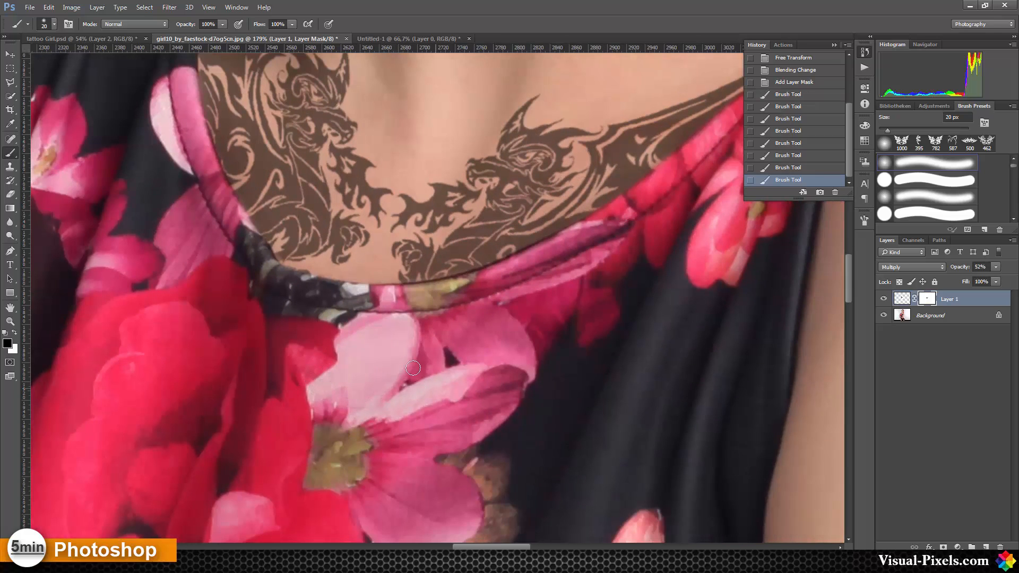
drag(168, 257, 256, 305)
scroll(299, 306, down, 5)
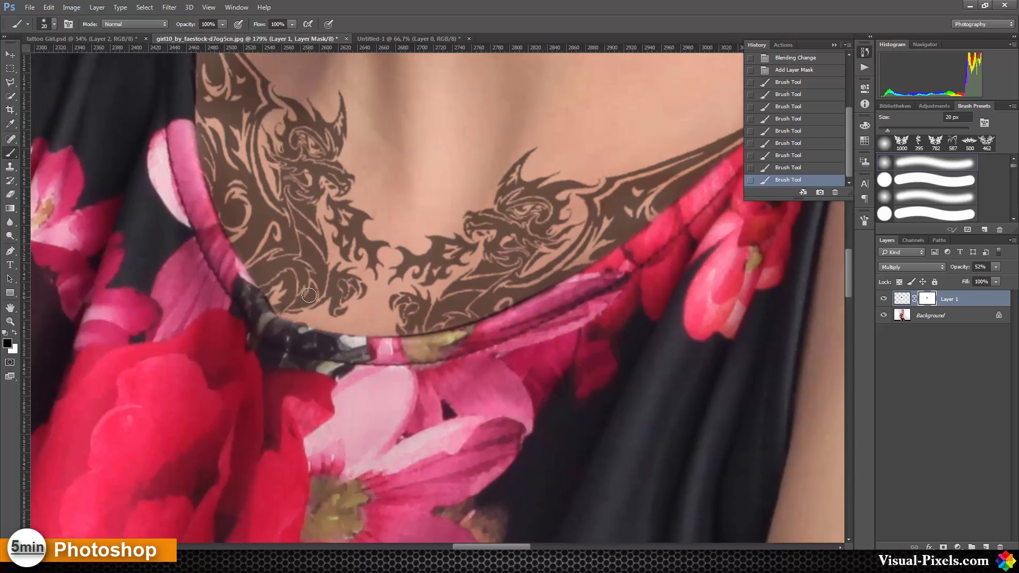
Set the dragon tattoo layer's opacity to 48%.
scroll(317, 282, down, 3)
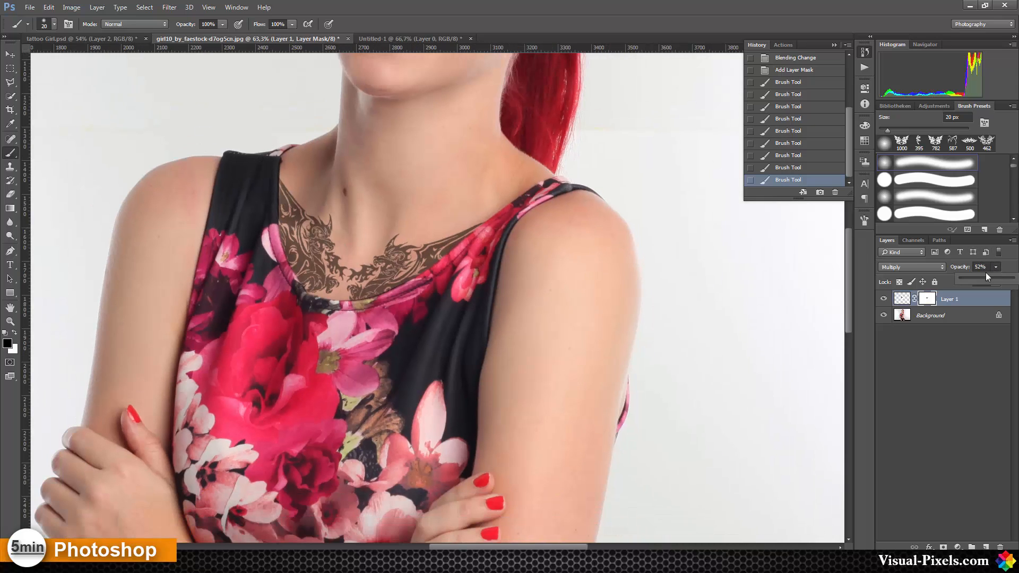
drag(984, 278, 982, 279)
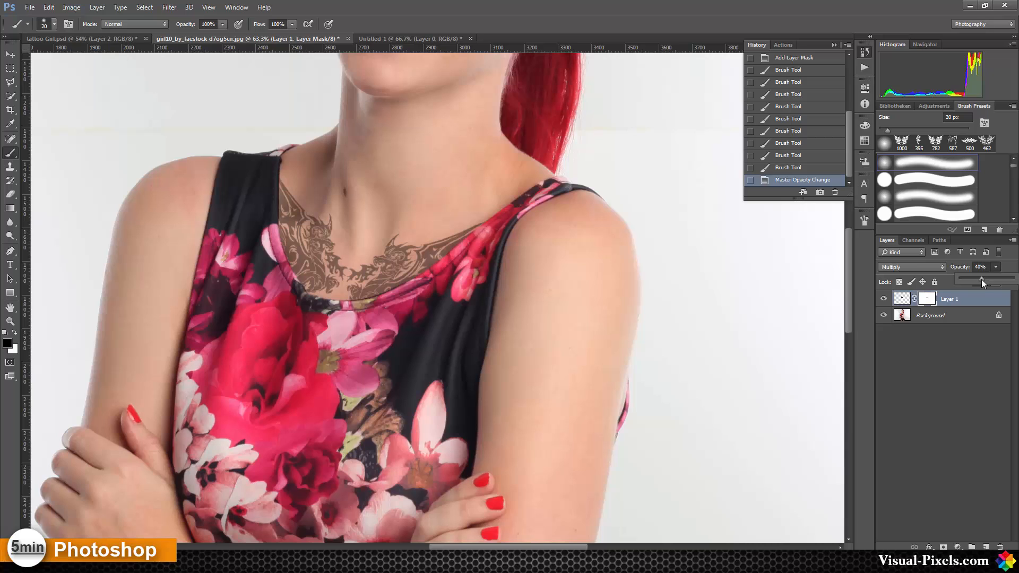
drag(981, 279, 1016, 278)
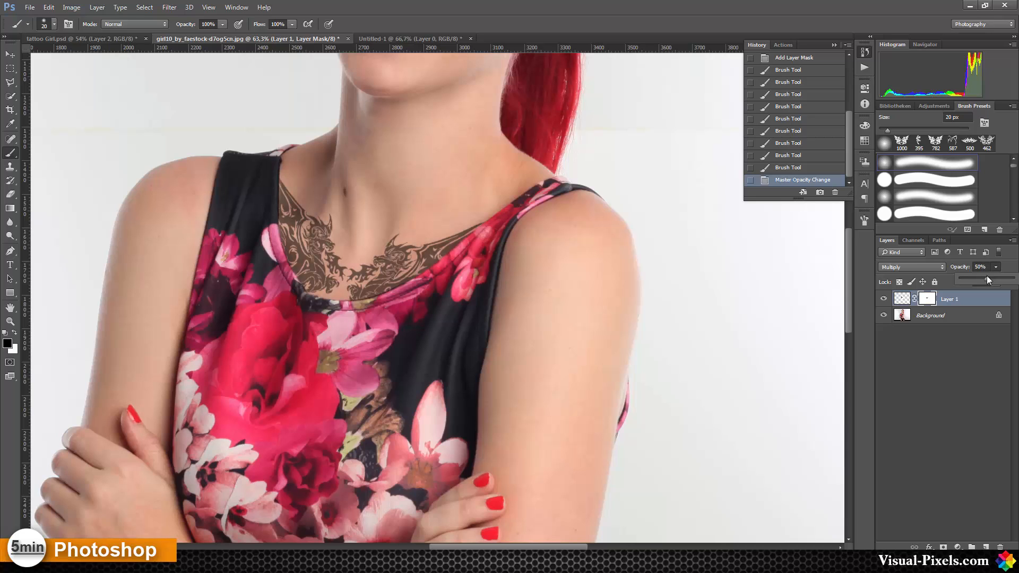
drag(985, 277, 984, 279)
Add a Curves adjustment clipped to the dragon layer and raise the midtones from input 109 to output 139.
scroll(565, 258, down, 5)
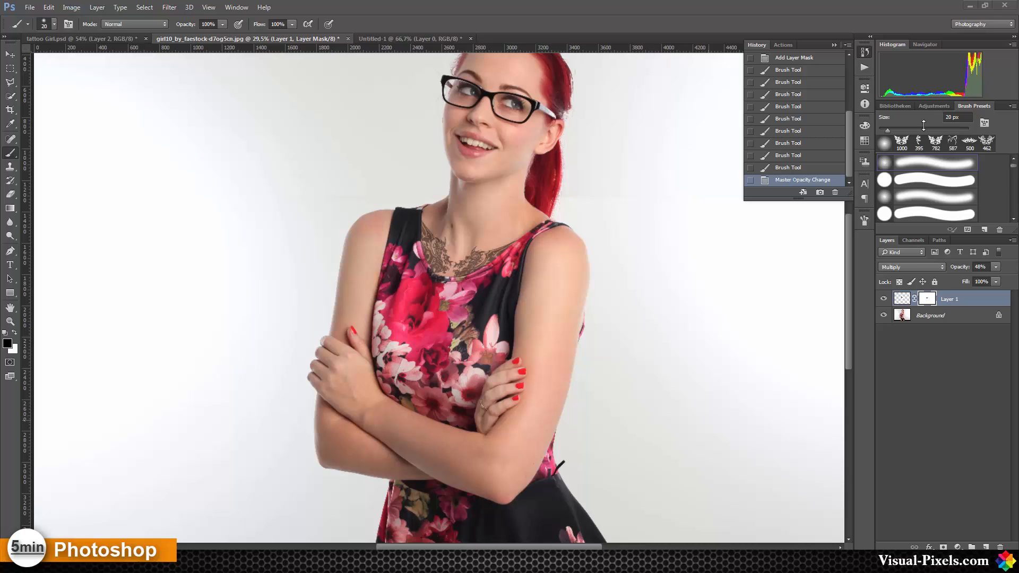
click(932, 106)
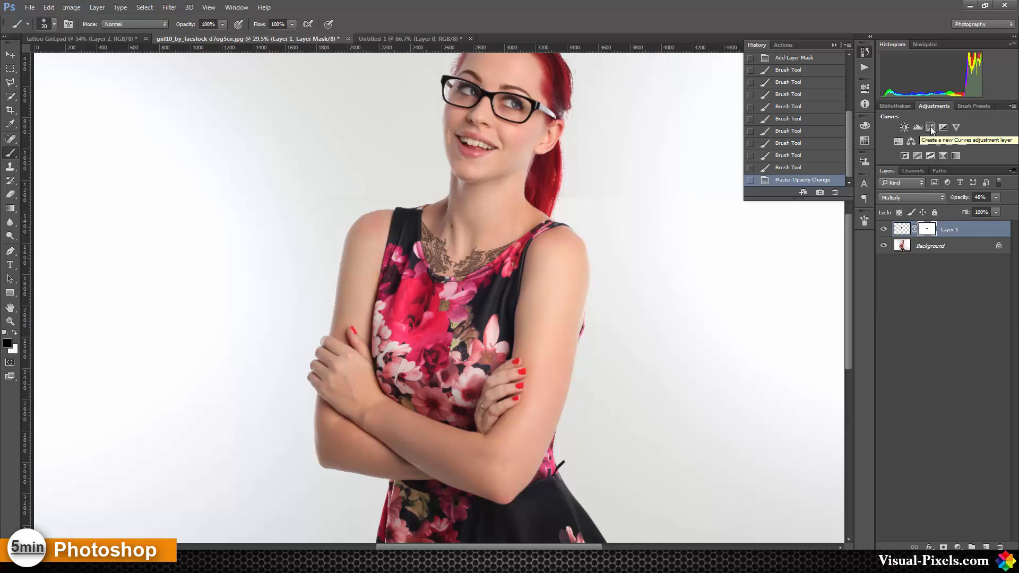
alt+click(930, 127)
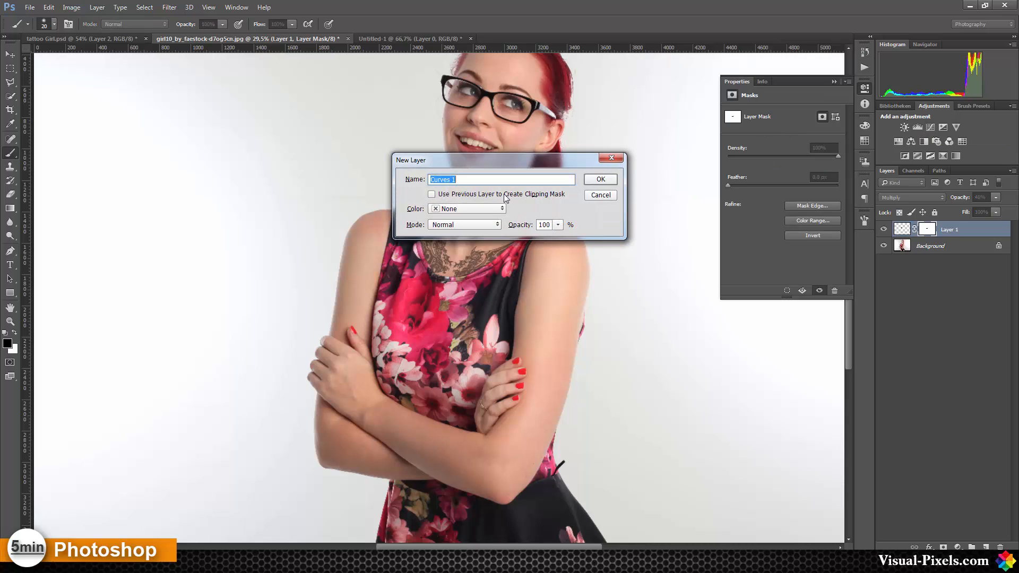
click(432, 194)
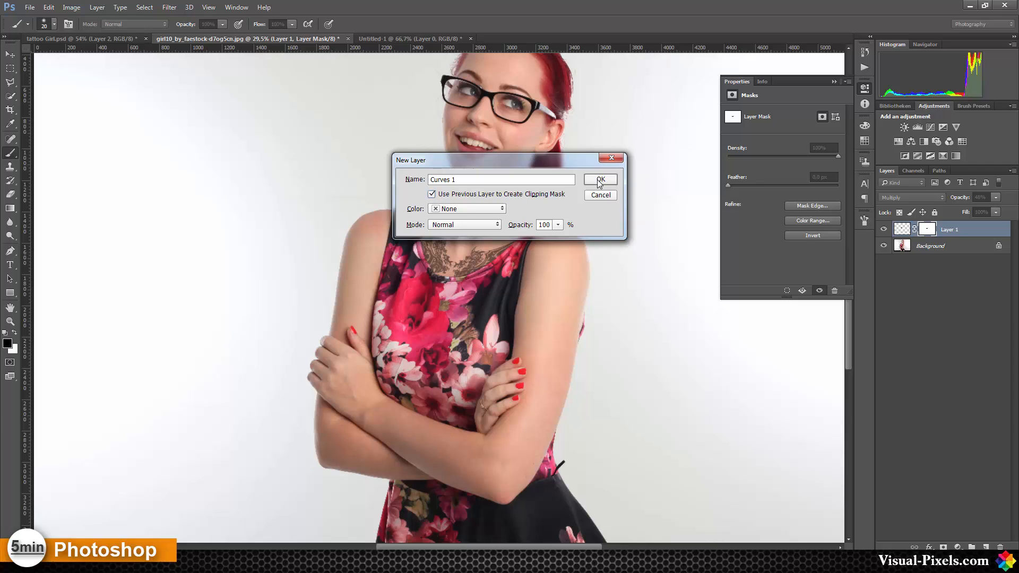
click(601, 179)
click(793, 180)
drag(792, 179, 786, 177)
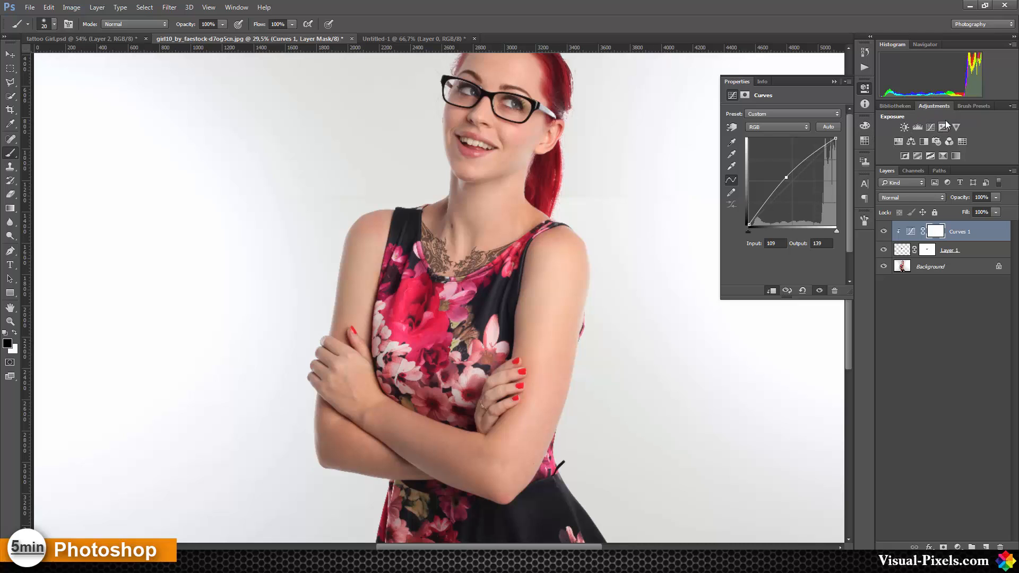
Stamp the 587 tattoo brush, reduced to 511 px, in black on a new layer over the woman's upper arm.
click(963, 105)
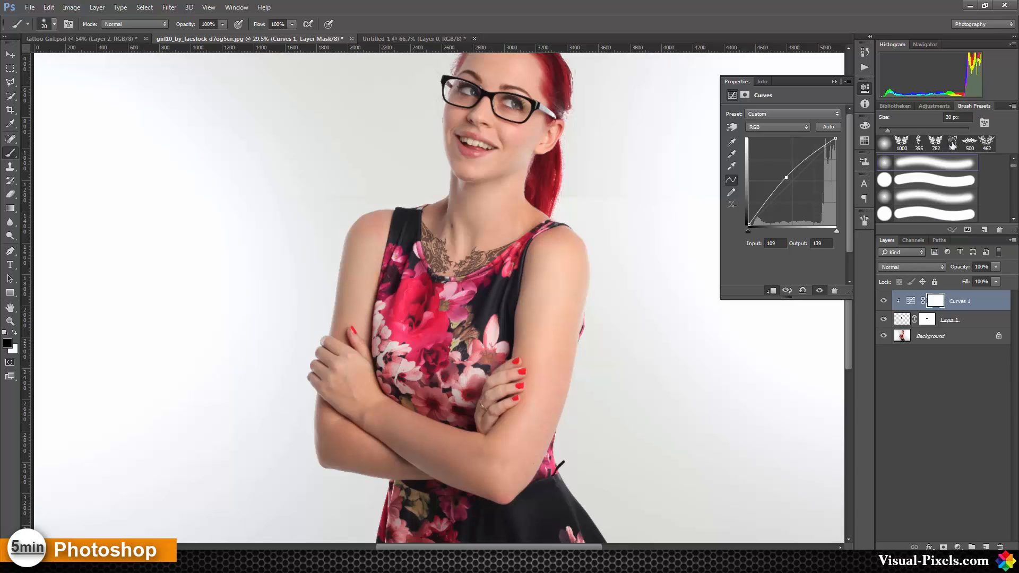
click(953, 144)
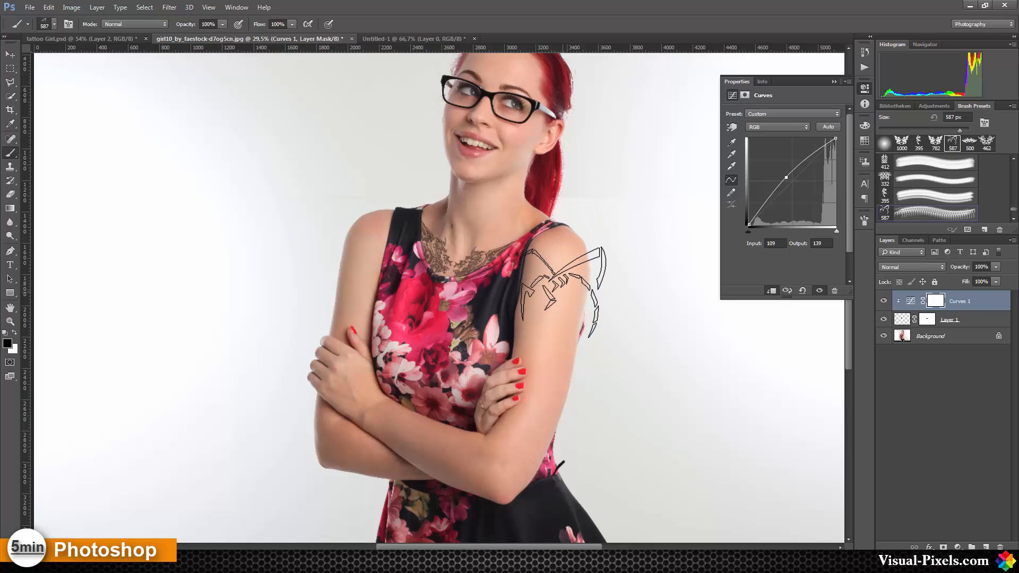
key(bracketleft)
key(bracketleft)
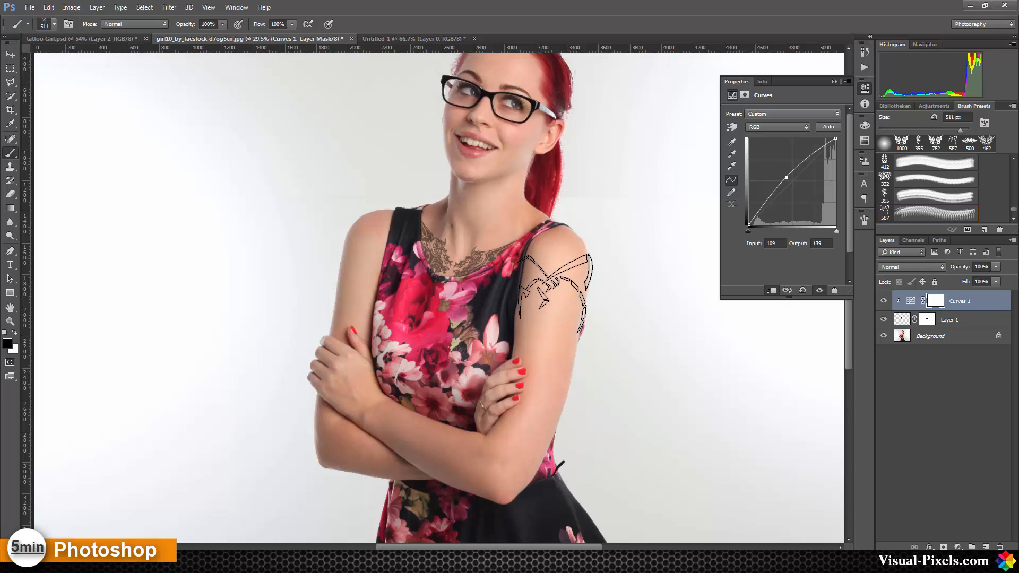
click(986, 547)
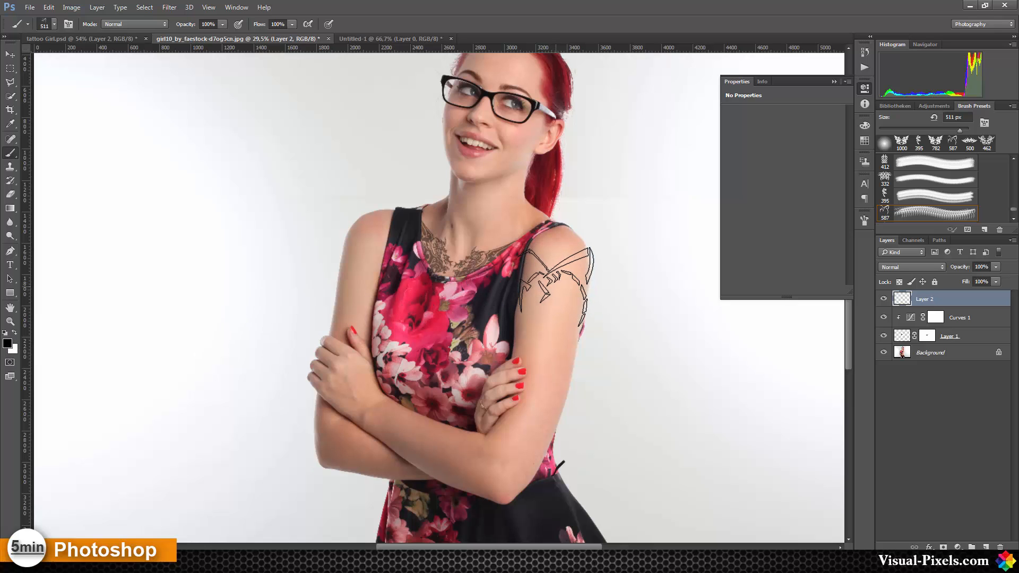
click(557, 287)
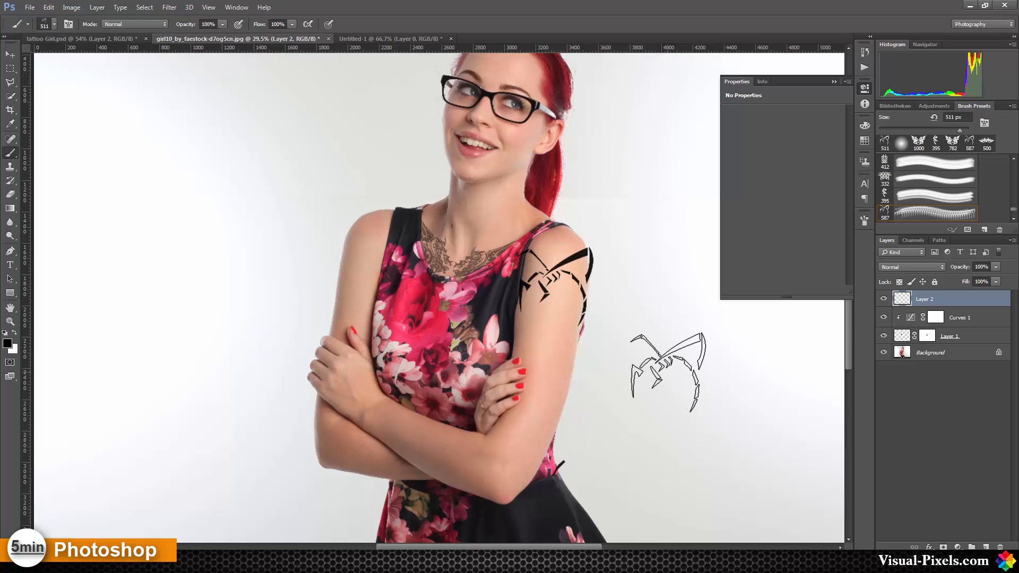
Set the arm tattoo layer's blend mode to Multiply and its opacity to 57%.
click(935, 268)
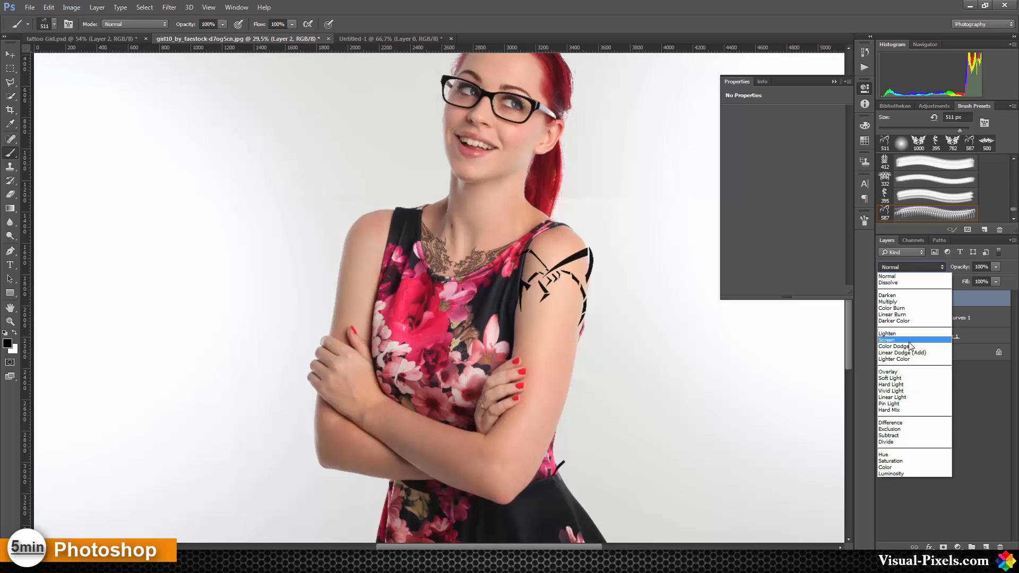
click(886, 301)
click(996, 268)
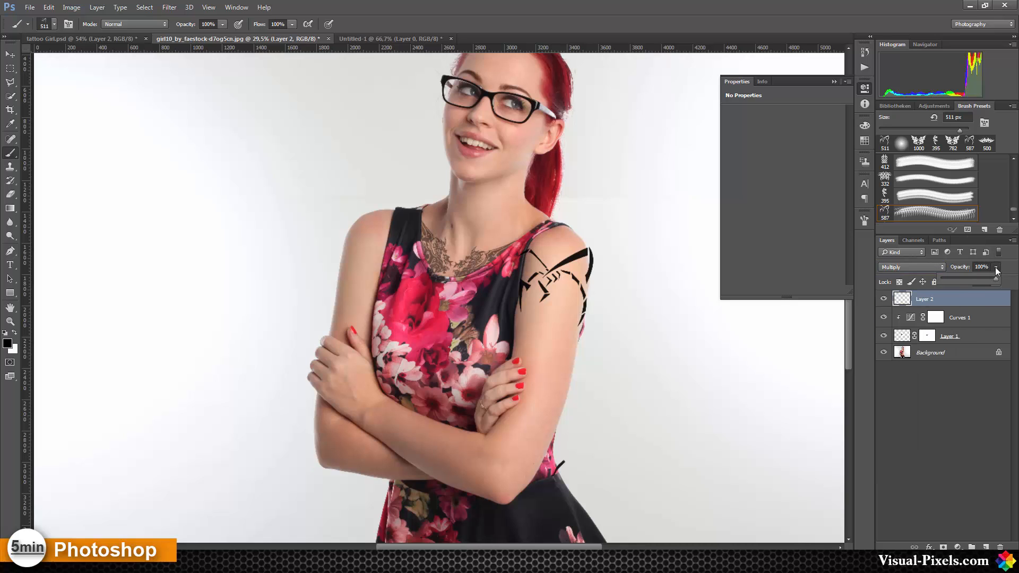
drag(975, 278, 974, 277)
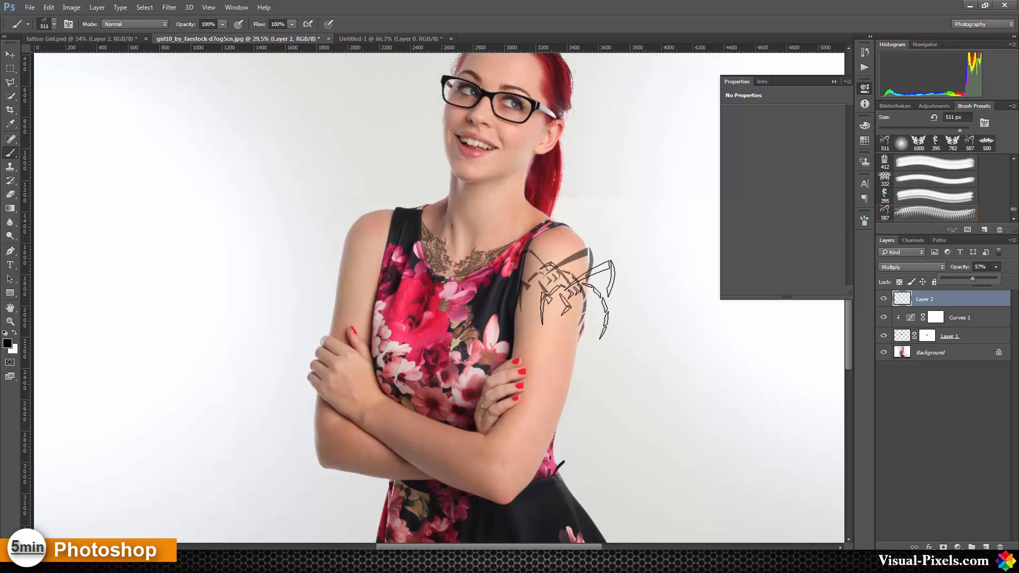
Warp the arm tattoo by pulling the four corners of its grid to fit the outline of the shoulder and upper arm.
scroll(584, 295, left, 3)
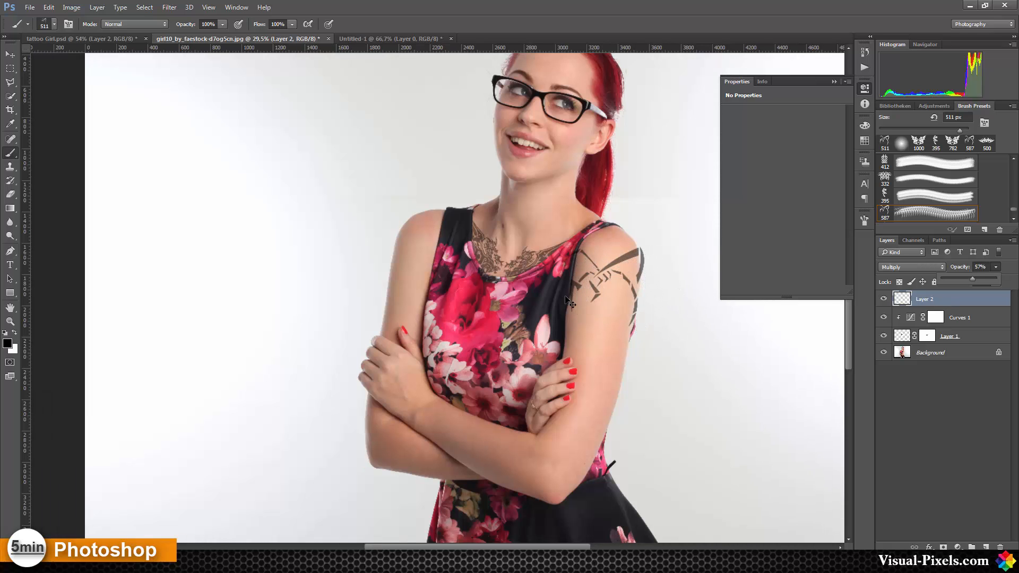
scroll(602, 292, up, 4)
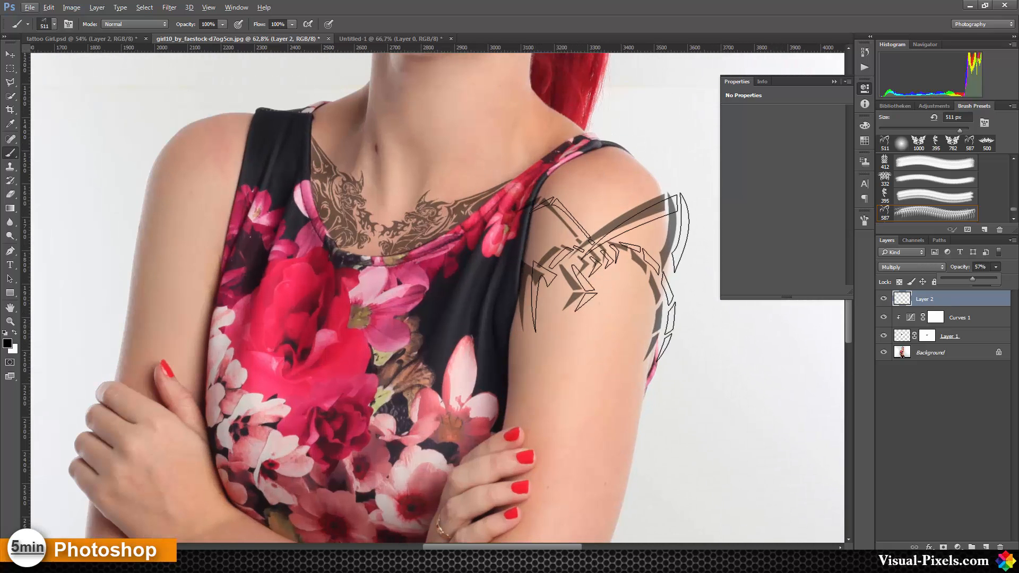
click(592, 276)
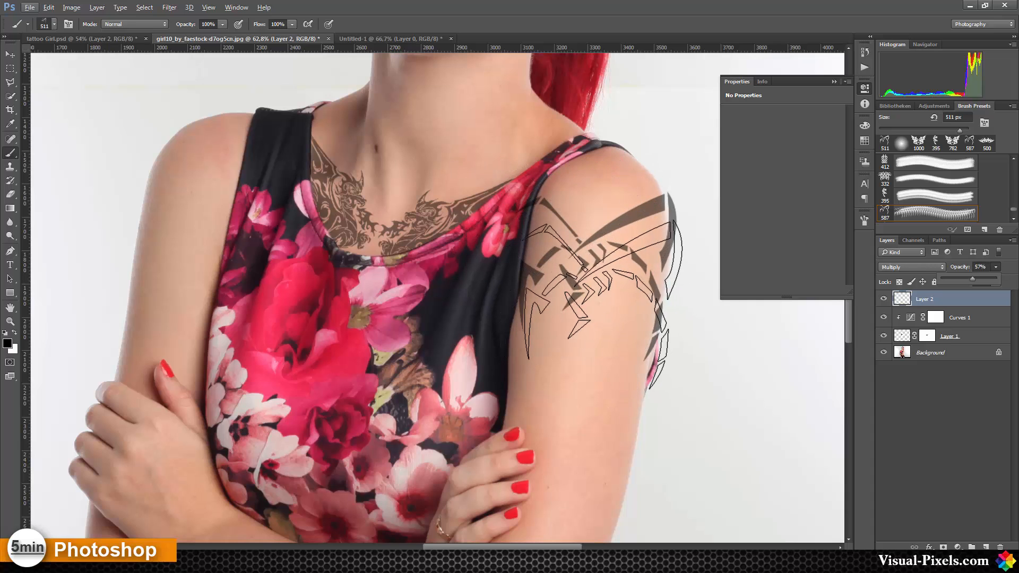
key(ctrl+t)
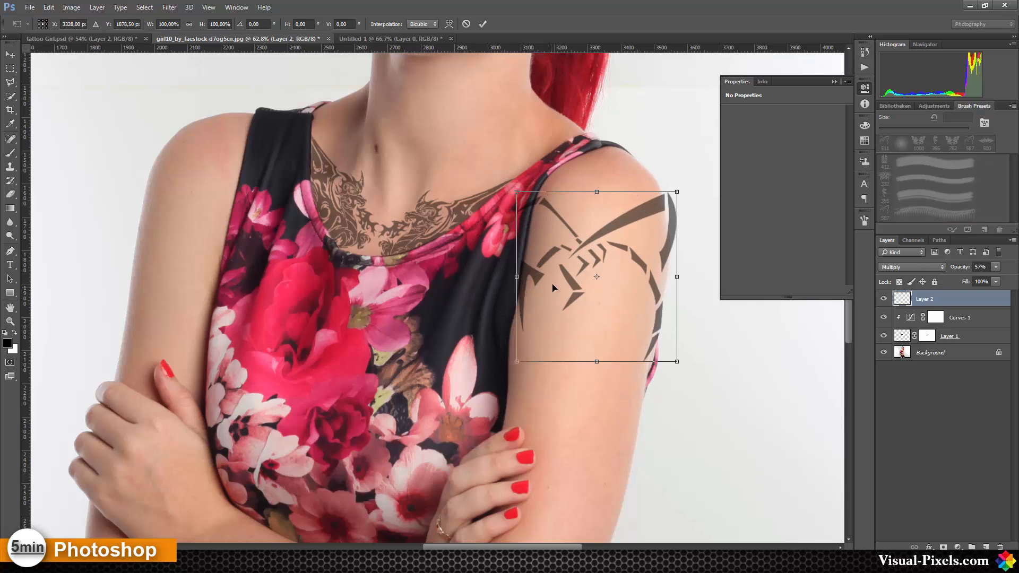
right_click(614, 244)
click(637, 324)
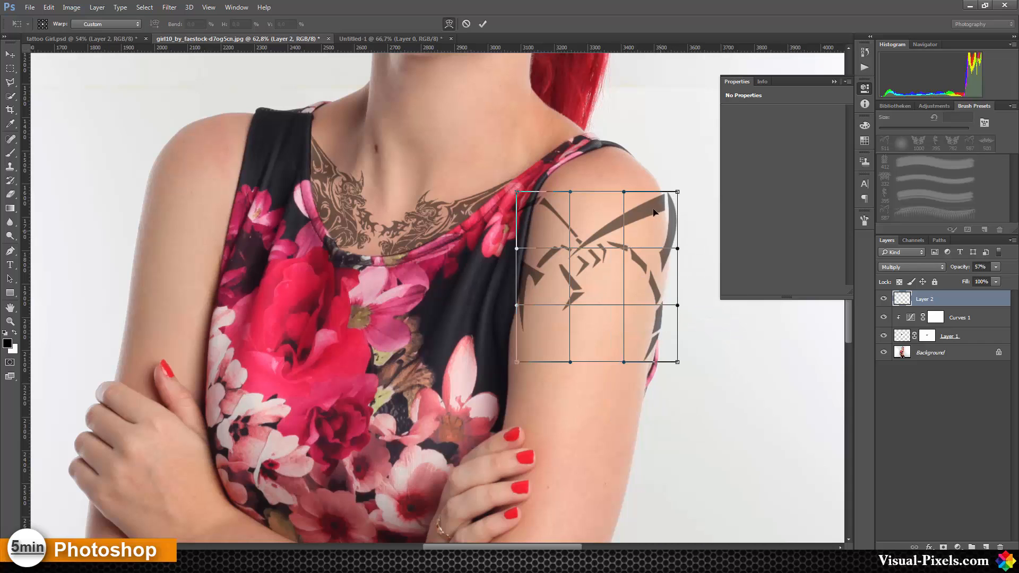
drag(672, 191, 662, 190)
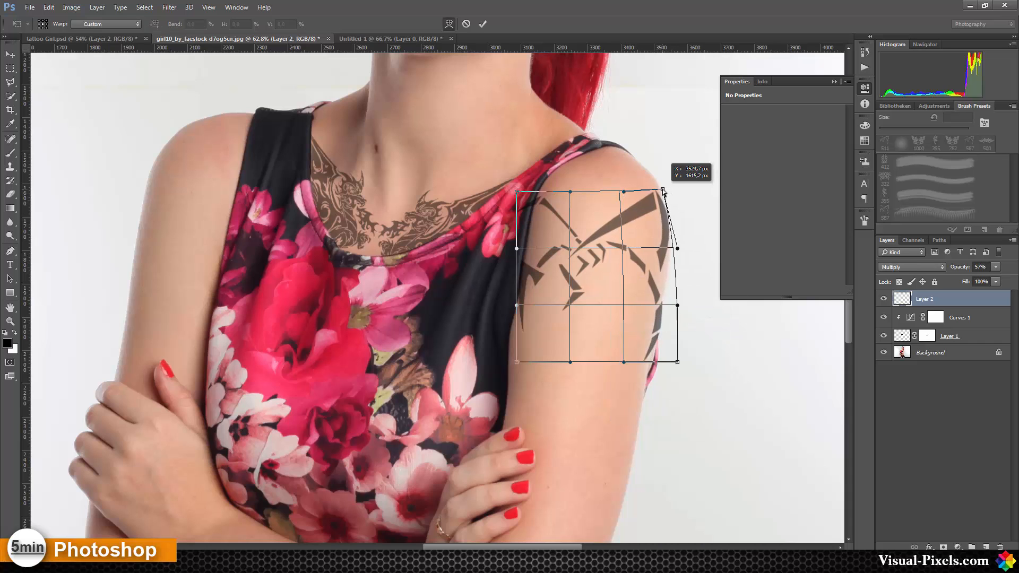
drag(677, 363, 667, 361)
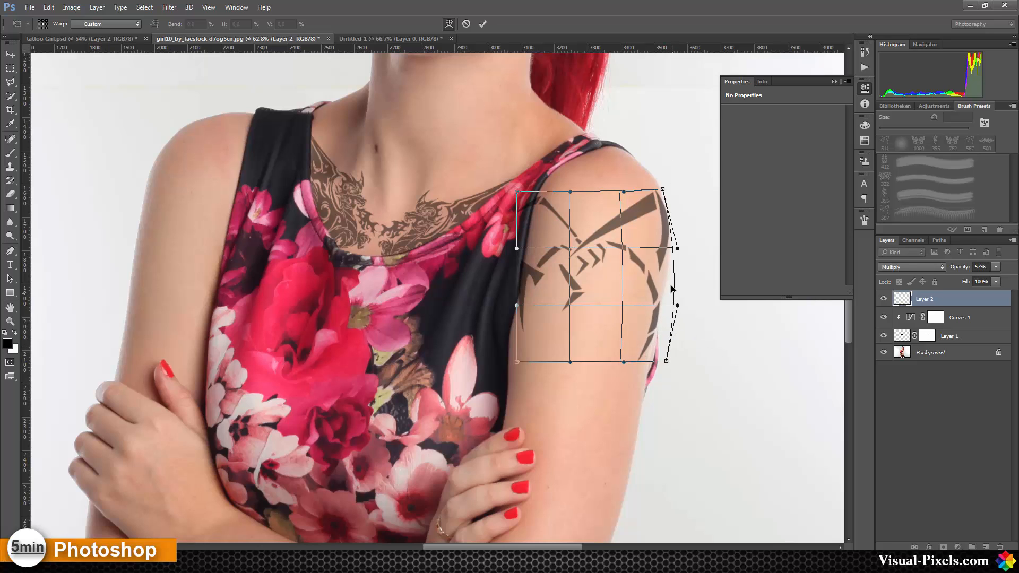
drag(519, 193, 523, 211)
drag(517, 363, 521, 371)
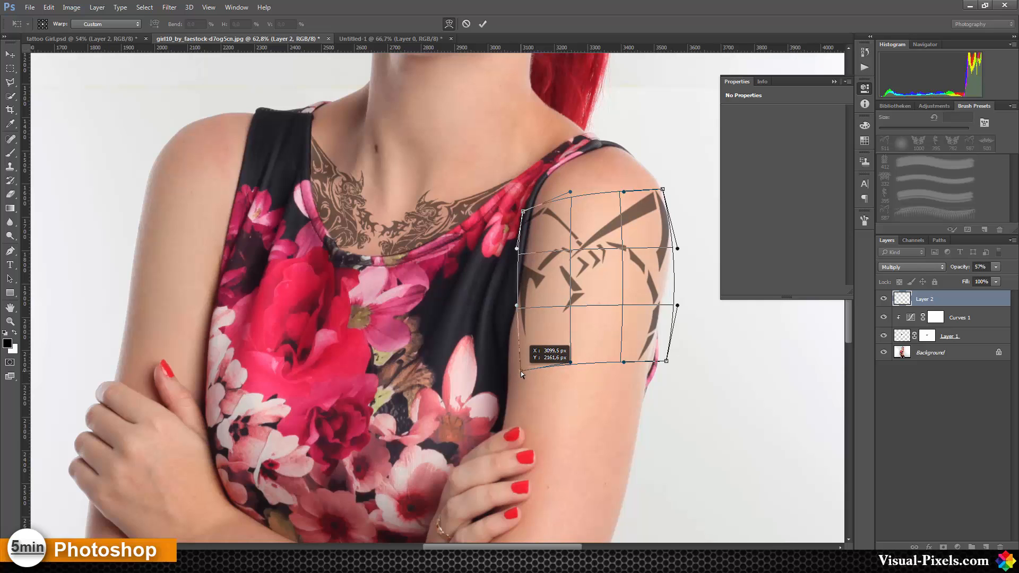
Bend the middle of the arm tattoo upward to follow the arm's roundness, fine-tune its corners, and apply the warp.
drag(595, 249, 599, 234)
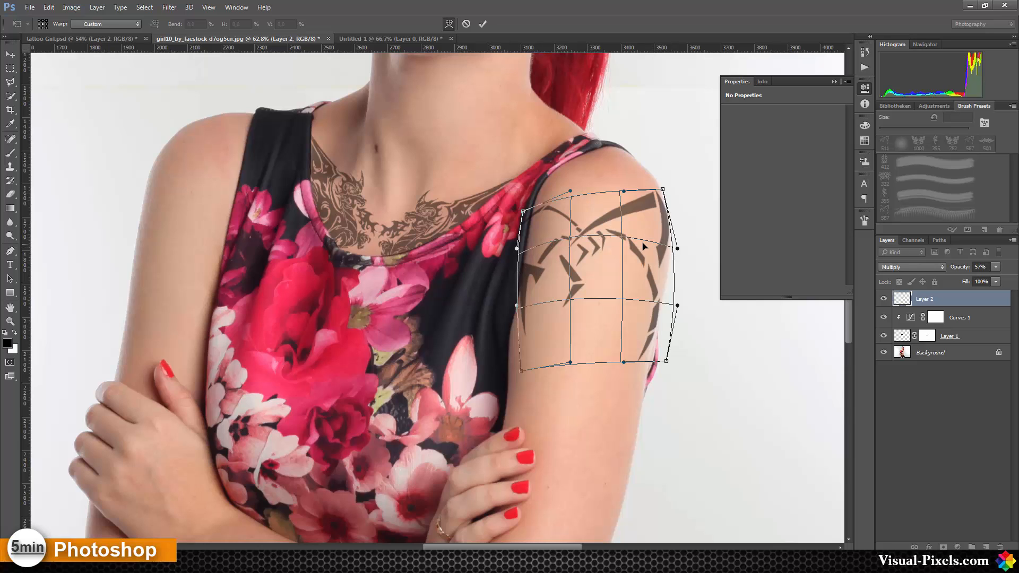
drag(602, 302, 600, 292)
drag(666, 361, 660, 361)
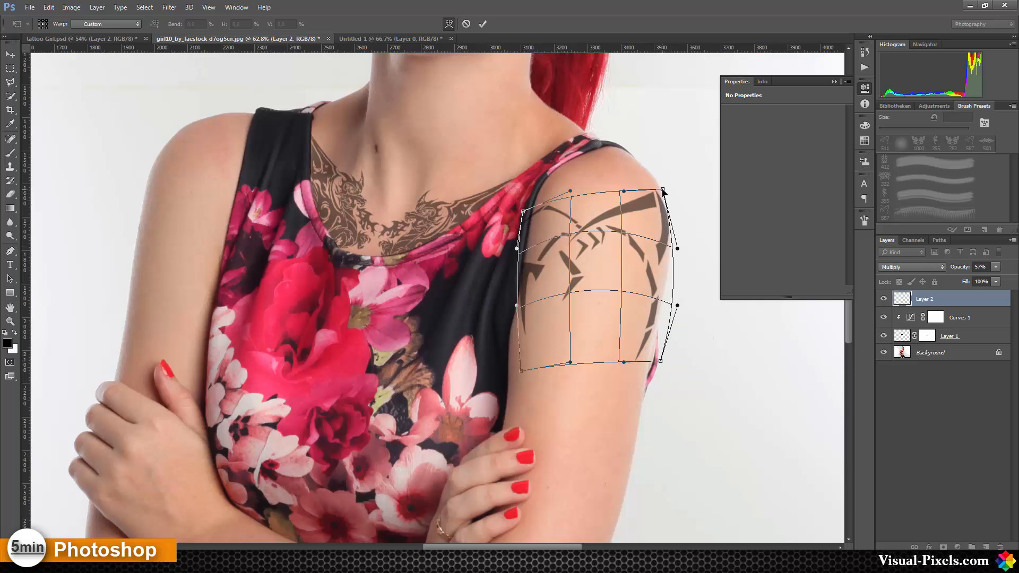
drag(524, 212, 528, 211)
key(Return)
key(b)
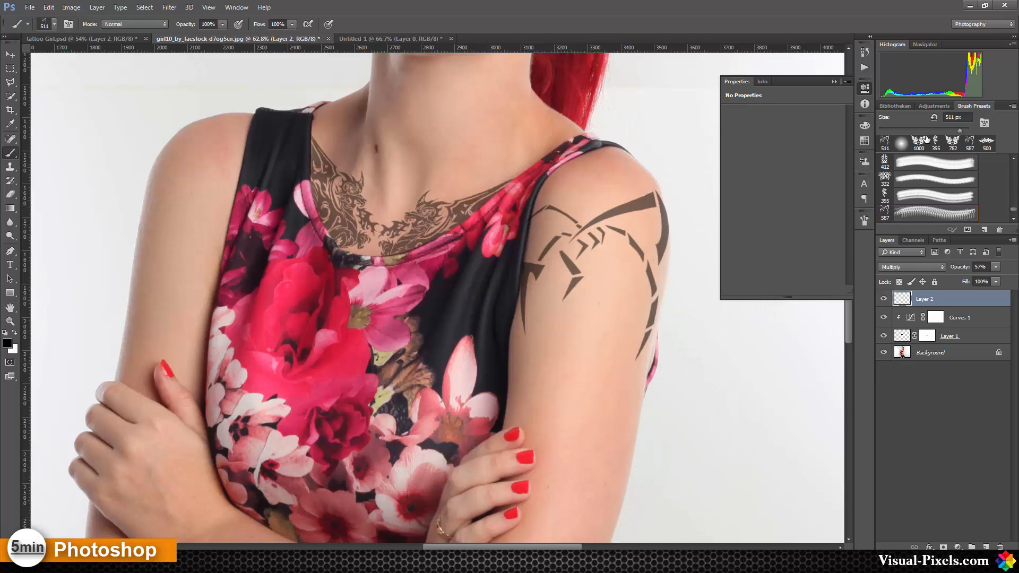
Add a Levels adjustment layer above Layer 2, clipped so that it affects only the shoulder tattoo.
click(927, 106)
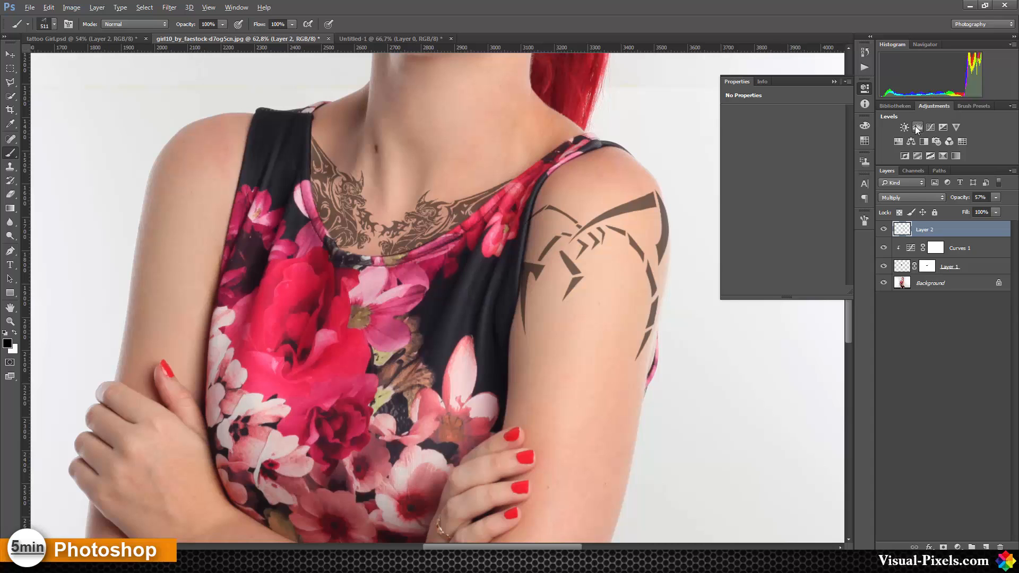
alt+click(917, 127)
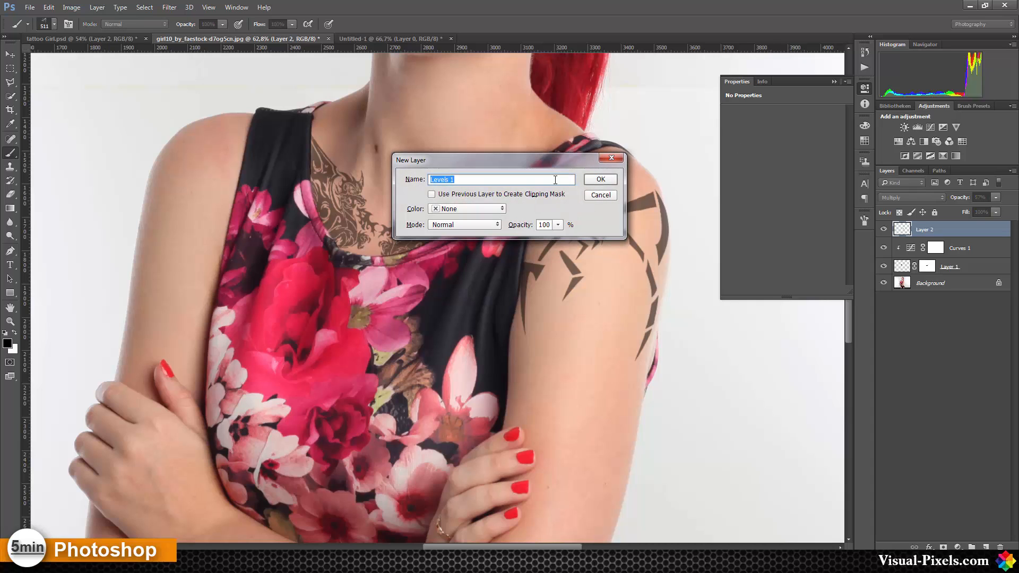
click(463, 198)
click(609, 180)
Lighten the shoulder tattoo by raising the black output level of the Levels adjustment to about 123.
drag(788, 189, 790, 189)
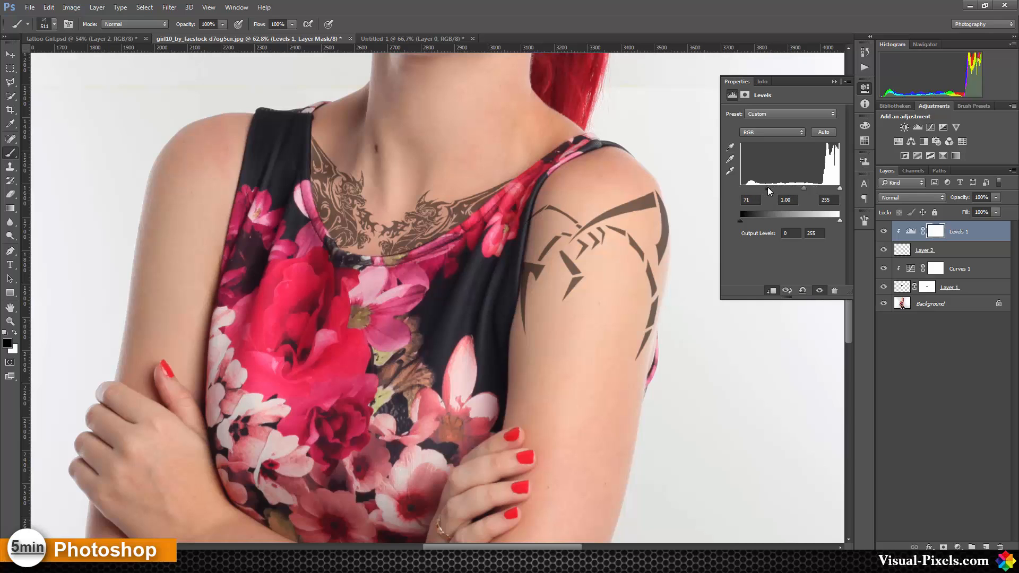
drag(768, 188, 771, 220)
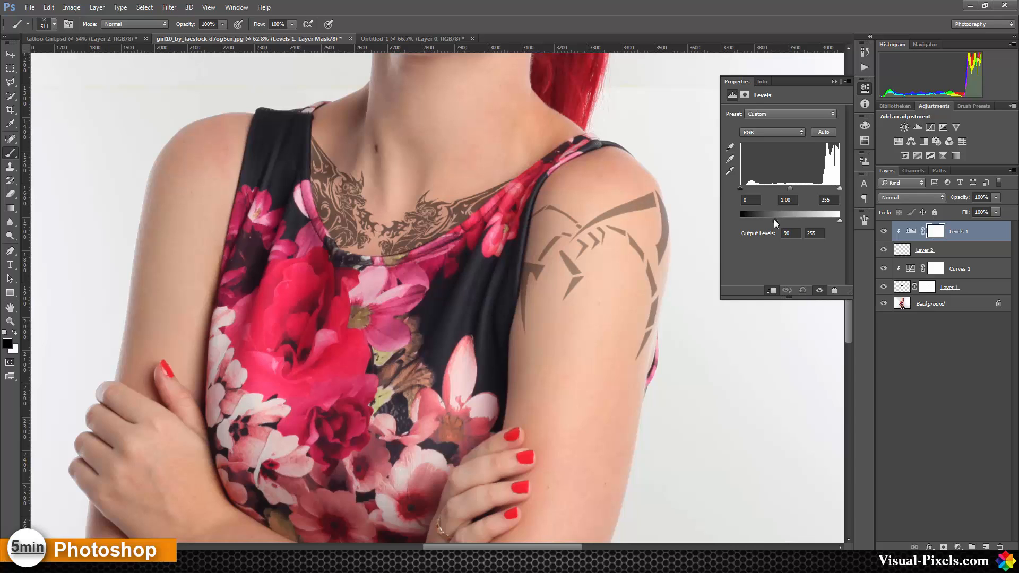
drag(769, 220, 791, 220)
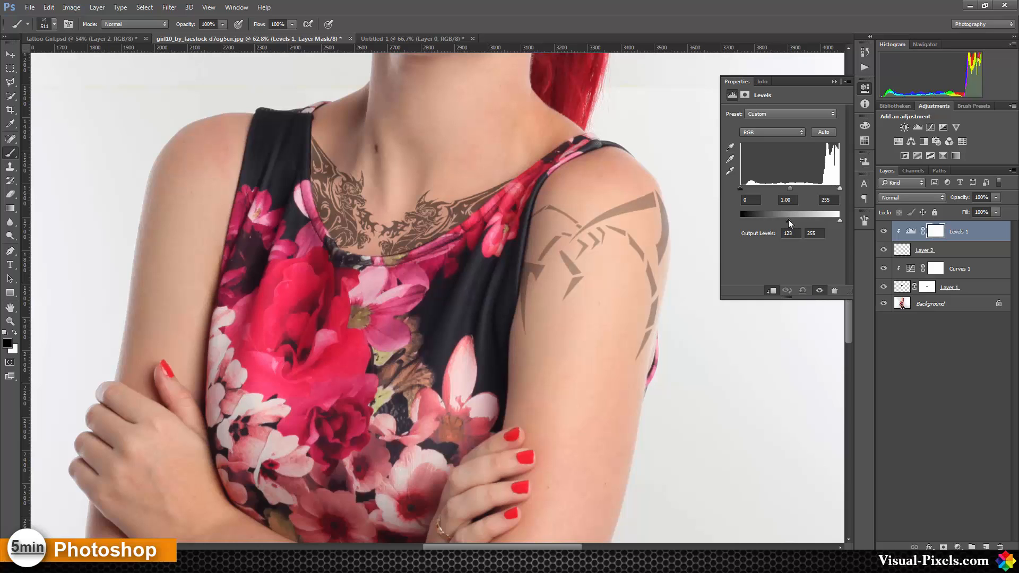
drag(788, 220, 788, 219)
Paint black on the Levels mask with a 511 px soft round brush over the inner part of the shoulder tattoo.
click(935, 231)
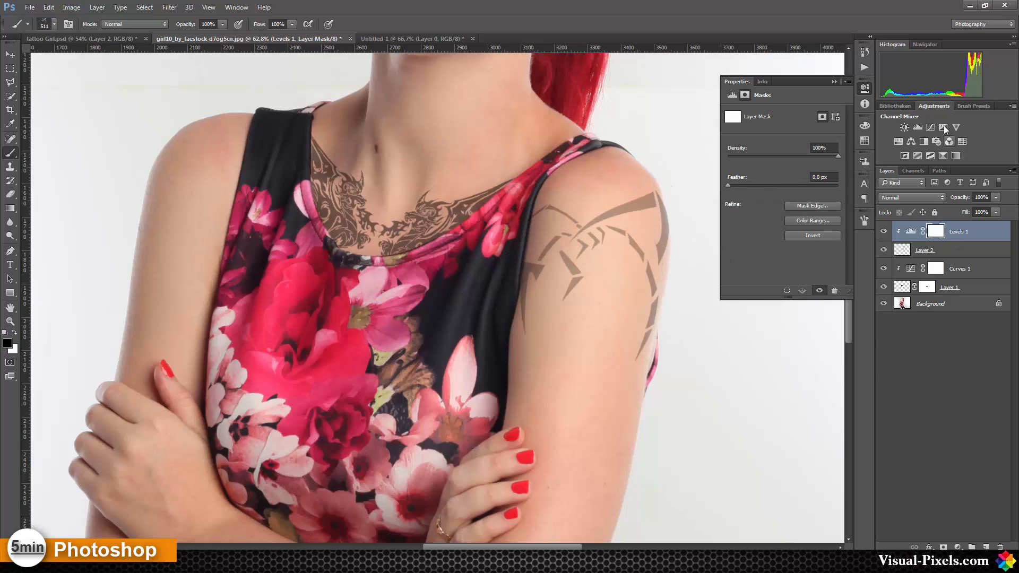
click(974, 105)
click(901, 144)
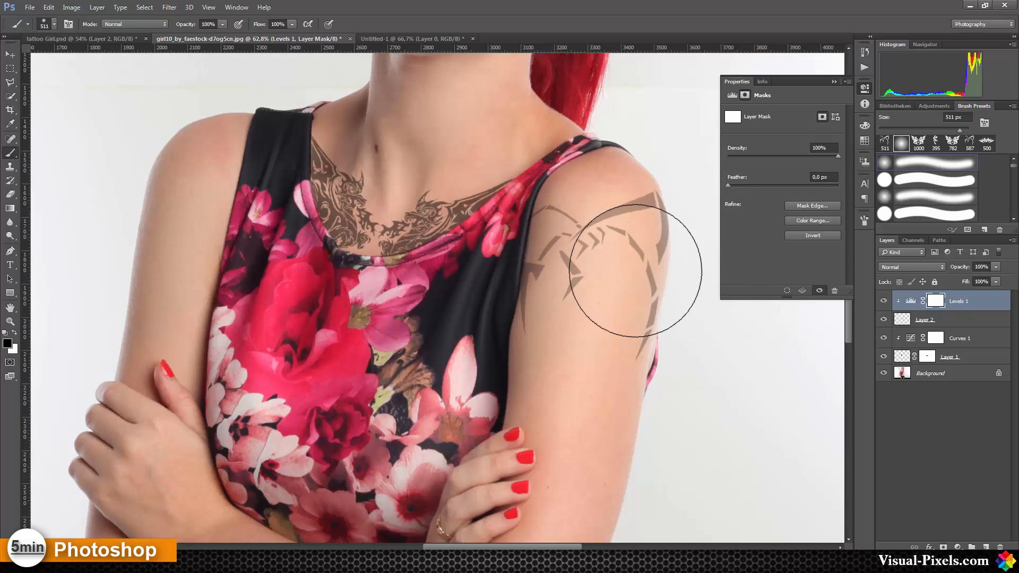
mouse_move(542, 253)
mouse_down()
mouse_move(567, 242)
mouse_move(556, 258)
mouse_up()
Reduce the brush to 500 px and 48% opacity and dab the Levels mask over the middle of the shoulder tattoo.
key(bracketleft)
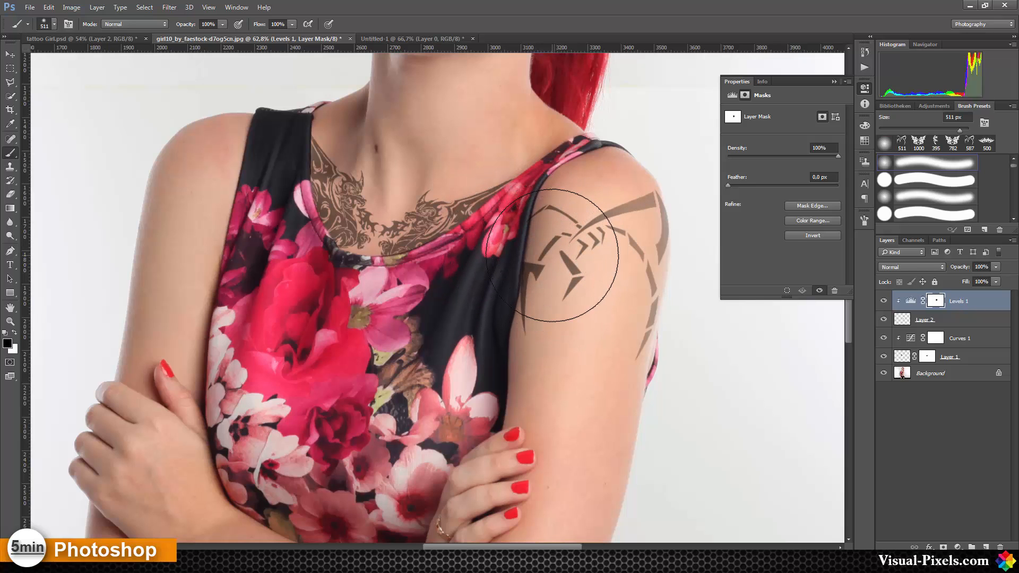
click(222, 26)
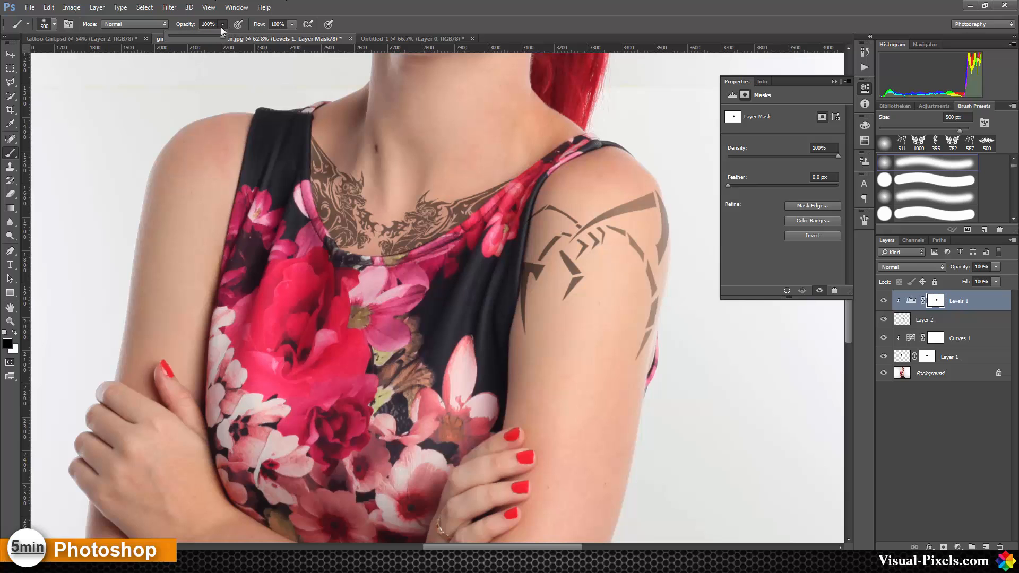
drag(201, 34, 194, 34)
click(589, 228)
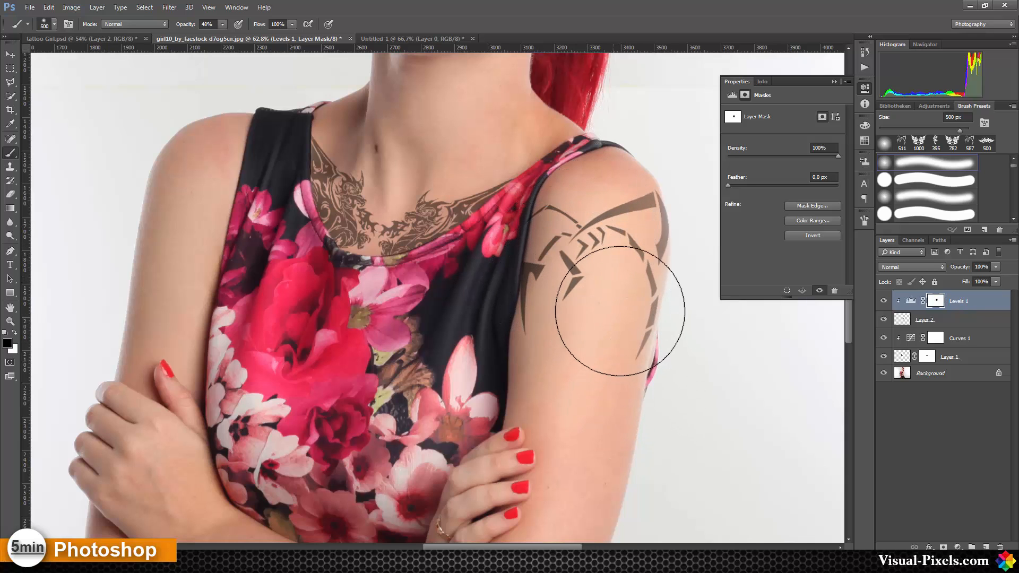
Add a new layer on top and choose the 395 dragon brush, enlarged to 800 px.
scroll(621, 302, down, 5)
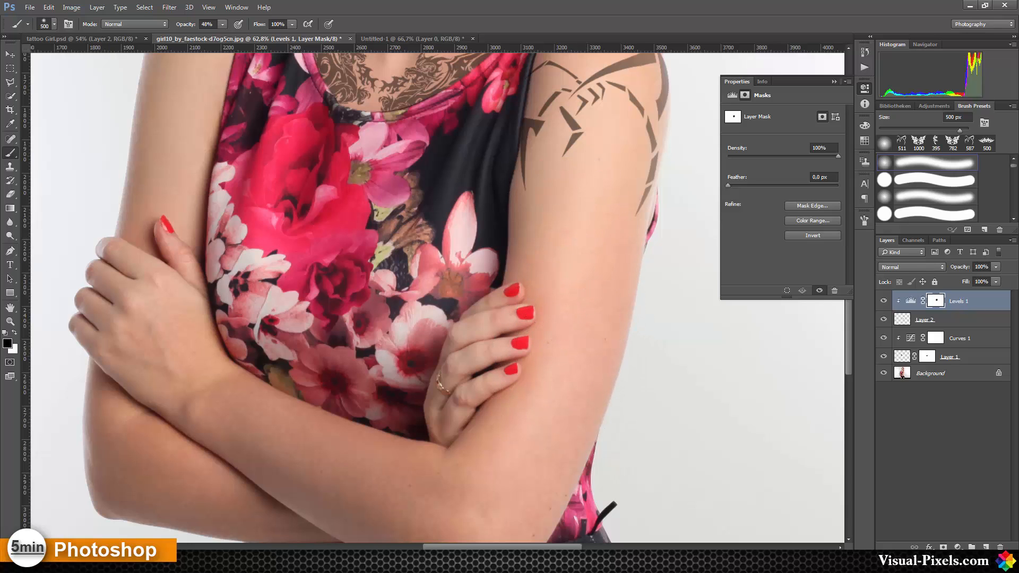
click(986, 547)
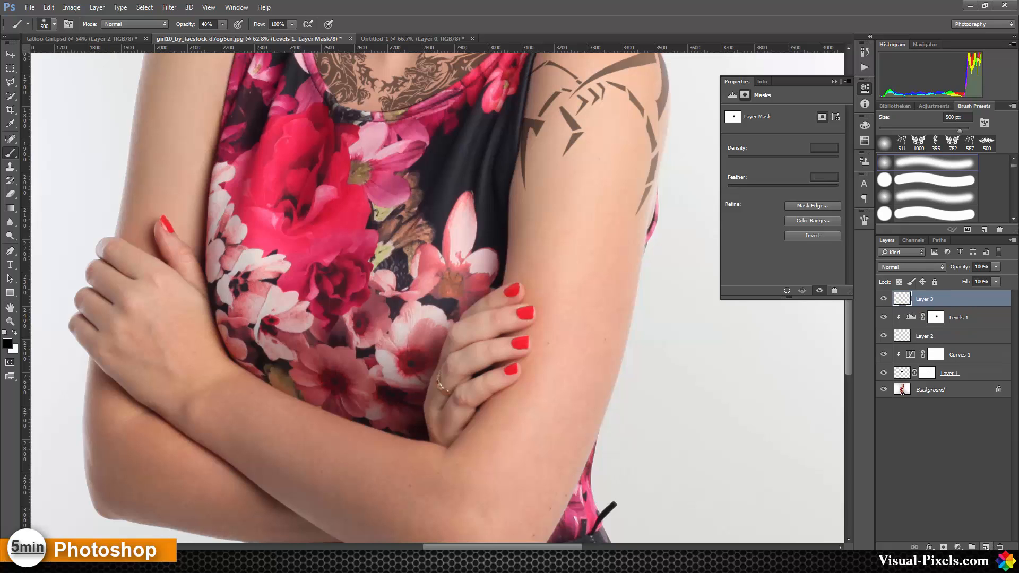
click(936, 143)
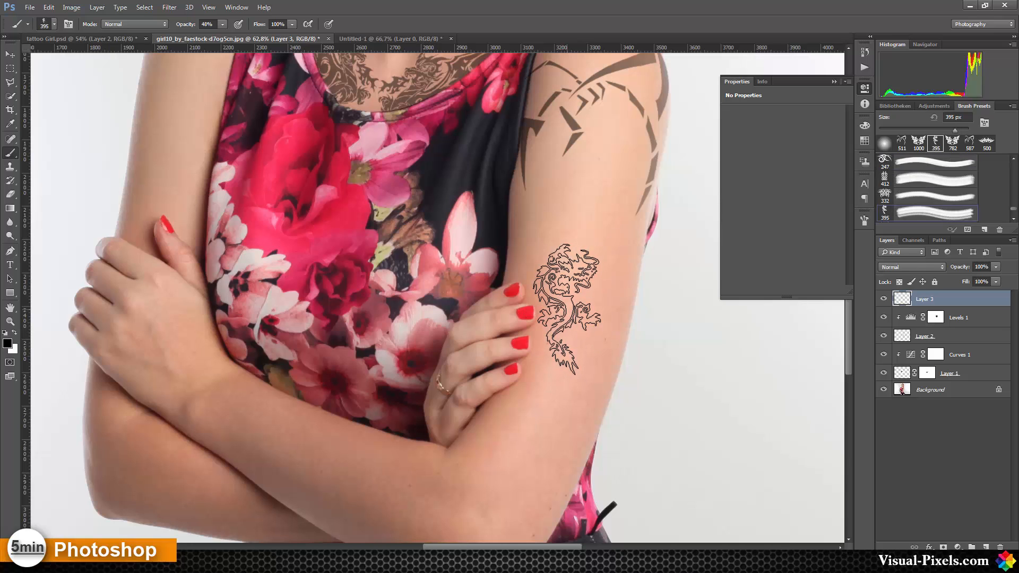
key(bracketright)
key(bracketright)
key(bracketright)
key(bracketright)
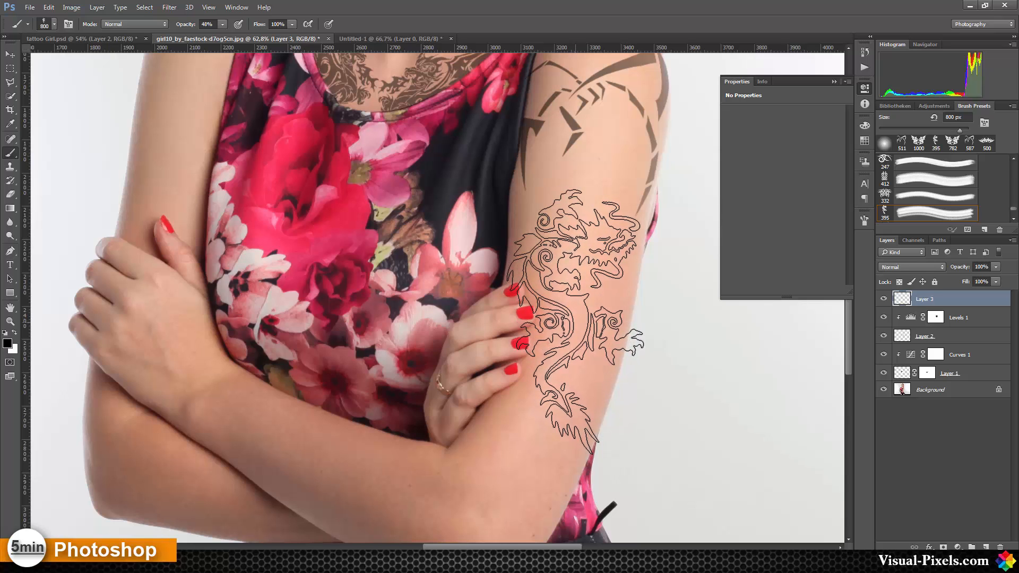
Undo the half-transparent dragon stamp, raise the brush opacity to 100%, and stamp the dragon in black over the arm beside the fingers.
click(575, 321)
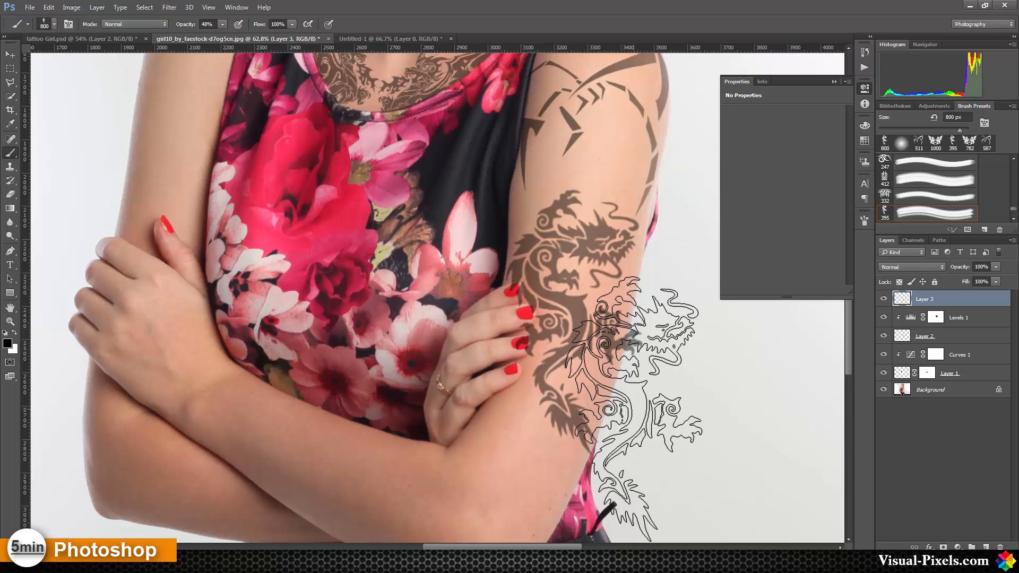
key(ctrl+z)
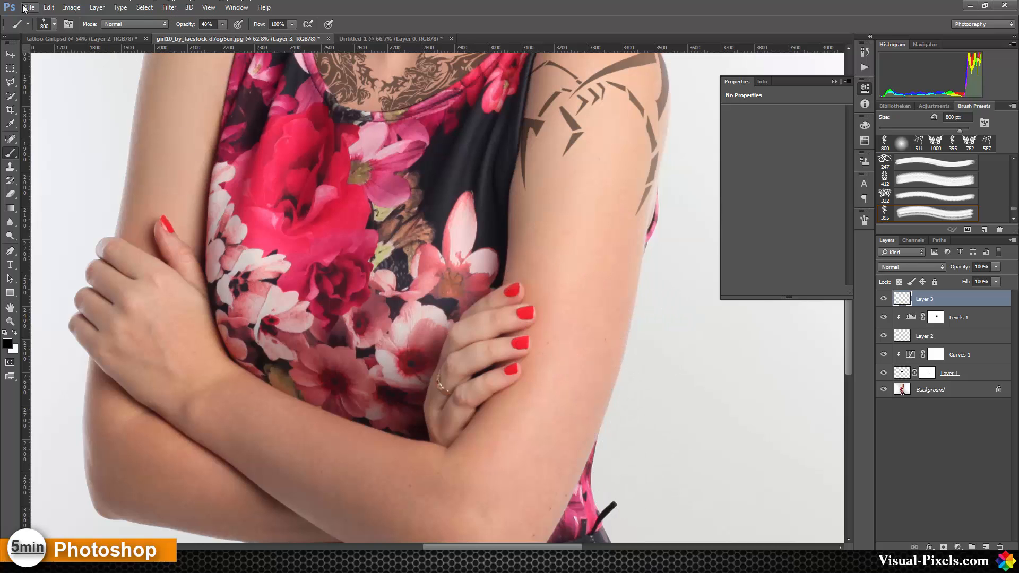
drag(221, 36, 250, 36)
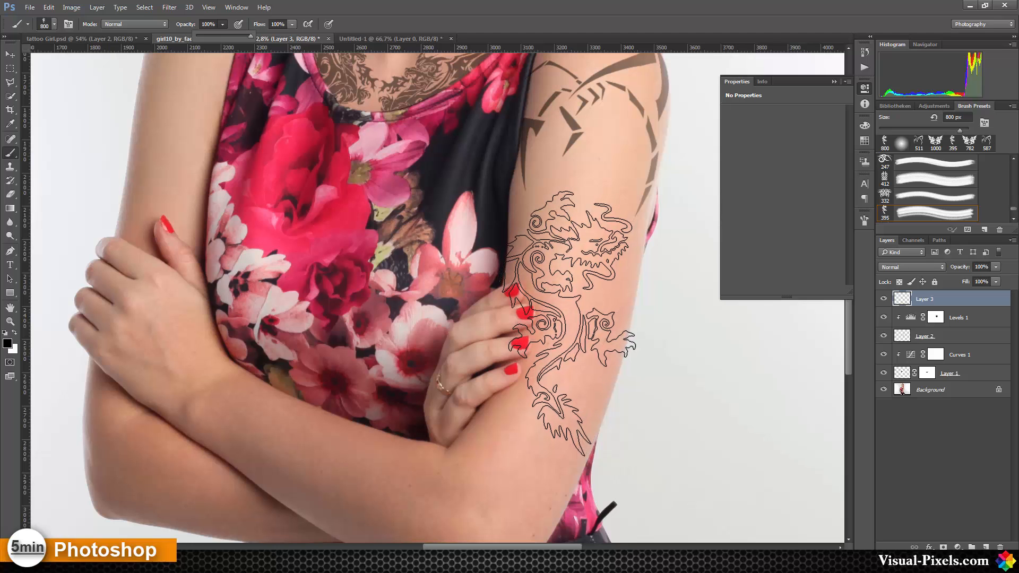
click(568, 323)
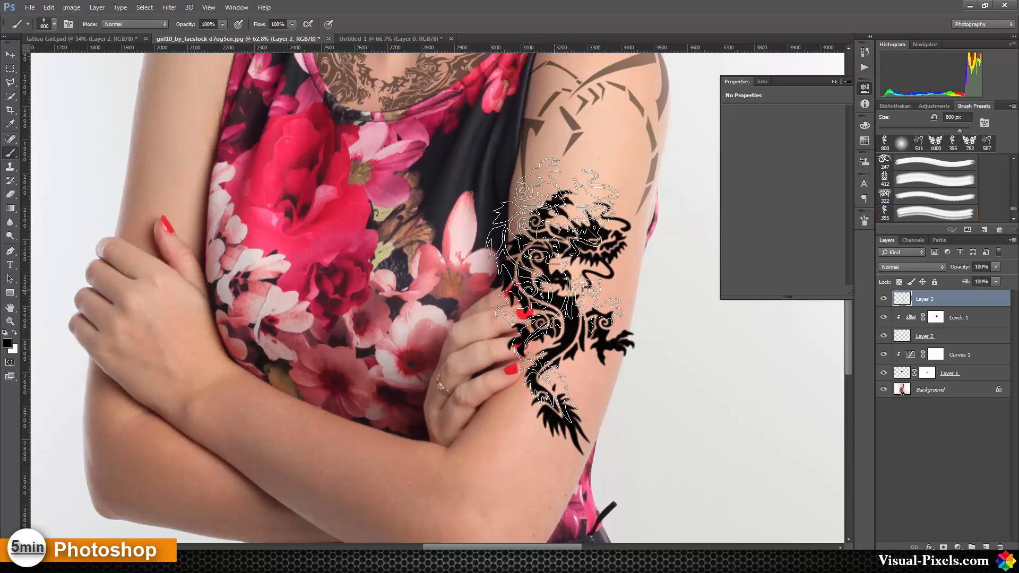
Warp the dragon tattoo by bowing its middle and top edge upward and pulling its sides in to follow the arm's roundness.
key(ctrl+t)
right_click(576, 254)
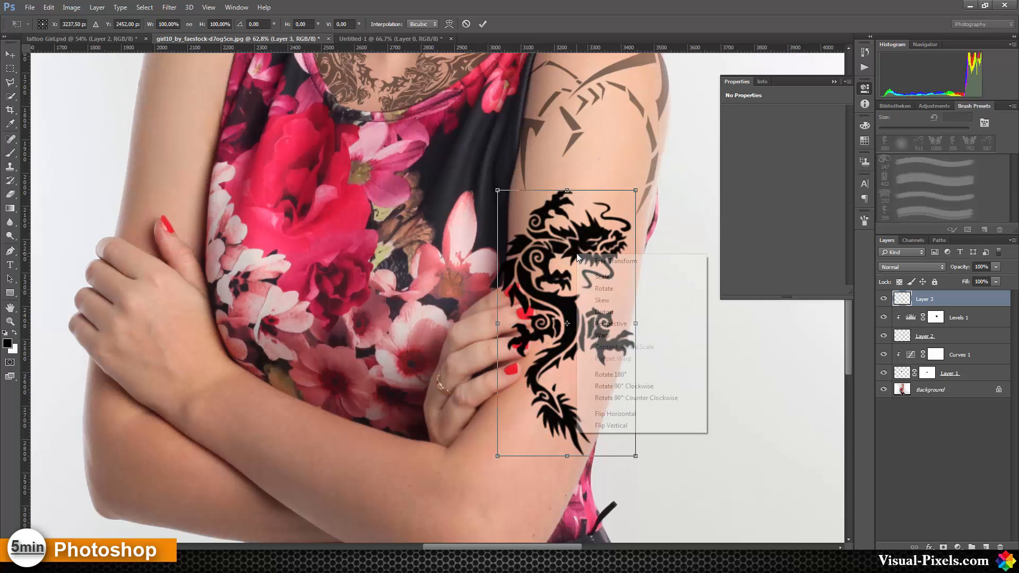
click(612, 336)
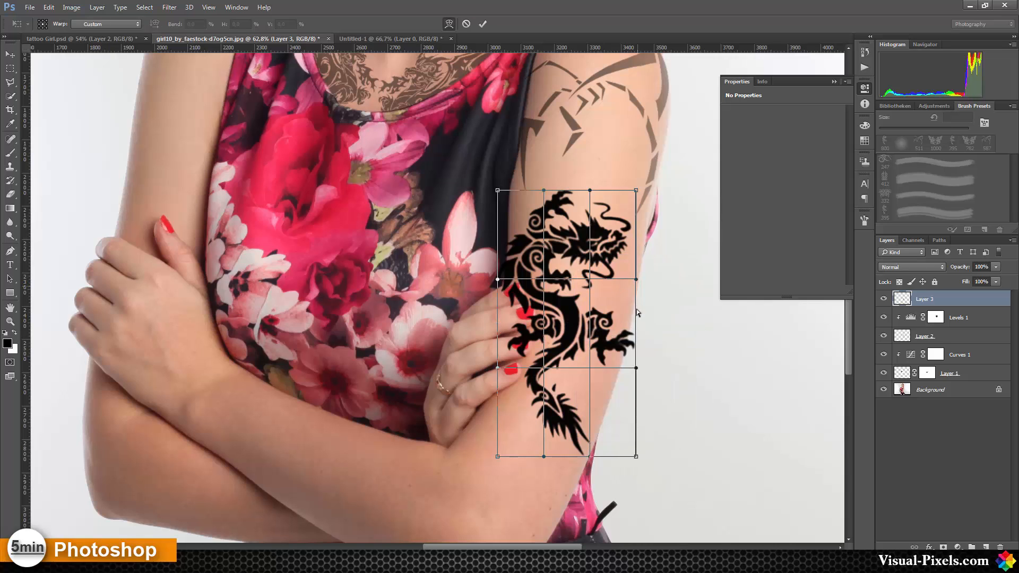
drag(635, 367, 625, 373)
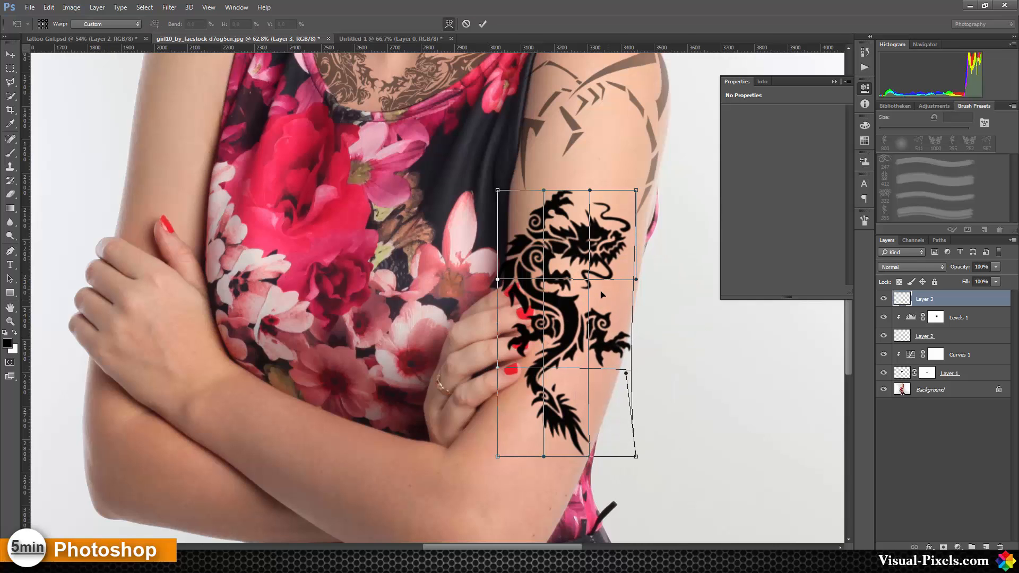
drag(589, 279, 508, 276)
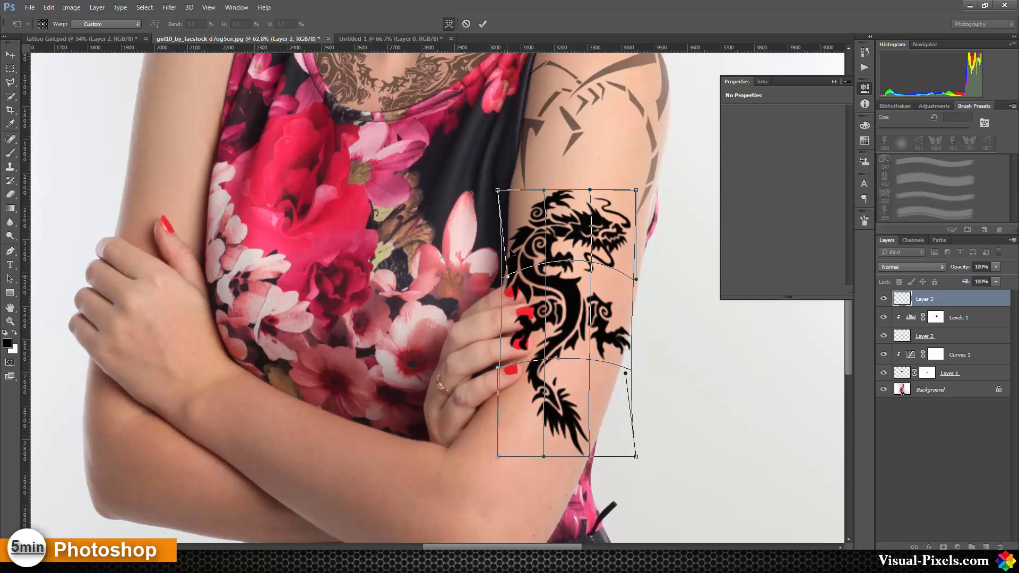
drag(547, 191, 588, 174)
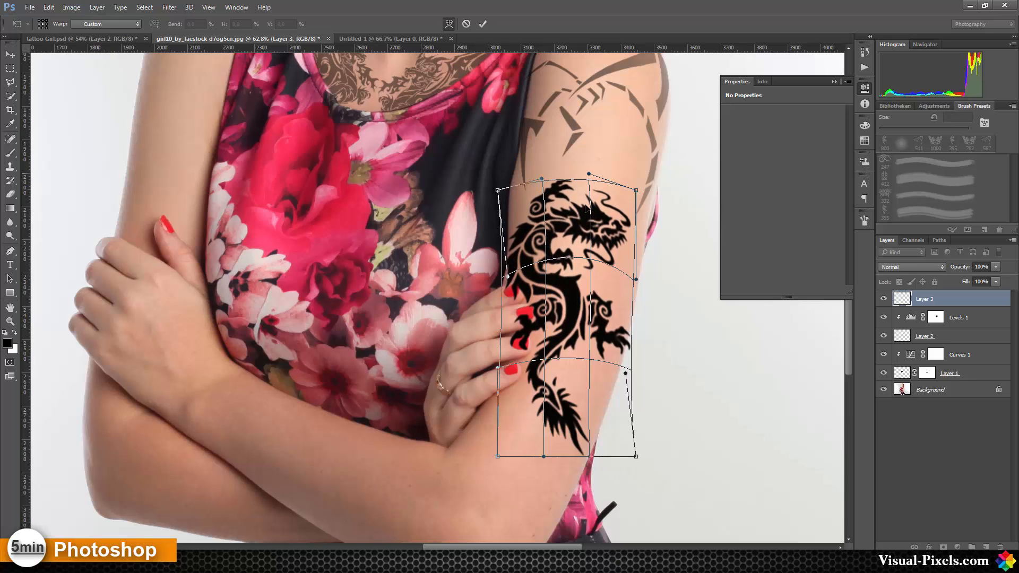
Fit the dragon's lower corners and outer edge to the arm's outline, curve its bottom edge downward, and apply the warp.
drag(635, 456, 596, 457)
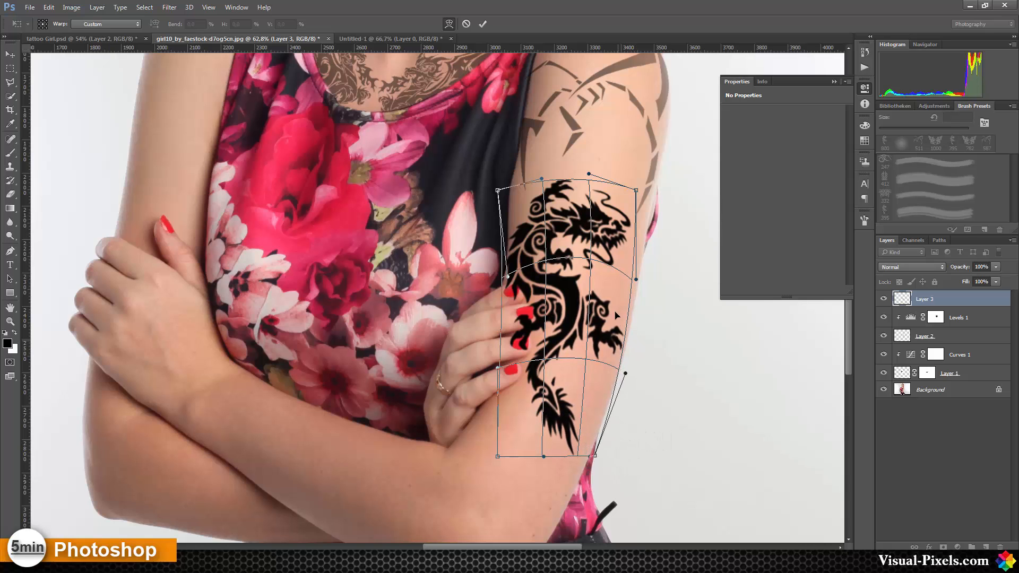
drag(632, 302, 639, 297)
drag(640, 220, 645, 222)
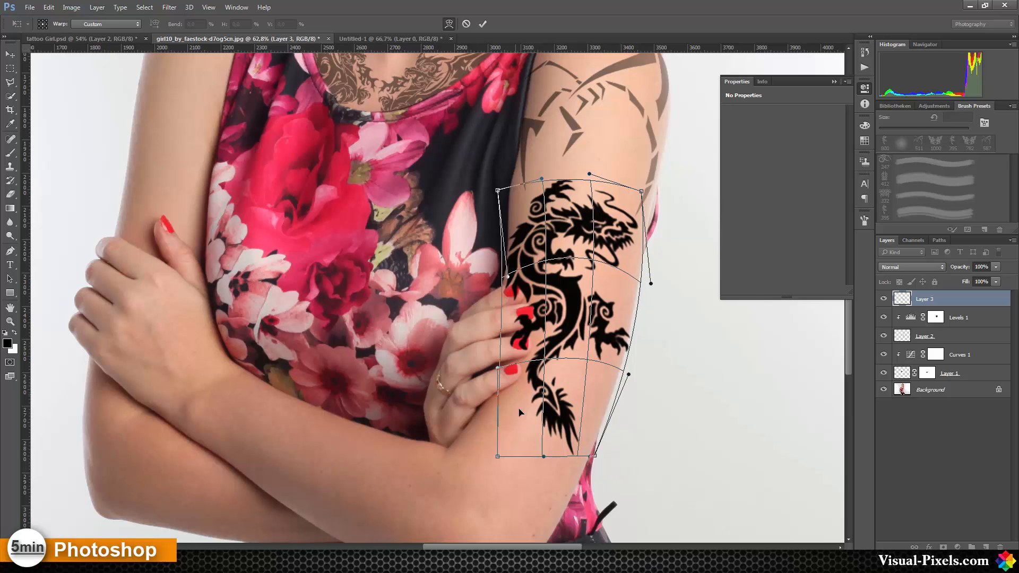
drag(498, 368, 499, 366)
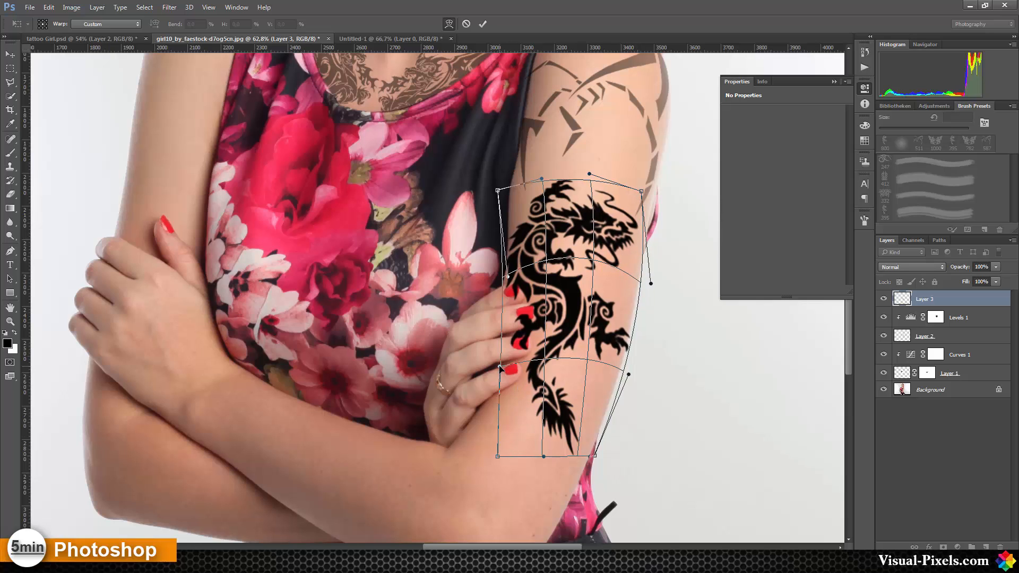
drag(498, 457, 483, 440)
drag(591, 456, 568, 464)
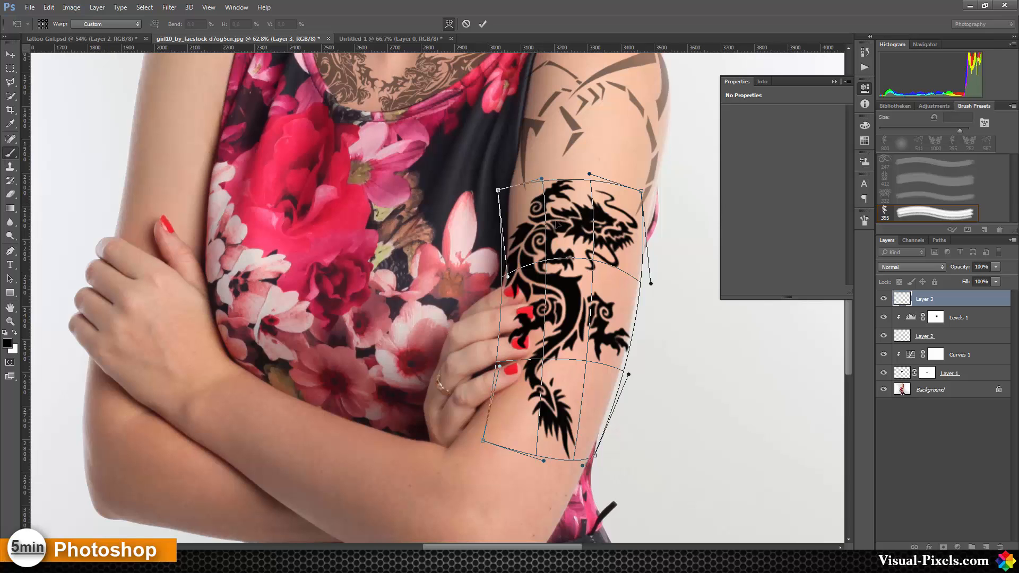
key(Return)
Set up a soft round brush at 15 px for working on the fingers overlapped by the dragon tattoo.
key(b)
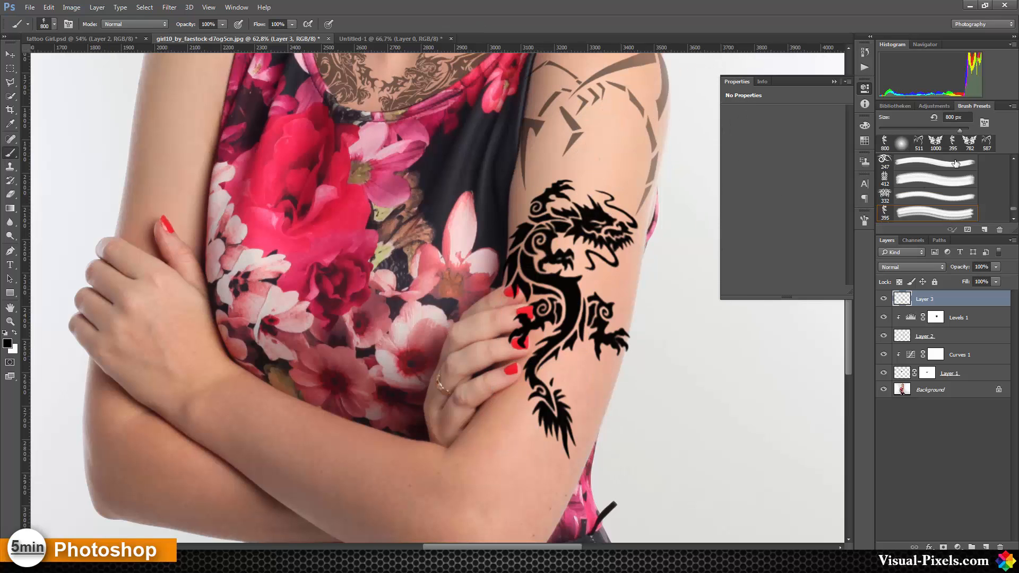
click(904, 145)
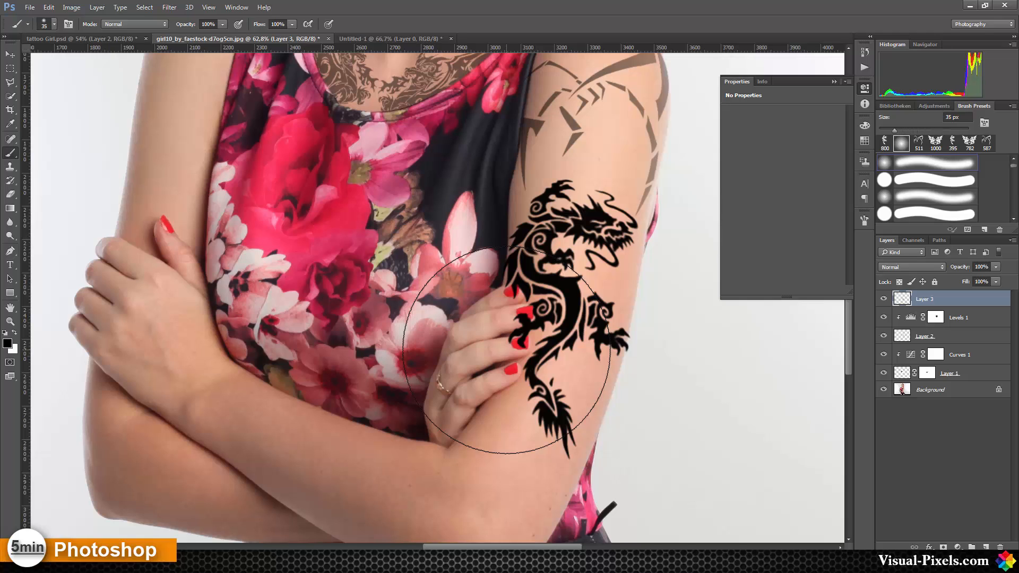
scroll(506, 350, down, 1)
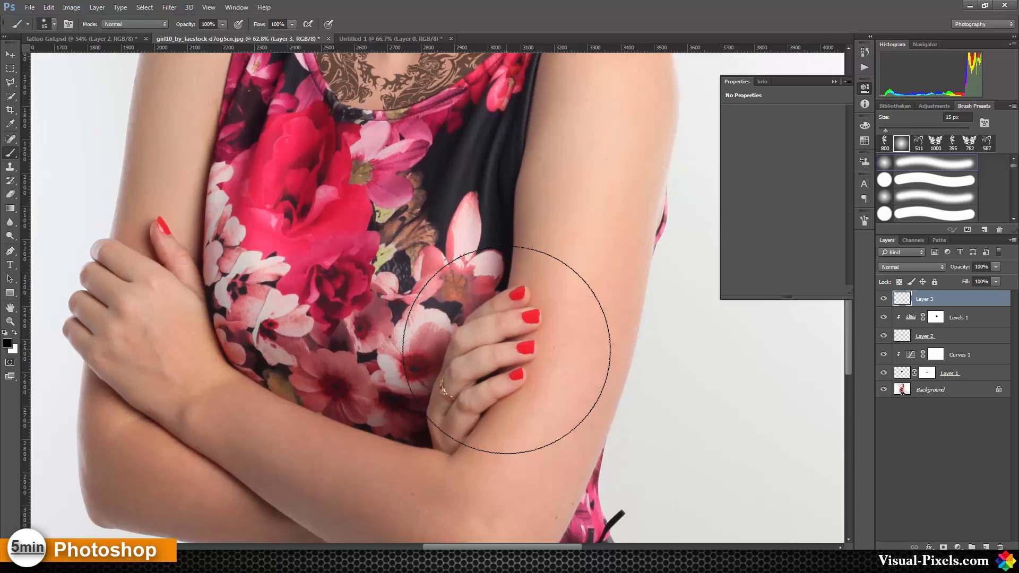
scroll(507, 350, up, 4)
key(space)
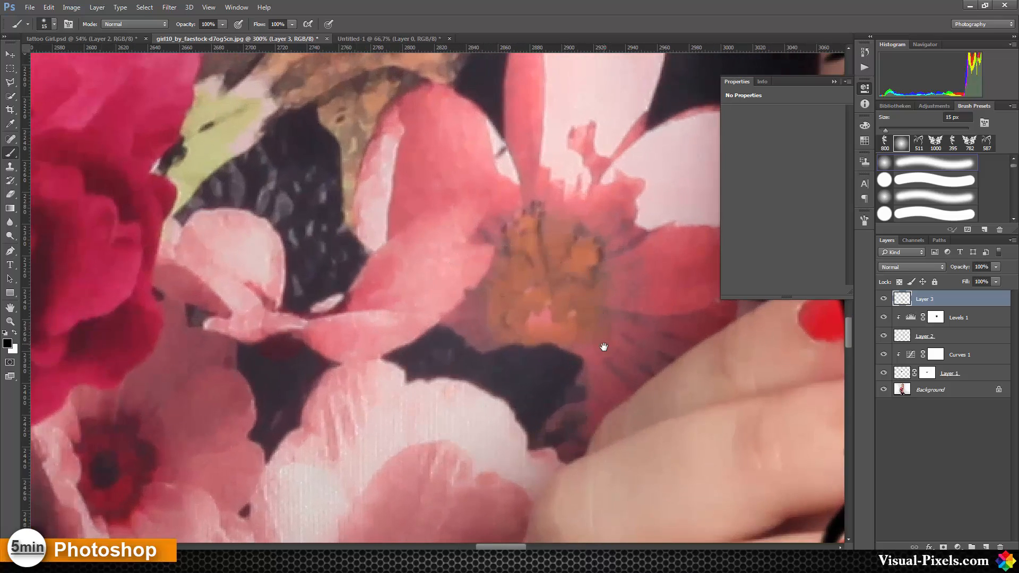
drag(629, 372, 198, 301)
drag(530, 344, 284, 340)
drag(425, 364, 571, 379)
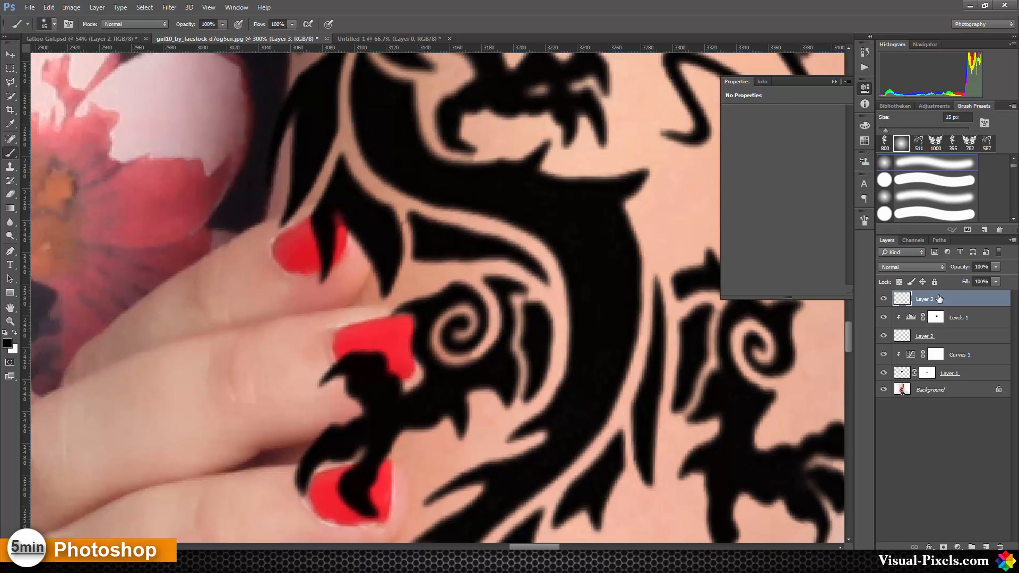
Set the dragon layer's blend mode to Multiply and its opacity to 67%.
click(920, 266)
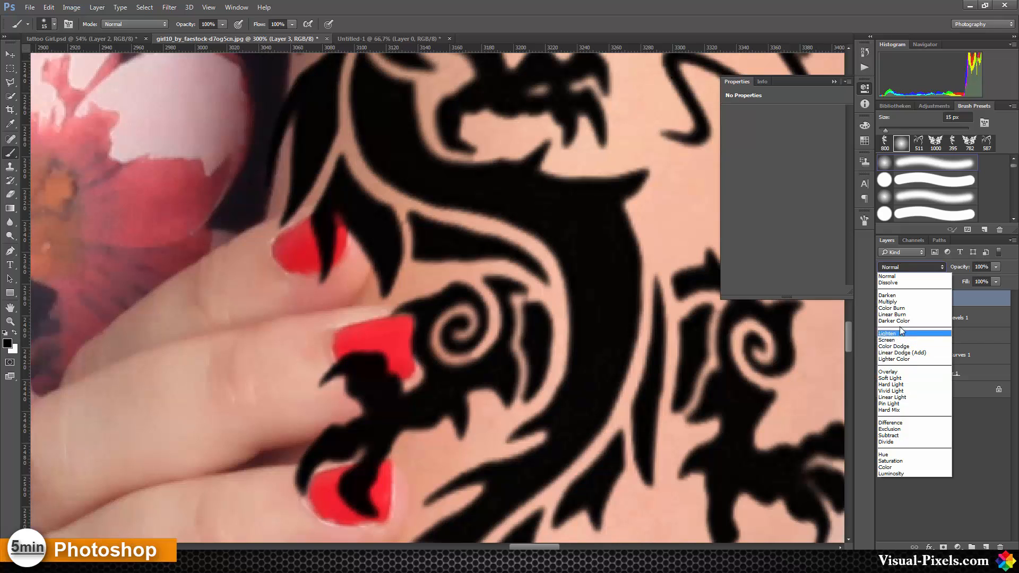
click(904, 305)
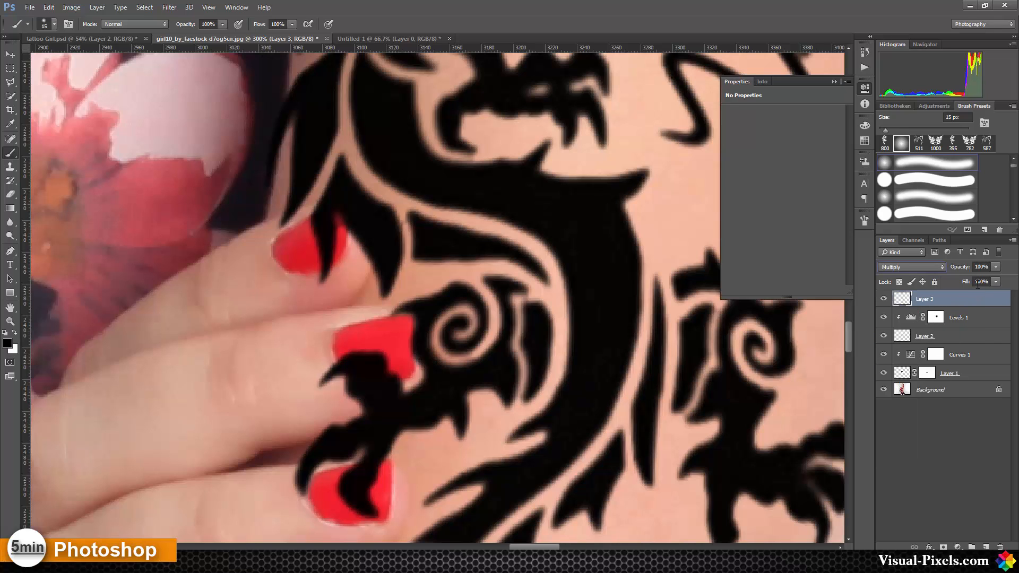
click(993, 268)
click(971, 278)
drag(973, 281, 977, 281)
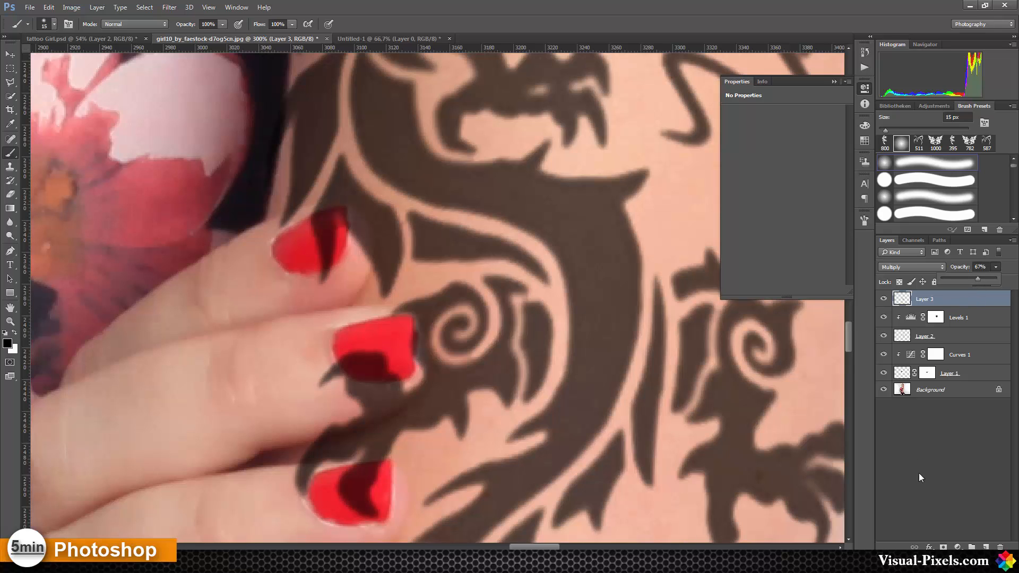
Add a layer mask to the dragon layer and paint the tattoo off the fingers and red nails with the 15 px black brush.
click(943, 547)
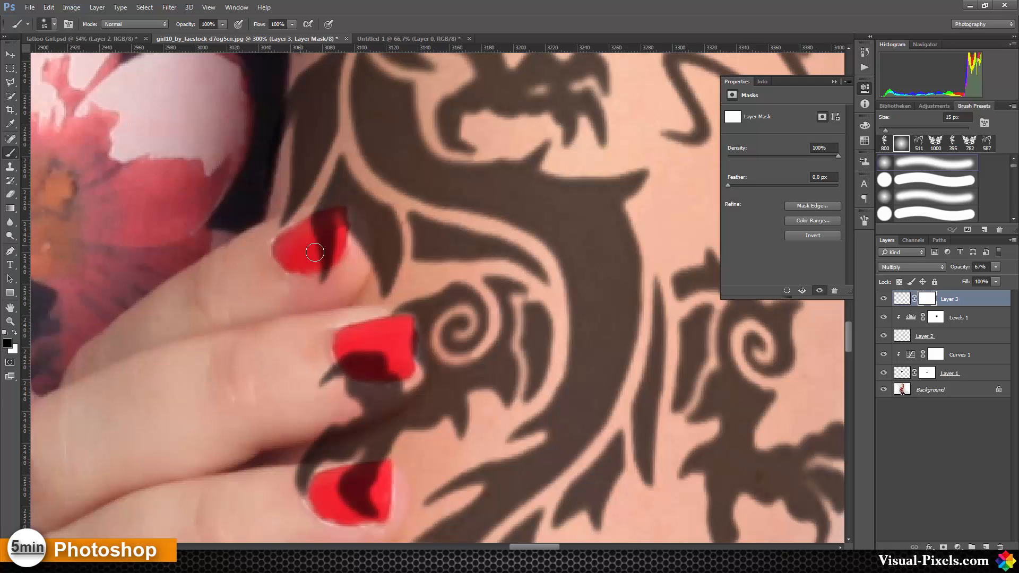
mouse_move(281, 227)
mouse_down()
mouse_move(351, 211)
mouse_move(359, 264)
mouse_move(365, 233)
mouse_move(337, 212)
mouse_move(257, 232)
mouse_move(302, 244)
mouse_move(320, 278)
mouse_move(355, 236)
mouse_move(324, 216)
mouse_up()
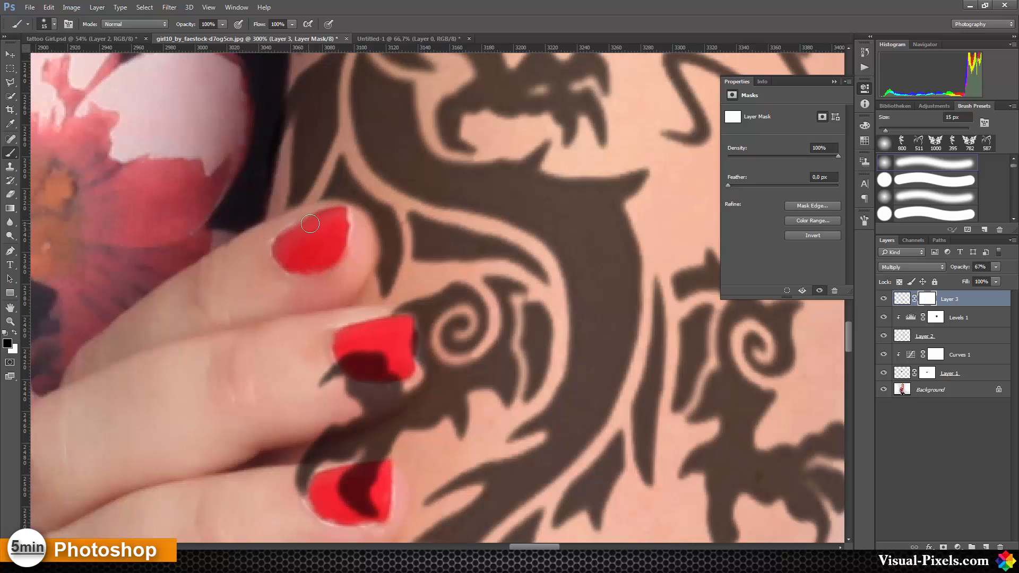
mouse_move(383, 321)
mouse_down()
mouse_move(408, 384)
mouse_move(411, 342)
mouse_move(400, 385)
mouse_move(418, 359)
mouse_move(378, 408)
mouse_move(415, 394)
mouse_move(330, 432)
mouse_move(407, 331)
mouse_up()
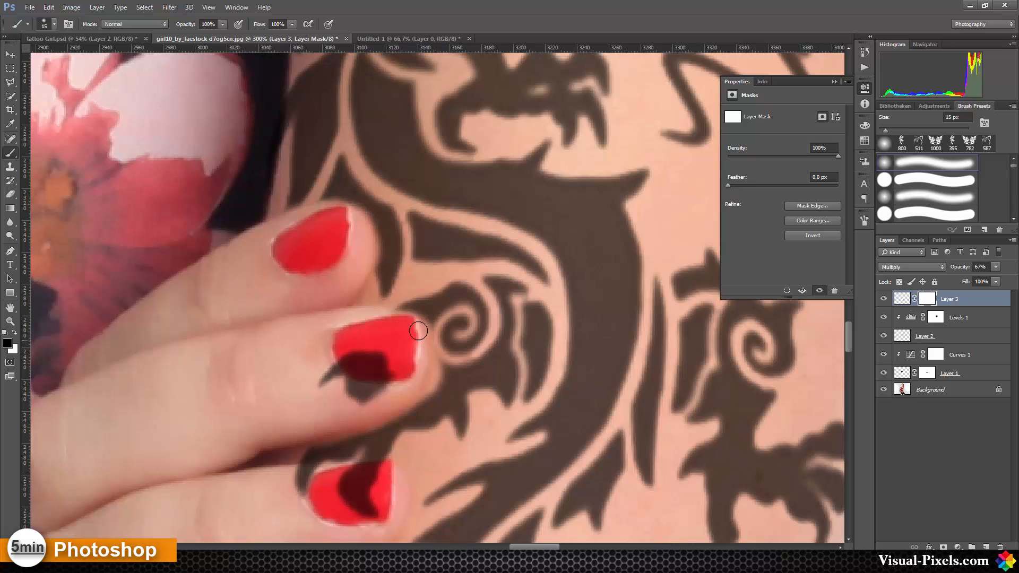
mouse_move(364, 345)
mouse_down()
mouse_move(304, 387)
mouse_move(335, 394)
mouse_move(332, 417)
mouse_move(411, 313)
mouse_up()
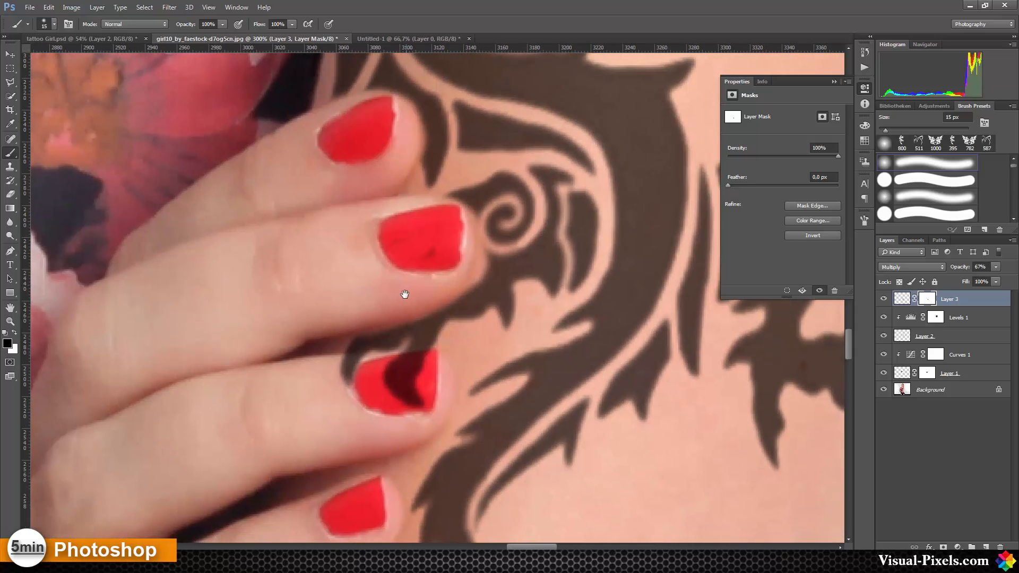
mouse_move(366, 368)
mouse_down()
mouse_move(308, 372)
mouse_move(427, 358)
mouse_move(402, 391)
mouse_move(396, 376)
mouse_move(385, 378)
mouse_move(419, 401)
mouse_move(405, 307)
mouse_move(397, 303)
mouse_move(314, 408)
mouse_up()
mouse_move(309, 366)
mouse_down()
mouse_move(301, 432)
mouse_move(307, 419)
mouse_move(319, 428)
mouse_up()
mouse_move(339, 213)
mouse_down()
mouse_move(320, 212)
mouse_move(372, 231)
mouse_up()
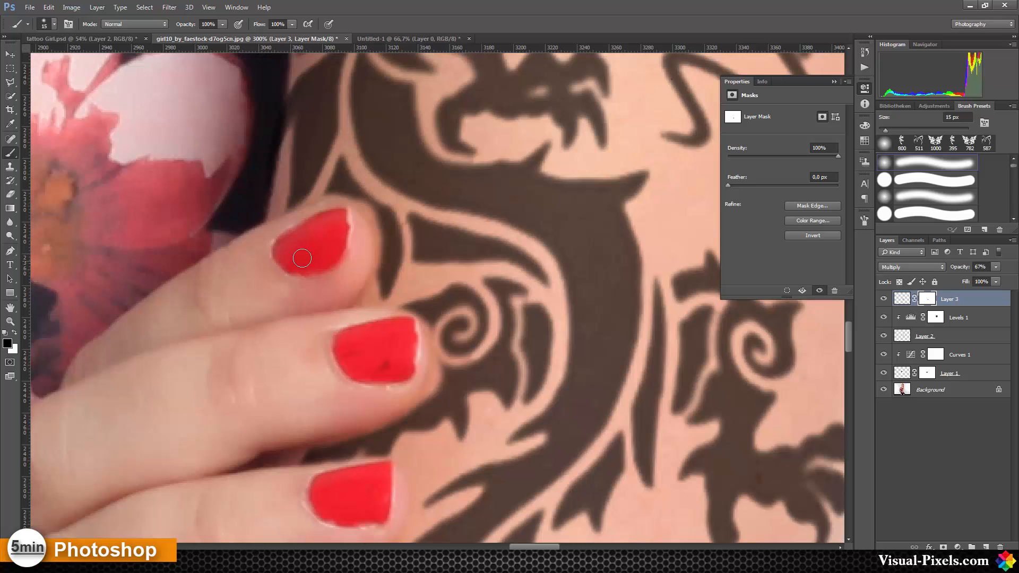
Paint the dragon back on the mask with a 6 px white brush along the edges of the upper two fingertips.
key(bracketleft)
key(x)
drag(329, 194, 358, 201)
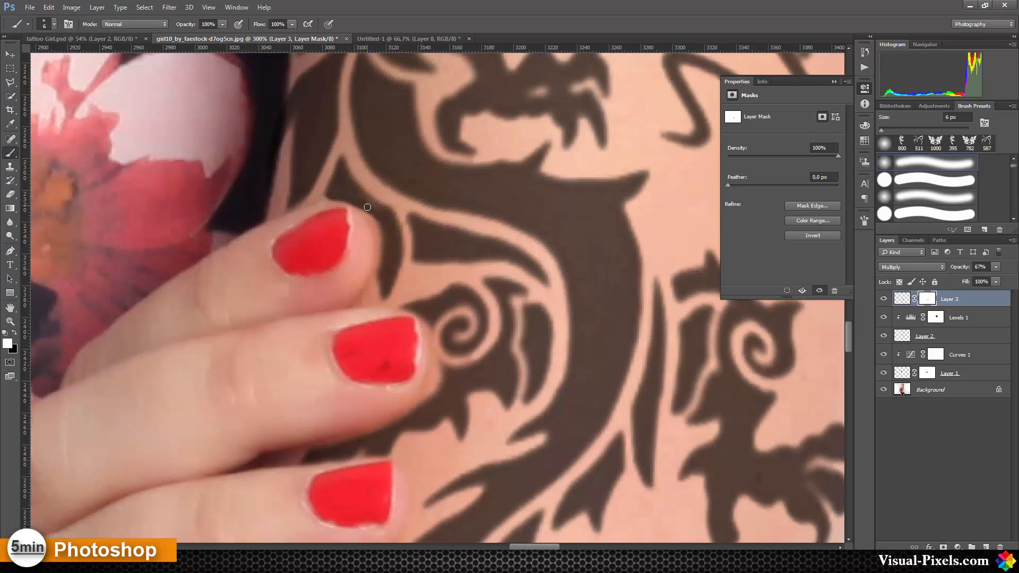
drag(377, 221, 382, 264)
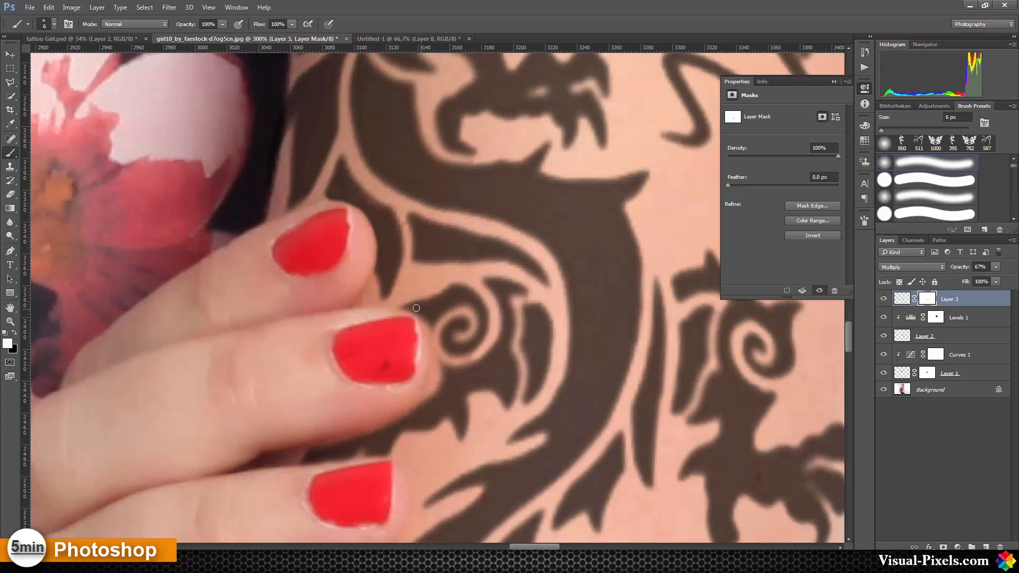
mouse_move(409, 307)
mouse_down()
mouse_move(436, 318)
mouse_move(409, 309)
mouse_move(440, 351)
mouse_move(431, 394)
mouse_move(438, 362)
mouse_move(414, 400)
mouse_move(335, 440)
mouse_up()
key(x)
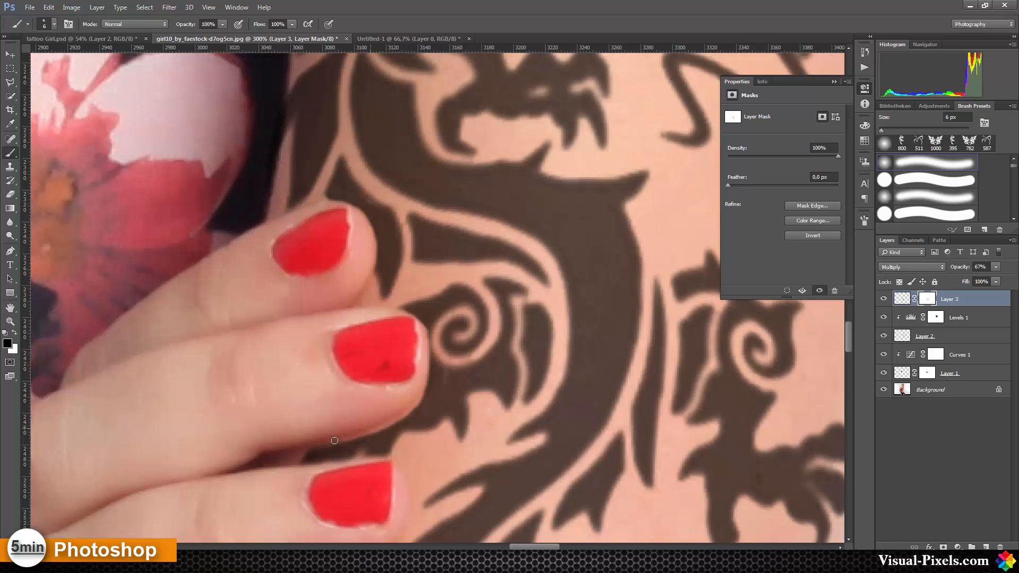
Refine the mask in the gap between the second and third fingers, restoring the tattoo there and clearing the overlap above the third nail.
key(x)
drag(343, 446, 393, 427)
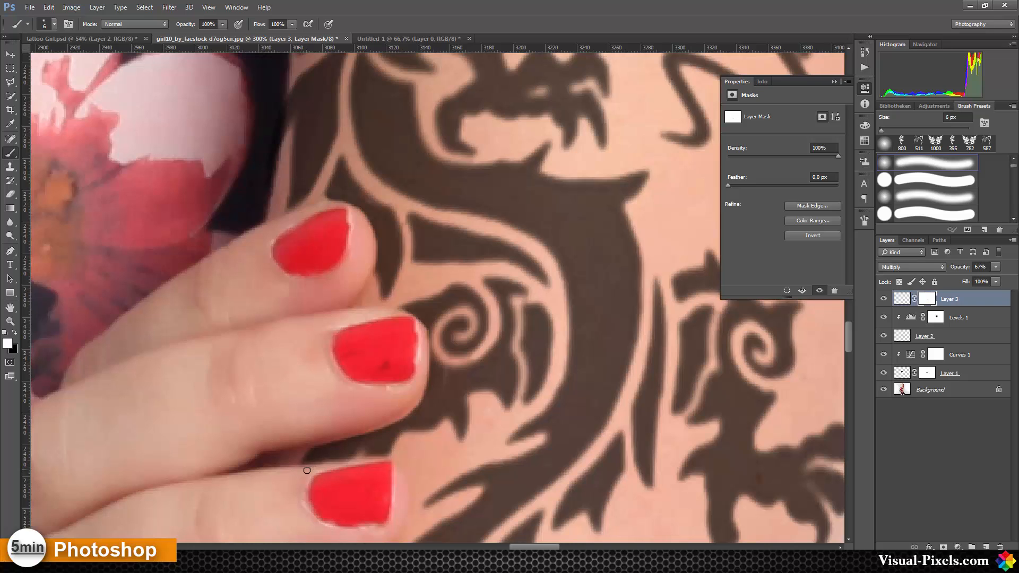
drag(306, 461, 385, 455)
key(alt)
key(x)
drag(330, 470, 357, 467)
Warp the dragon artwork, pulling its outer side slightly inward near the lower claw to fit the arm's outline, and apply the warp.
drag(665, 357, 523, 336)
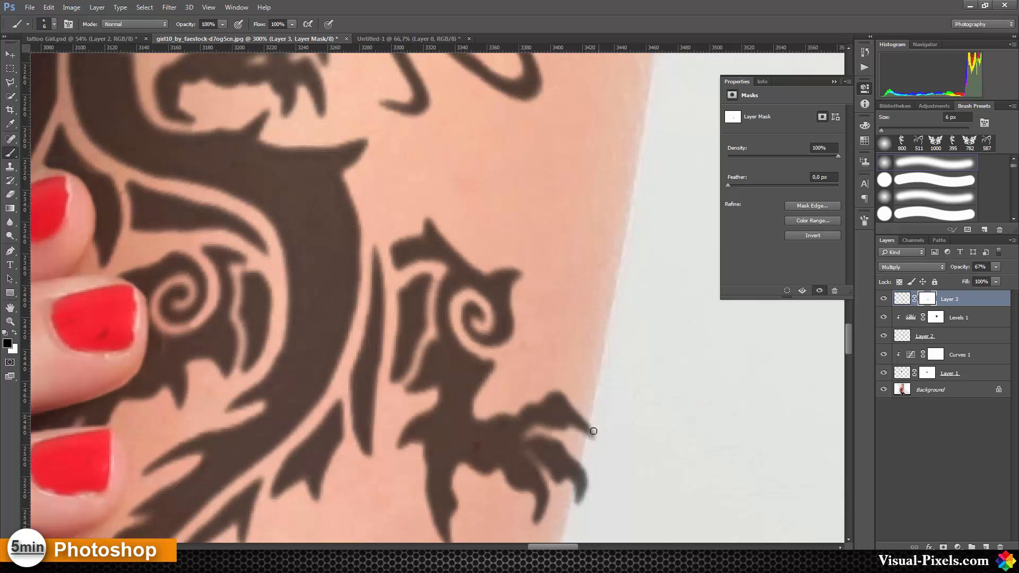
drag(562, 271, 489, 432)
drag(490, 383, 531, 321)
drag(454, 350, 590, 331)
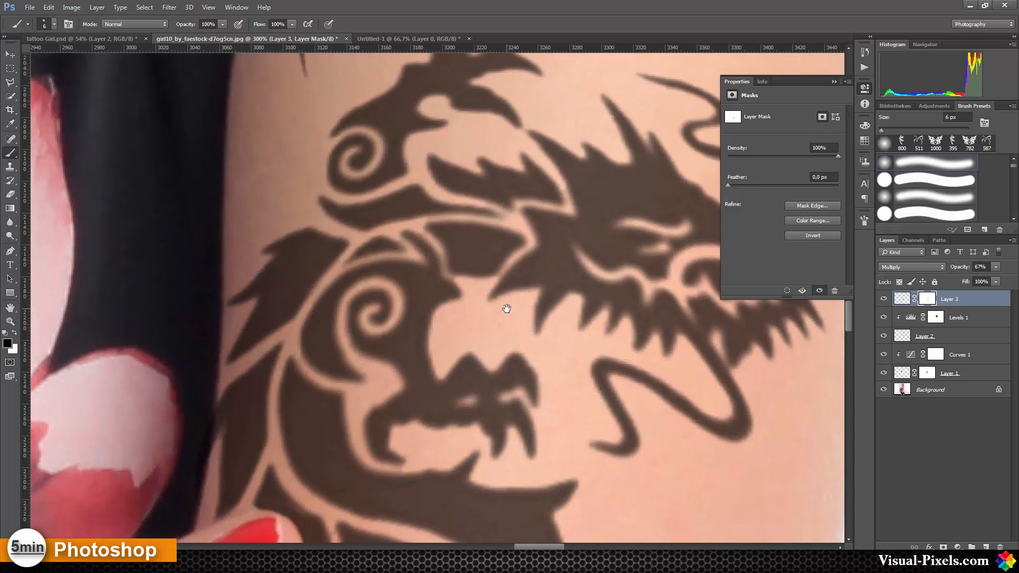
click(902, 299)
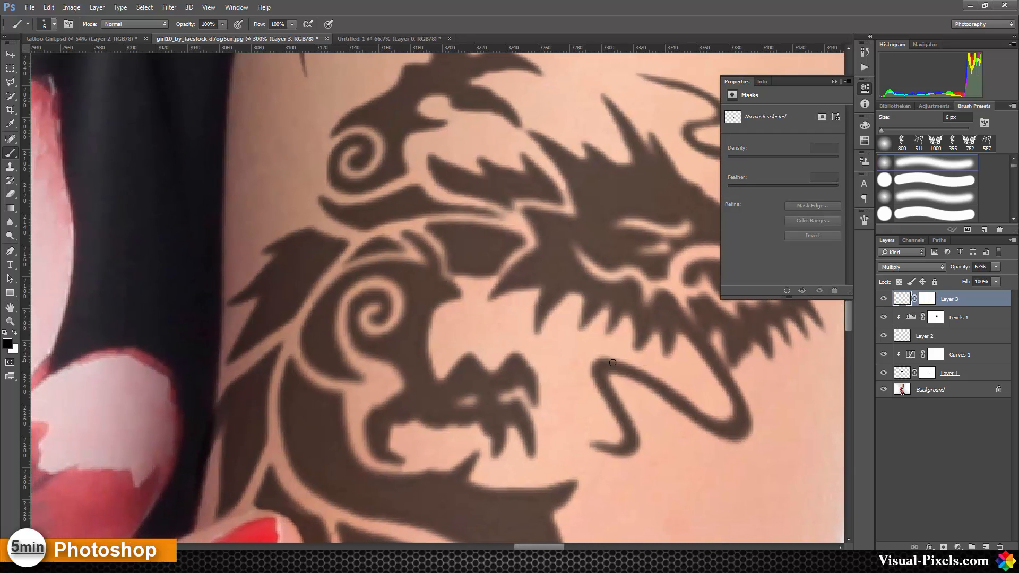
scroll(606, 352, down, 4)
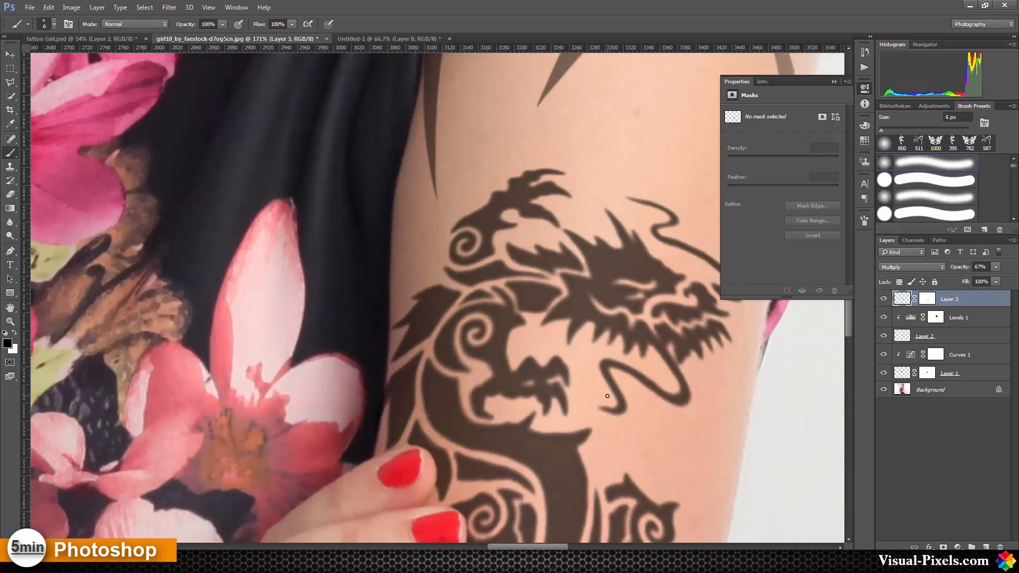
drag(609, 360, 596, 244)
drag(595, 402, 584, 306)
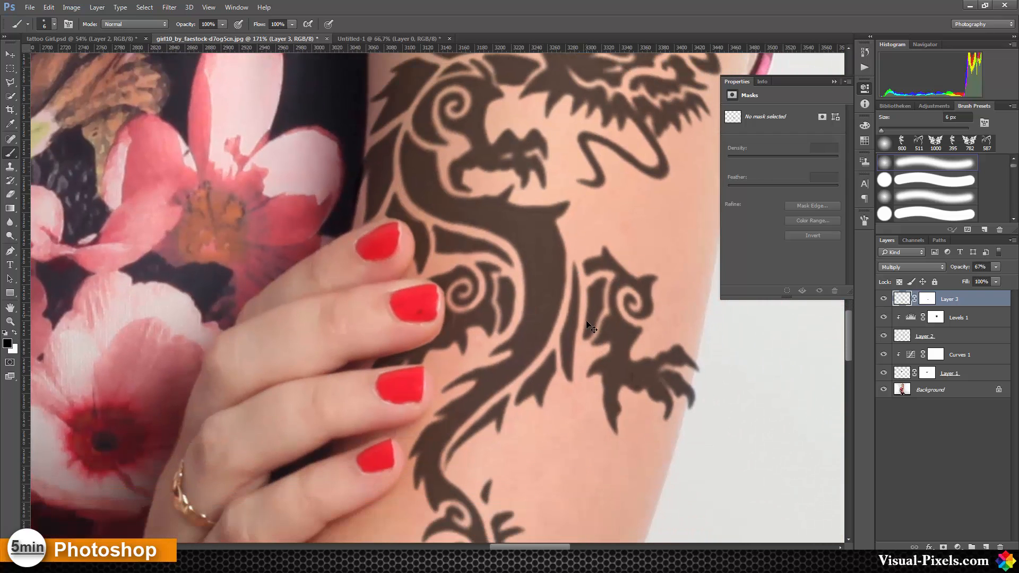
key(ctrl+t)
right_click(590, 327)
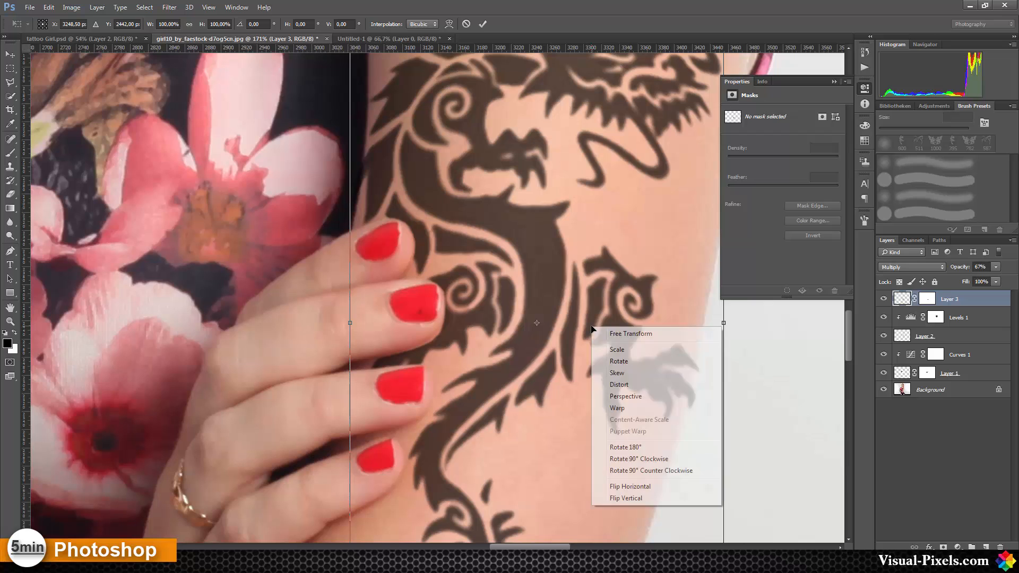
click(648, 408)
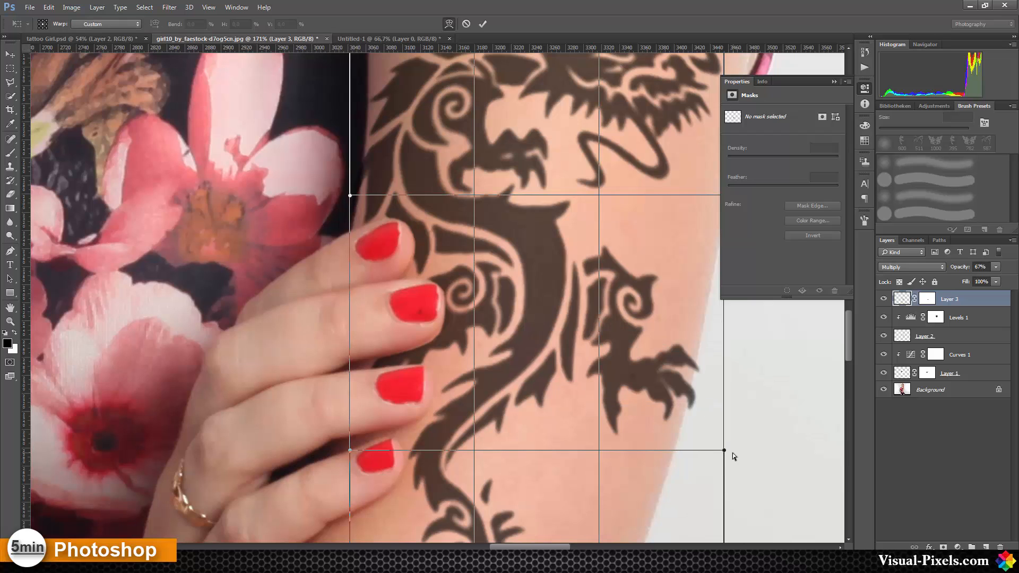
drag(723, 451, 699, 464)
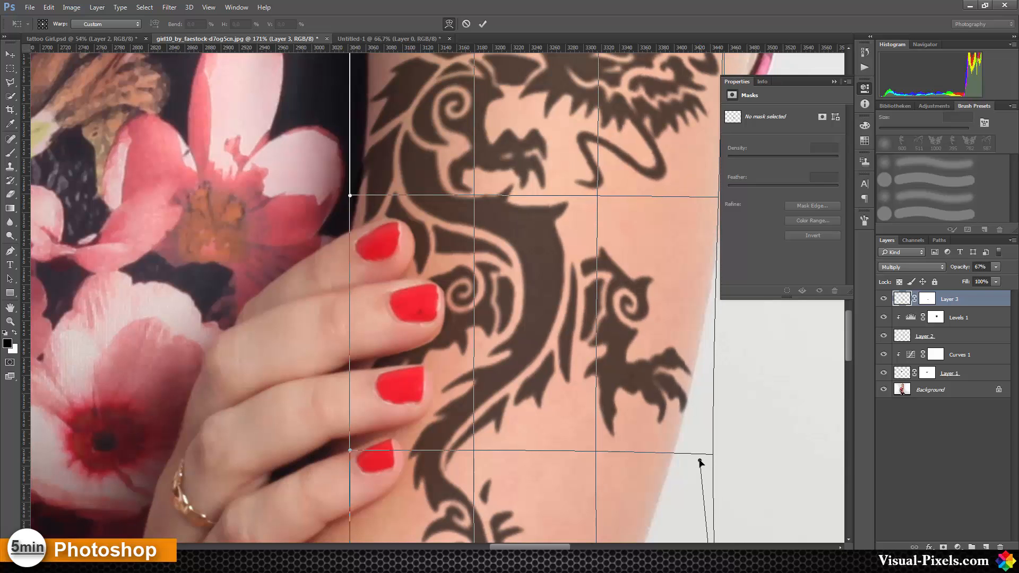
drag(666, 230, 606, 465)
drag(620, 320, 620, 317)
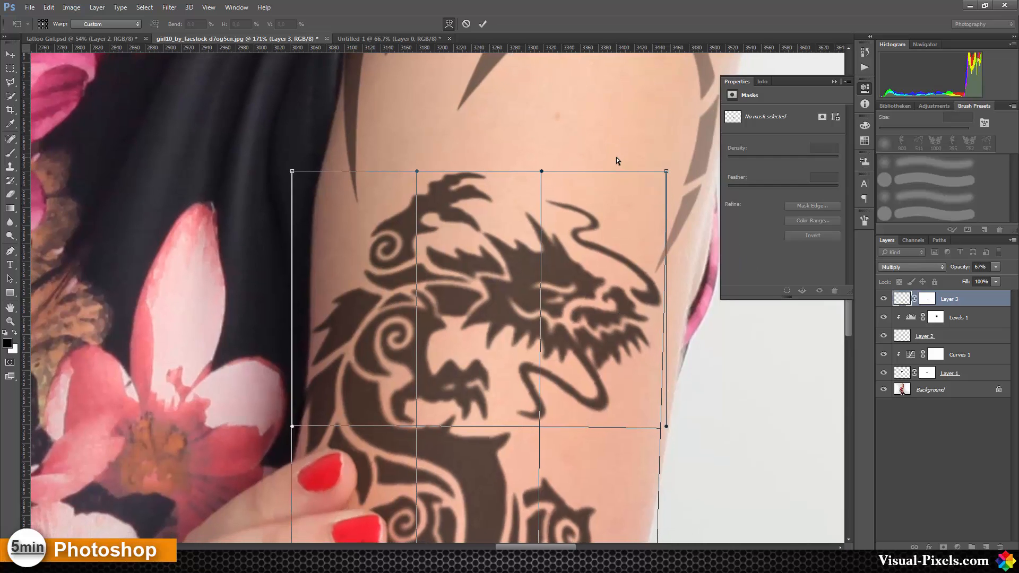
key(b)
key(Return)
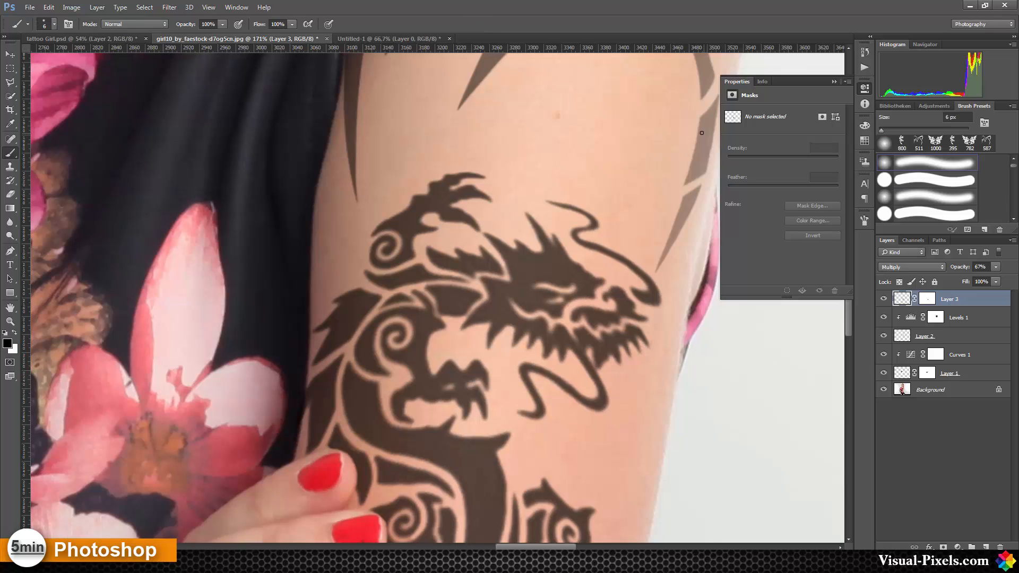
Add a Levels adjustment clipped to the dragon layer and raise its black output level to 71.
scroll(613, 380, down, 5)
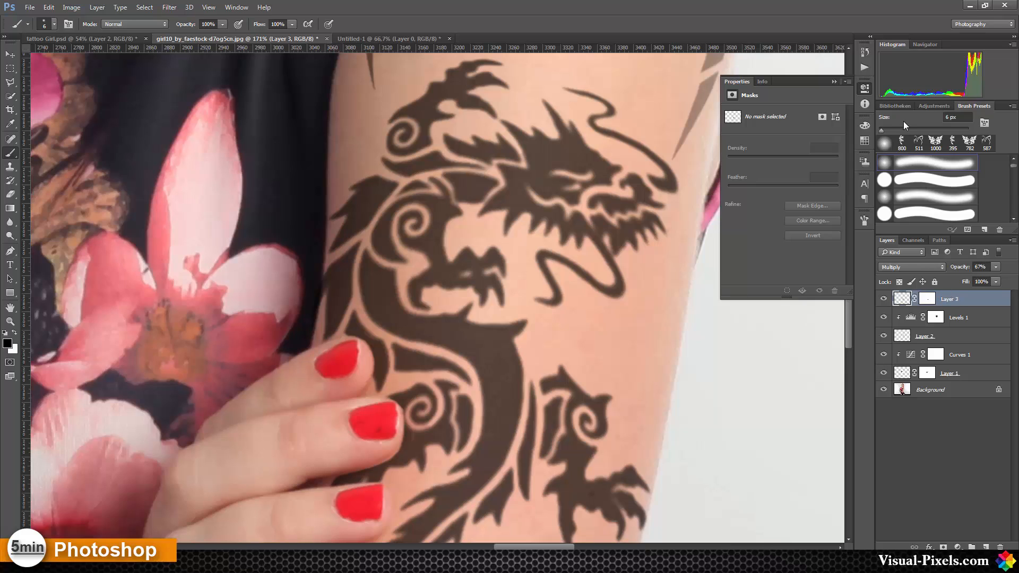
click(925, 106)
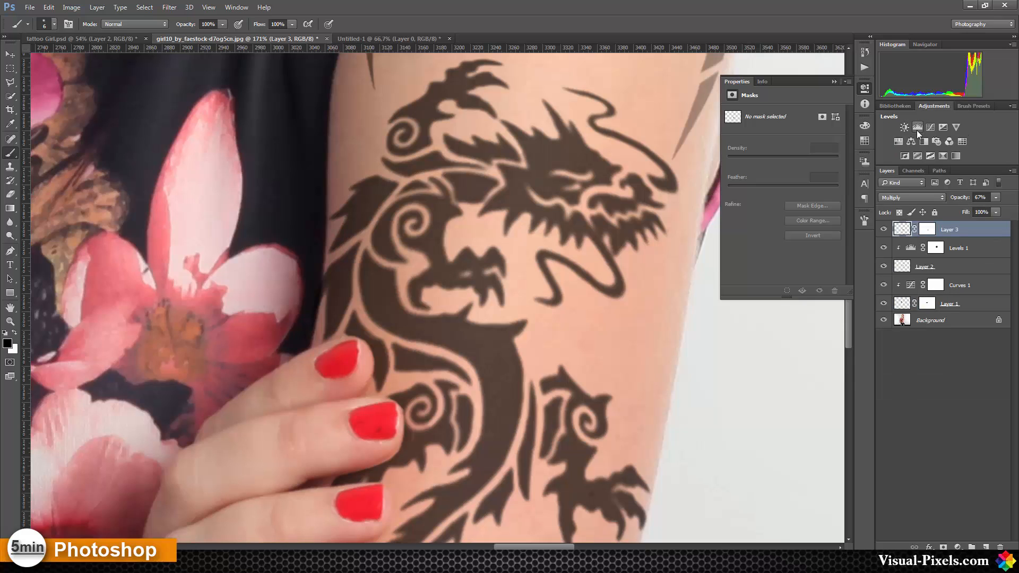
alt+click(917, 128)
click(487, 195)
click(601, 179)
drag(741, 221, 762, 218)
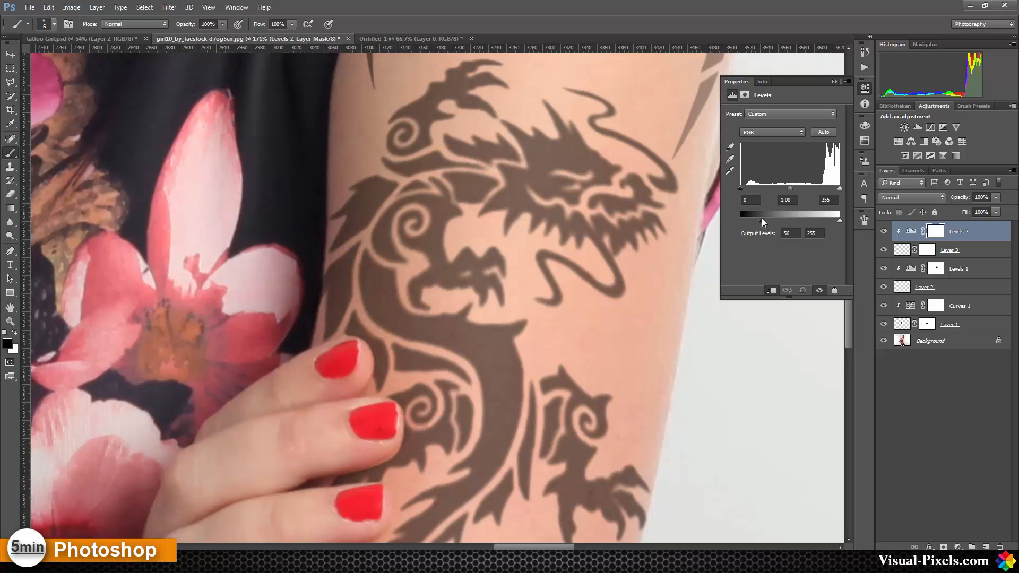
drag(763, 222, 771, 222)
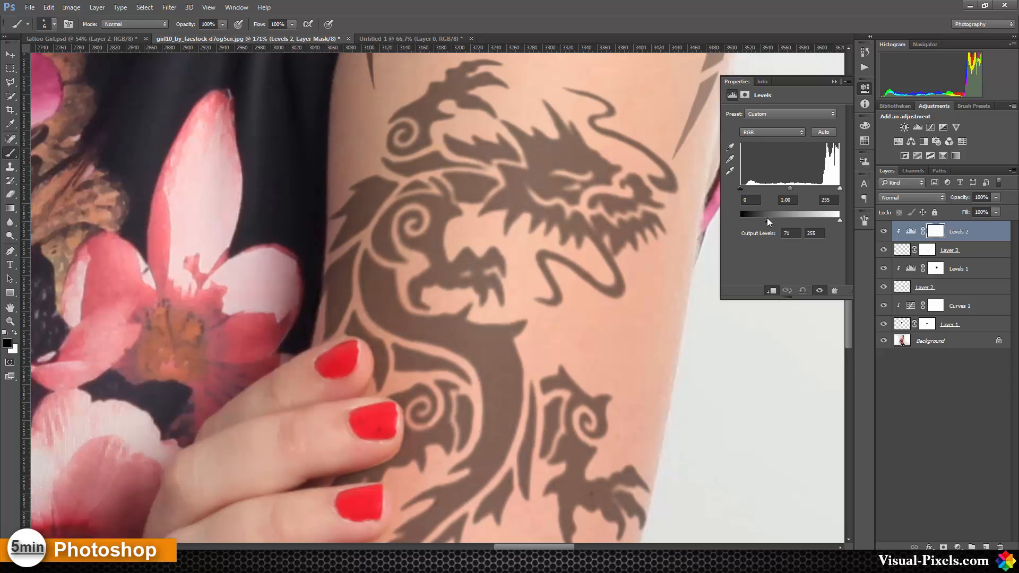
Paint black on the new Levels mask with a 250 px soft brush along the arm's shaded side beside the dress and fingers.
click(936, 232)
key(bracketright)
key(bracketright)
key(bracketright)
key(bracketright)
key(bracketright)
key(bracketright)
key(bracketright)
key(bracketright)
key(bracketright)
key(bracketright)
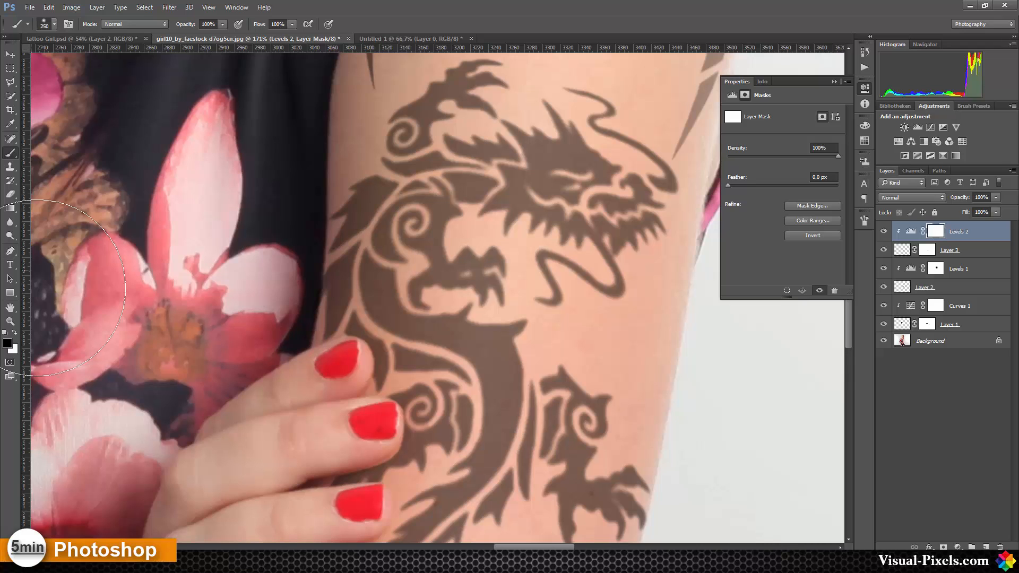
mouse_move(330, 239)
mouse_down()
mouse_move(381, 249)
mouse_move(389, 330)
mouse_move(428, 315)
mouse_move(416, 393)
mouse_move(350, 450)
mouse_up()
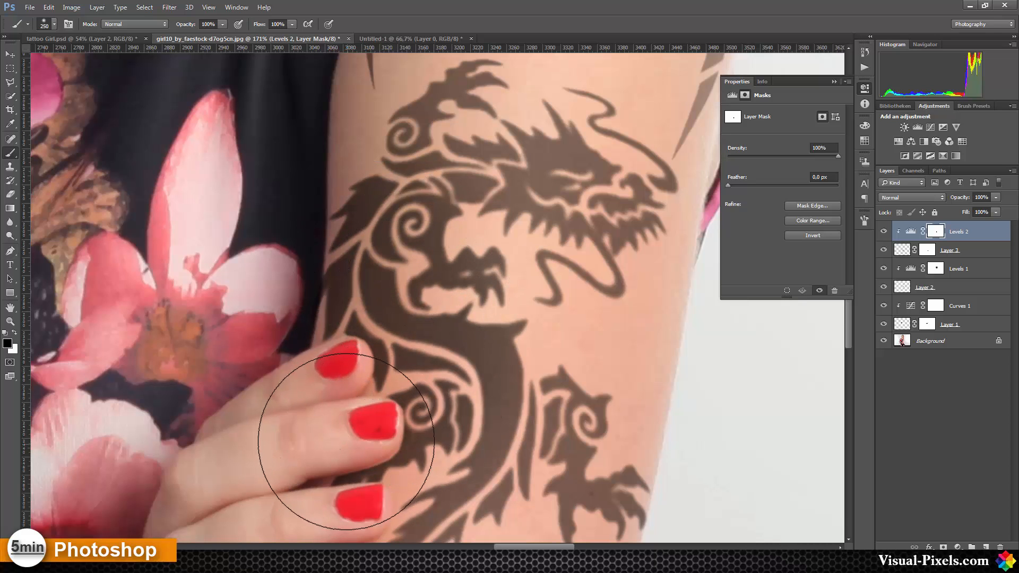
drag(436, 342, 396, 393)
Lower the brush opacity to 54% and paint the Levels mask over the dragon's middle to soften the tonal transition down the arm.
click(223, 25)
click(198, 36)
mouse_move(391, 222)
mouse_down()
mouse_move(402, 252)
mouse_move(422, 240)
mouse_move(415, 266)
mouse_move(452, 213)
mouse_move(391, 306)
mouse_move(401, 293)
mouse_move(451, 282)
mouse_up()
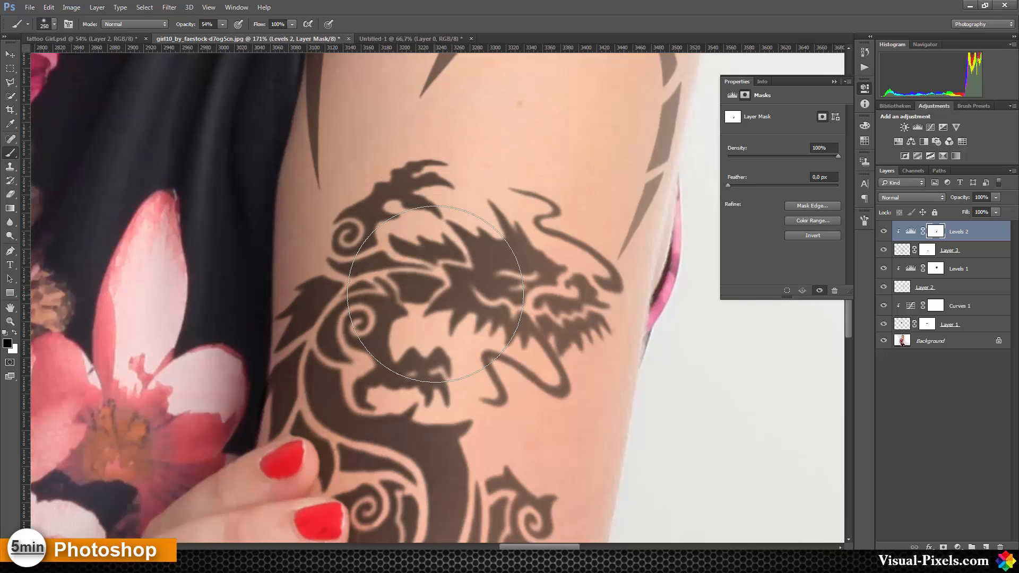
drag(428, 346, 463, 229)
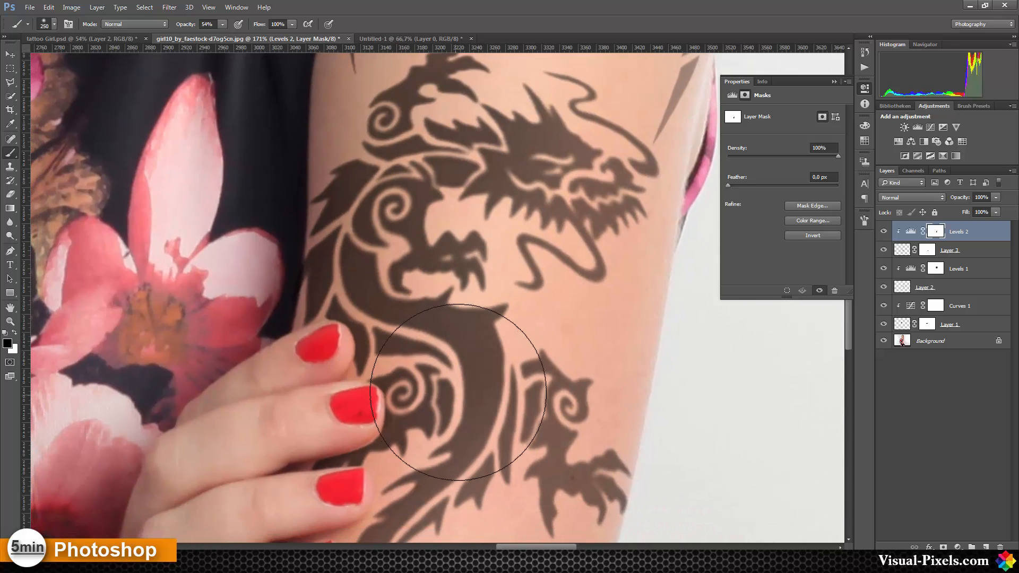
drag(442, 472, 489, 336)
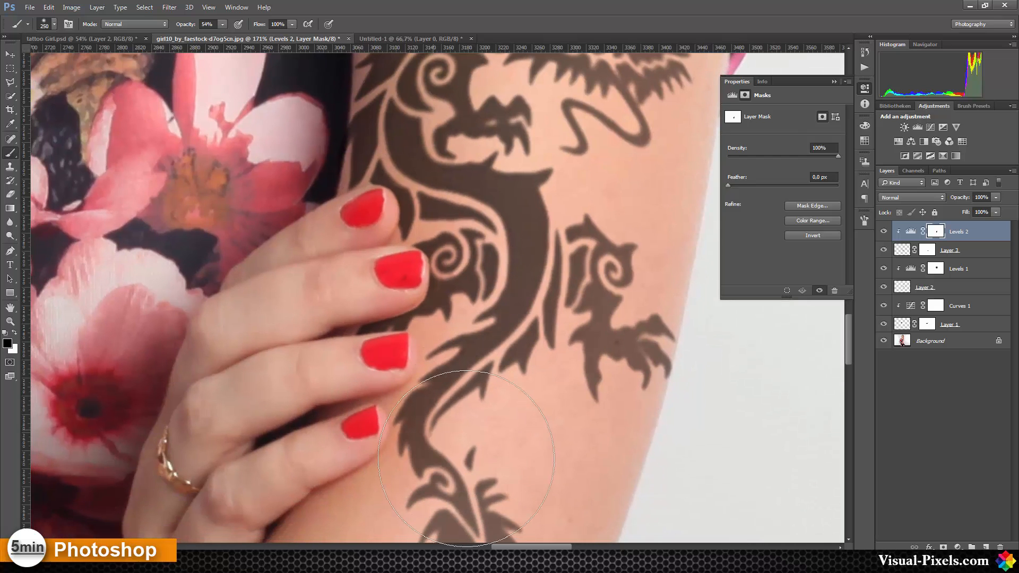
drag(451, 427, 491, 296)
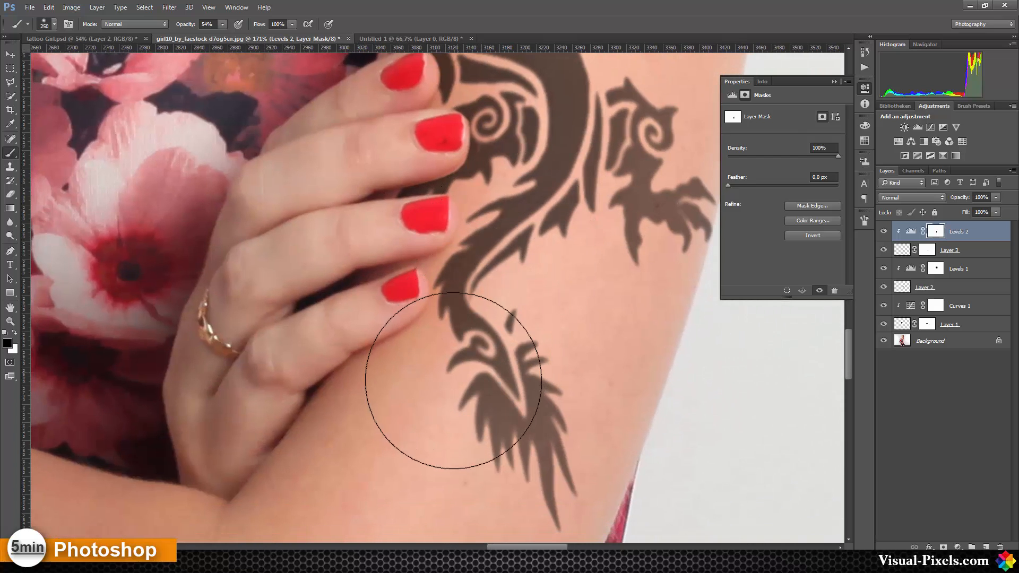
drag(526, 189, 398, 412)
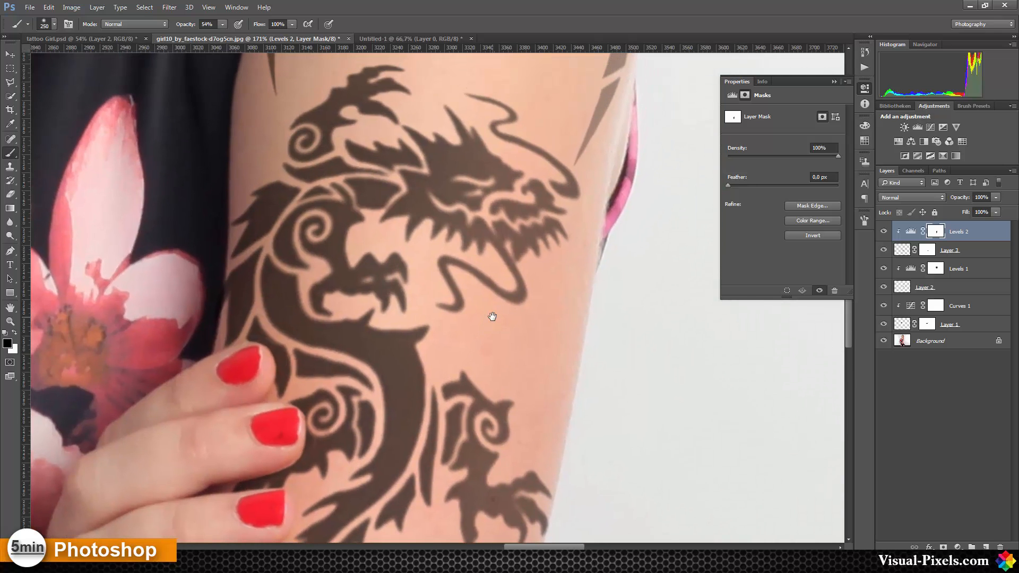
Add a new empty layer above the dragon's Levels adjustment.
scroll(380, 324, down, 5)
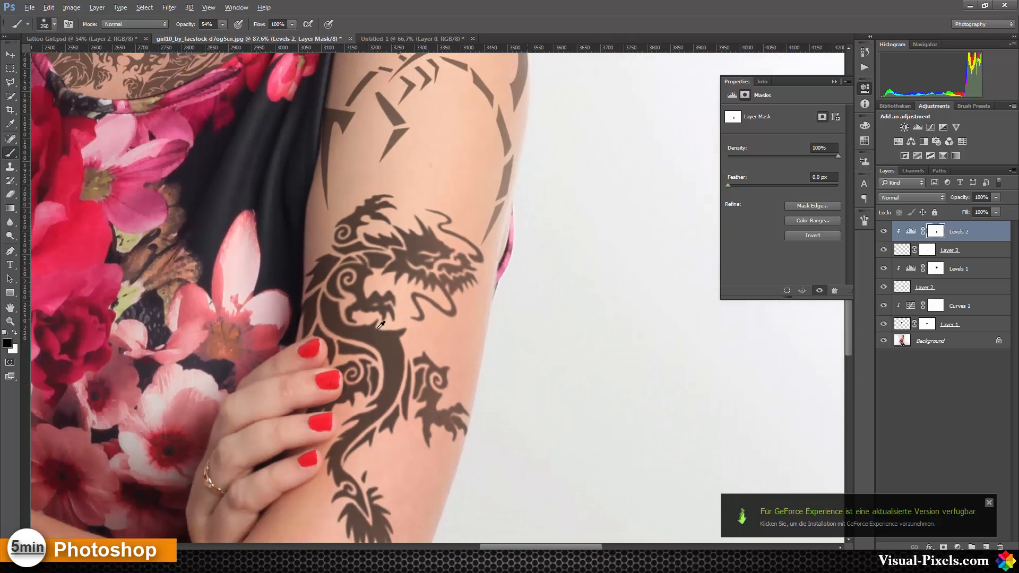
scroll(381, 325, down, 5)
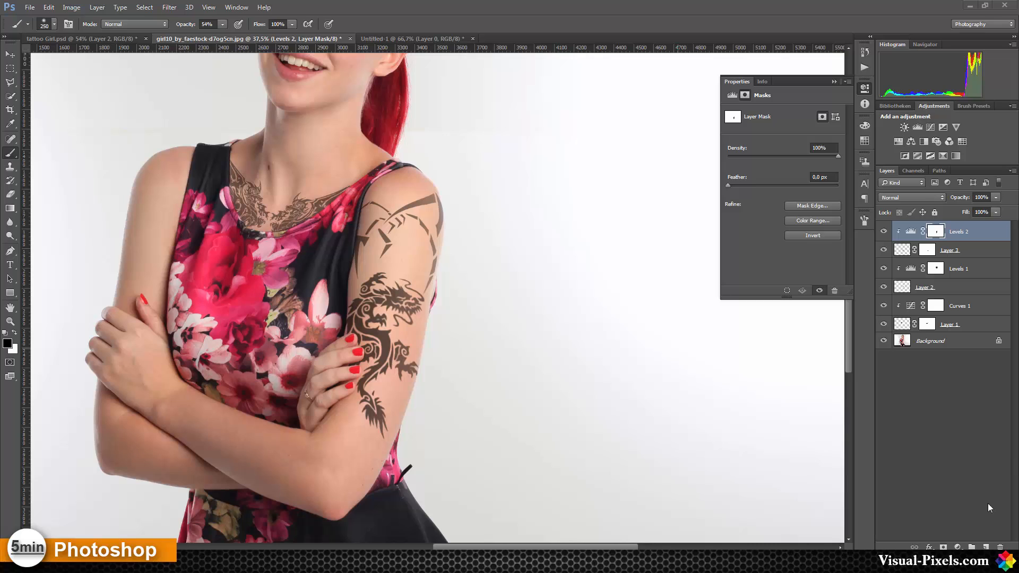
click(985, 547)
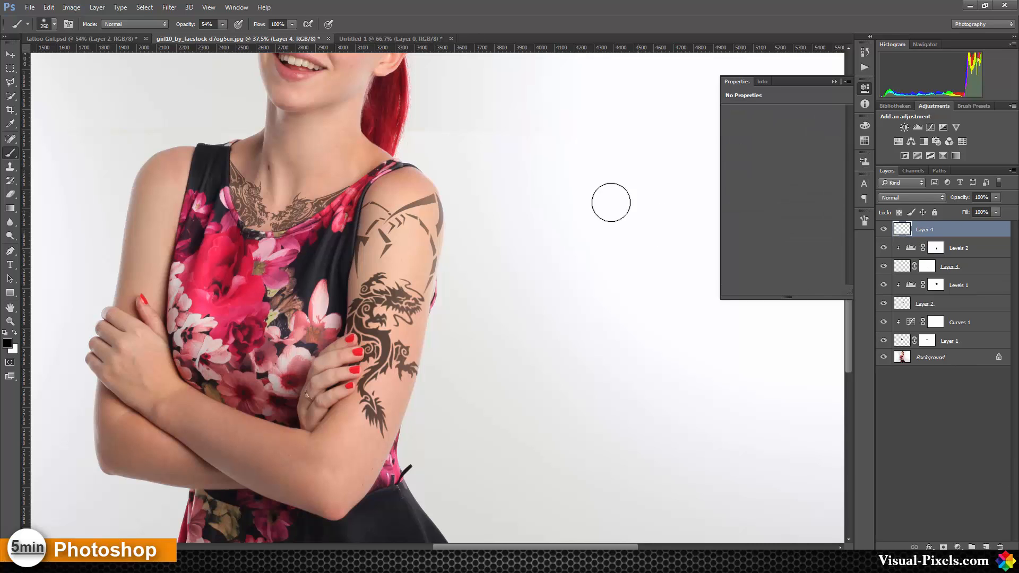
Examine the coloring layer in the finished tattoo Girl.psd, viewing it in isolation, and return to the working photo.
click(93, 38)
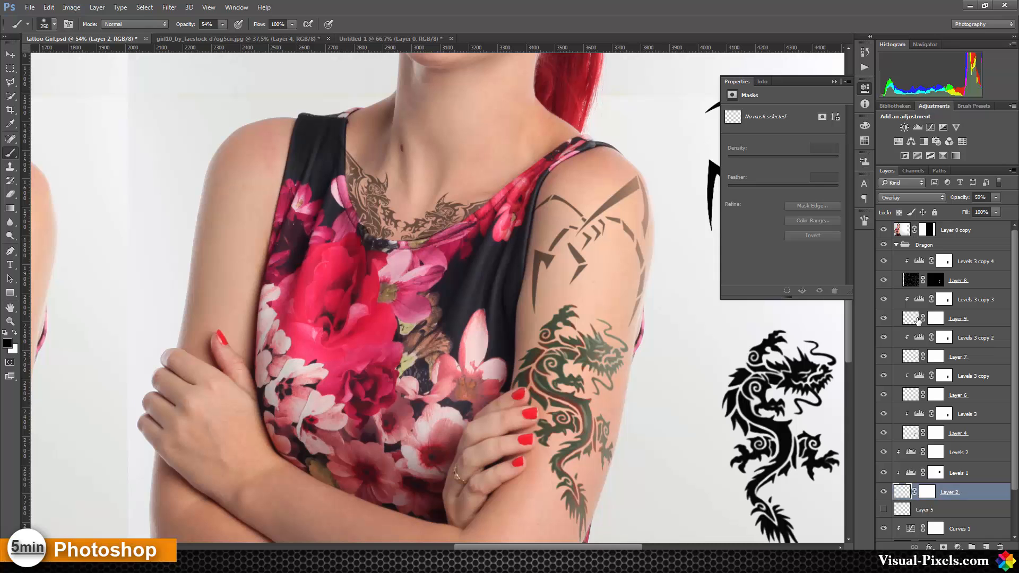
click(918, 320)
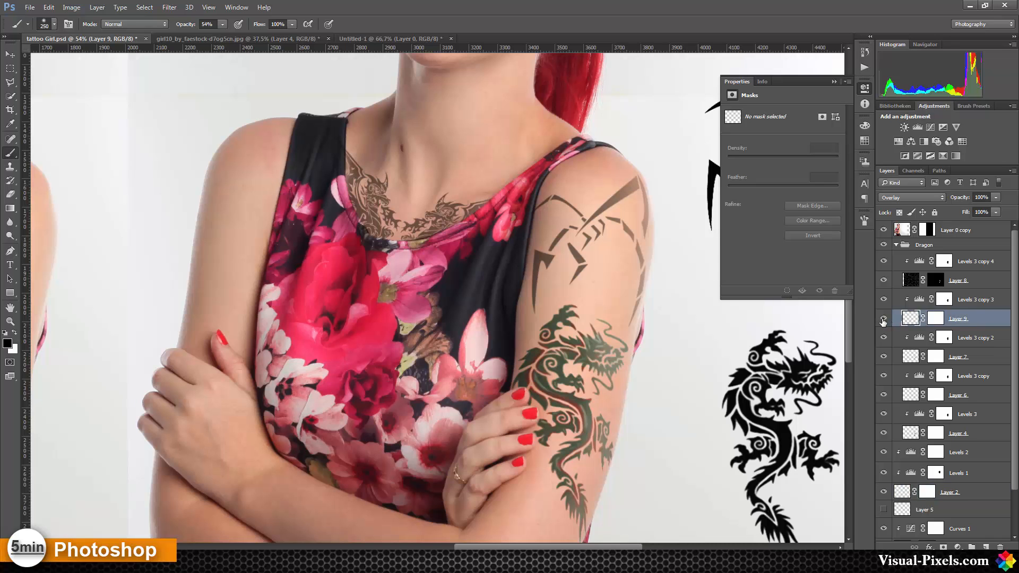
alt+click(883, 319)
alt+click(883, 319)
click(270, 37)
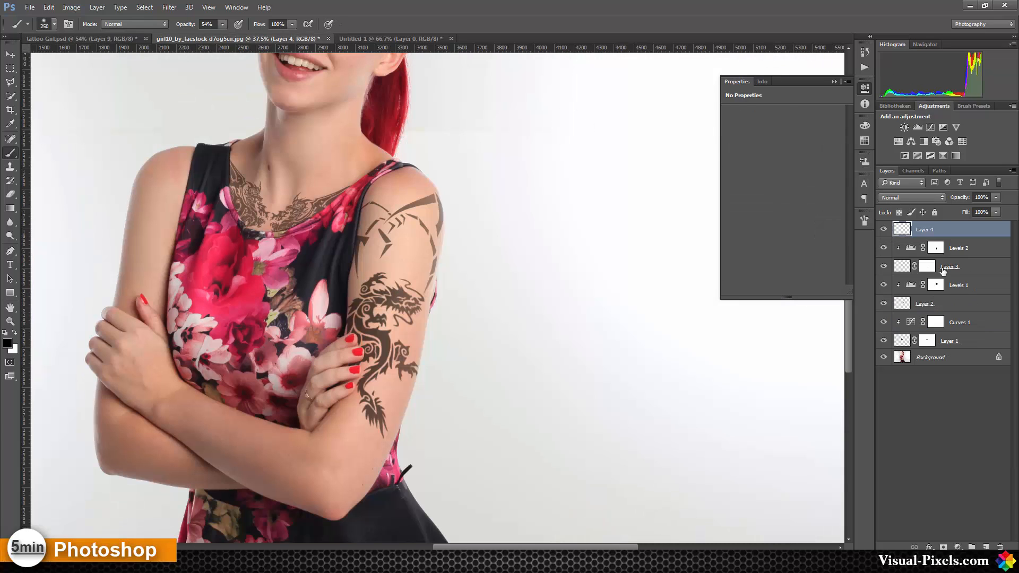
Set the new layer's blend mode to Overlay and the brush to 50% opacity with pen pressure controlling opacity.
click(912, 198)
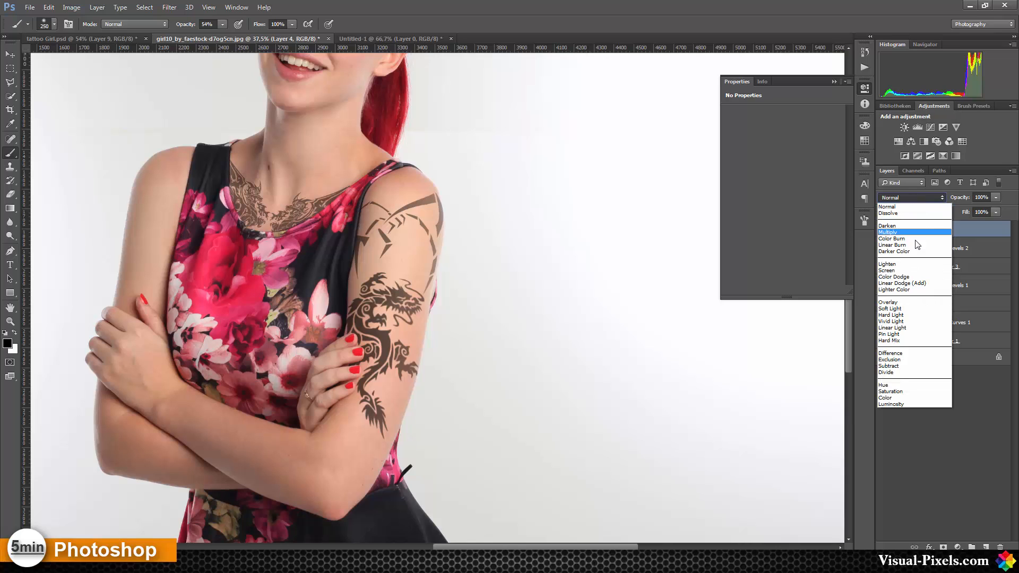
click(914, 304)
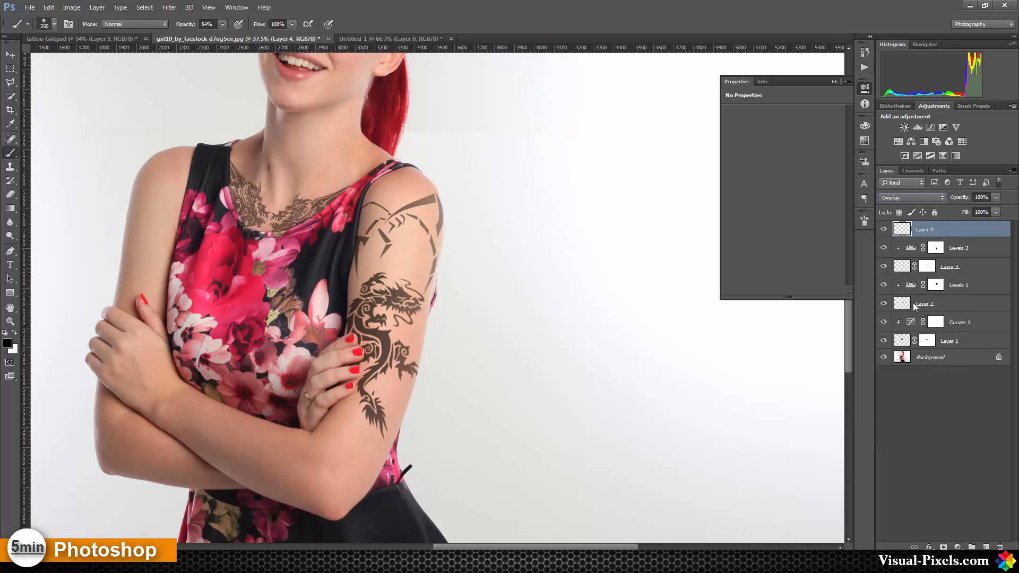
click(238, 25)
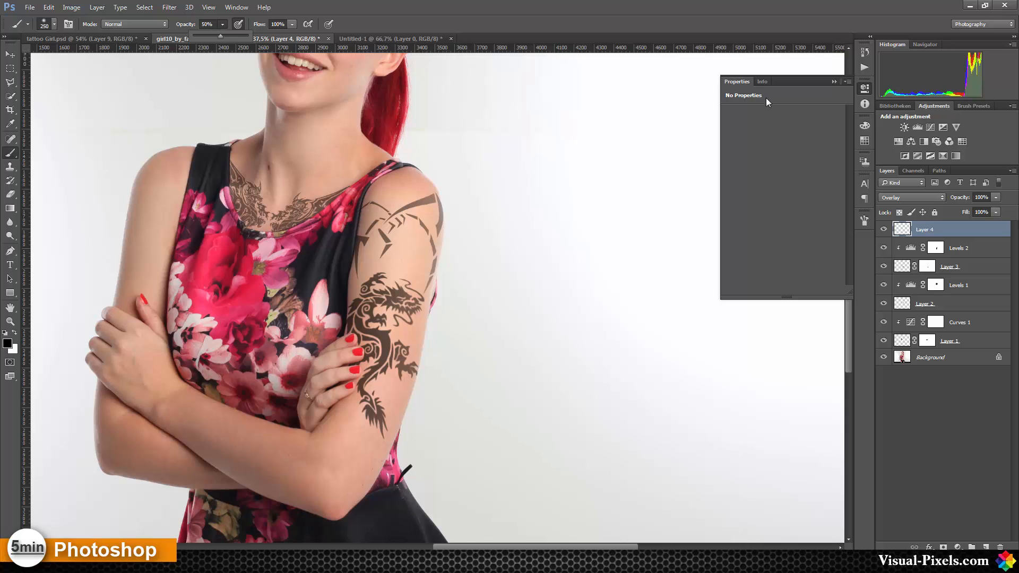
Choose a green swatch as the foreground color and load the dragon layer's outline as a selection.
click(863, 125)
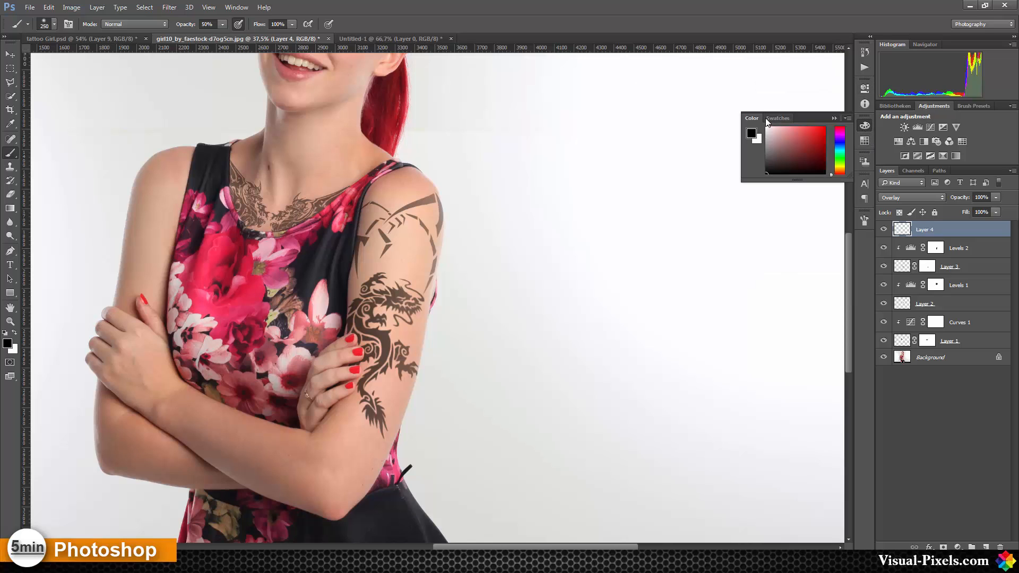
click(781, 119)
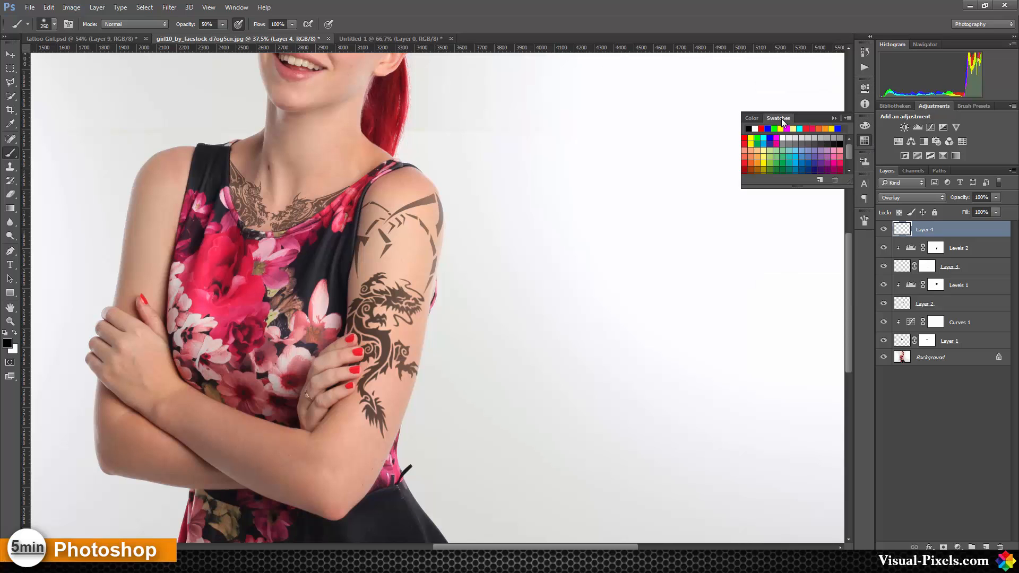
click(778, 163)
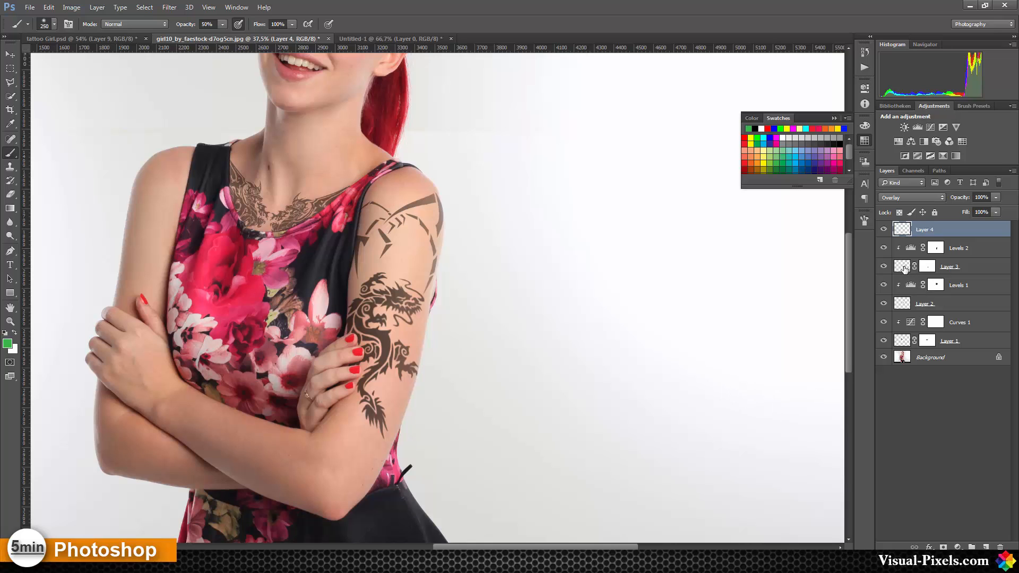
ctrl+click(904, 267)
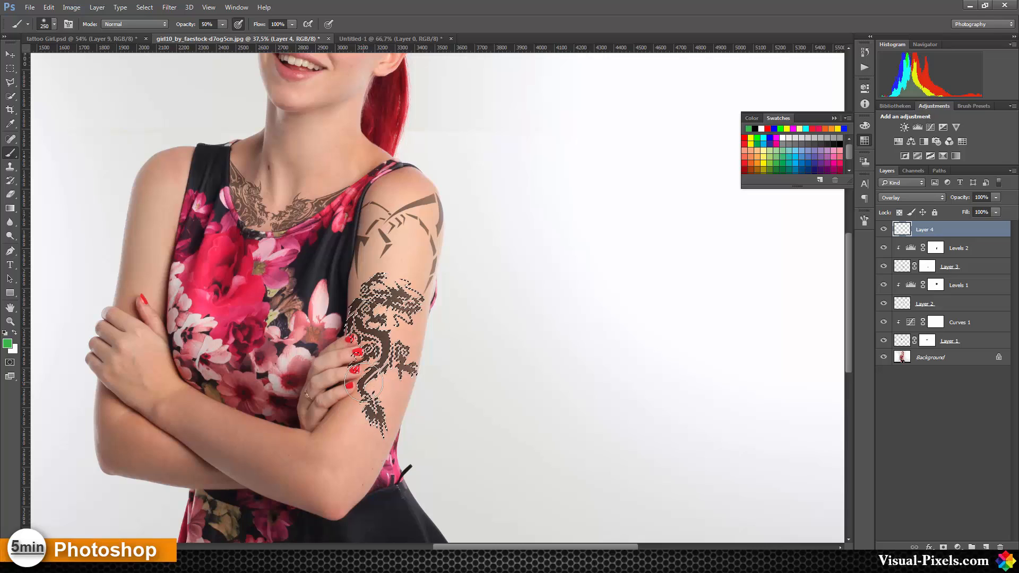
Paint green over the dragon's head, claws and upper body inside the selection, reducing the brush size to 50 px.
scroll(371, 383, up, 8)
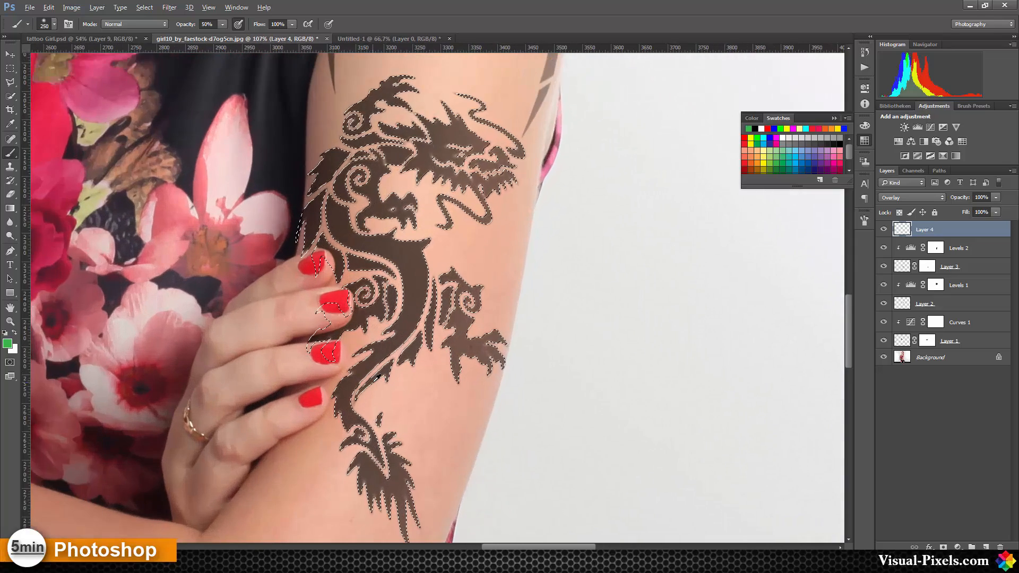
scroll(378, 372, up, 1)
drag(389, 270, 456, 365)
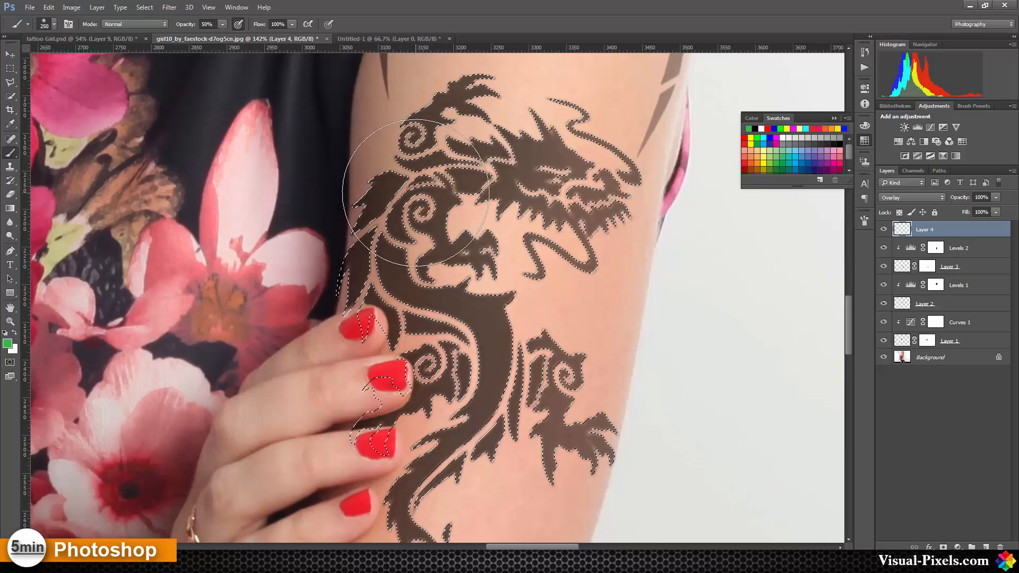
key(bracketleft)
key(bracketleft)
key(bracketleft)
key(bracketleft)
key(bracketleft)
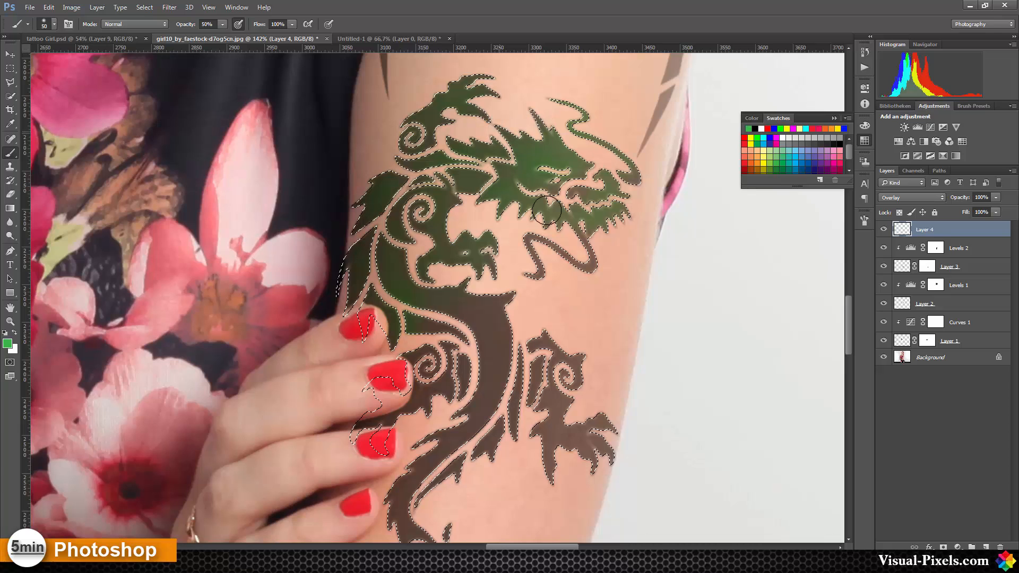
Paint the rest of the dragon's body, lower claws and tail green, reducing the brush to 10 px.
mouse_move(524, 324)
mouse_down()
mouse_move(493, 300)
mouse_move(516, 326)
mouse_move(482, 377)
mouse_move(477, 436)
mouse_move(477, 417)
mouse_move(446, 434)
mouse_move(427, 472)
mouse_move(489, 405)
mouse_move(428, 411)
mouse_move(464, 369)
mouse_move(444, 386)
mouse_move(446, 340)
mouse_move(457, 372)
mouse_move(418, 348)
mouse_move(442, 369)
mouse_move(424, 345)
mouse_move(444, 391)
mouse_move(425, 421)
mouse_up()
mouse_move(445, 457)
mouse_down()
mouse_move(474, 335)
mouse_move(448, 427)
mouse_move(498, 458)
mouse_move(521, 515)
mouse_move(489, 424)
mouse_up()
drag(476, 466, 482, 478)
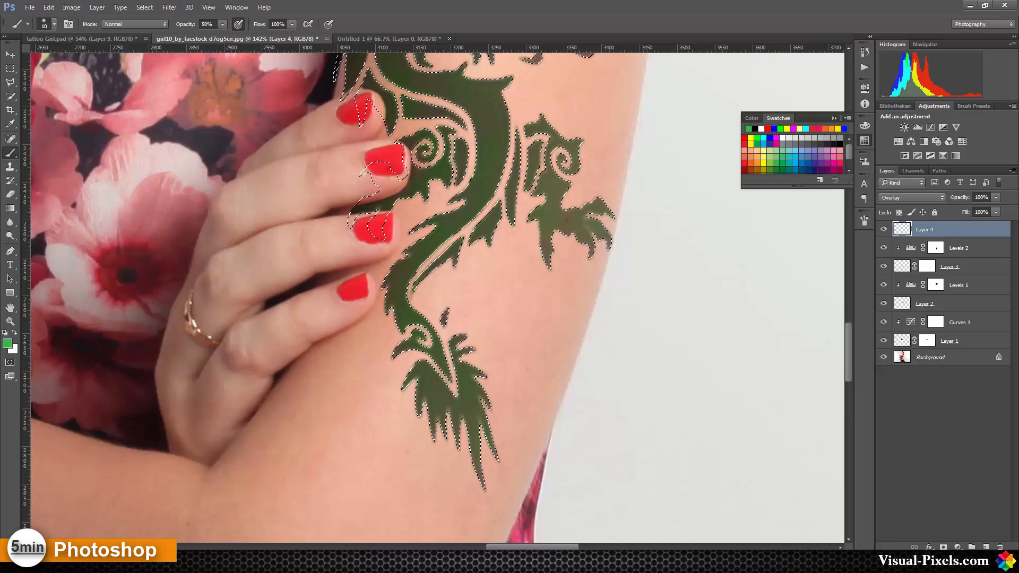
Paint red along the dragon's edges, claw tips, teeth and tongue with the 10 px brush.
click(744, 163)
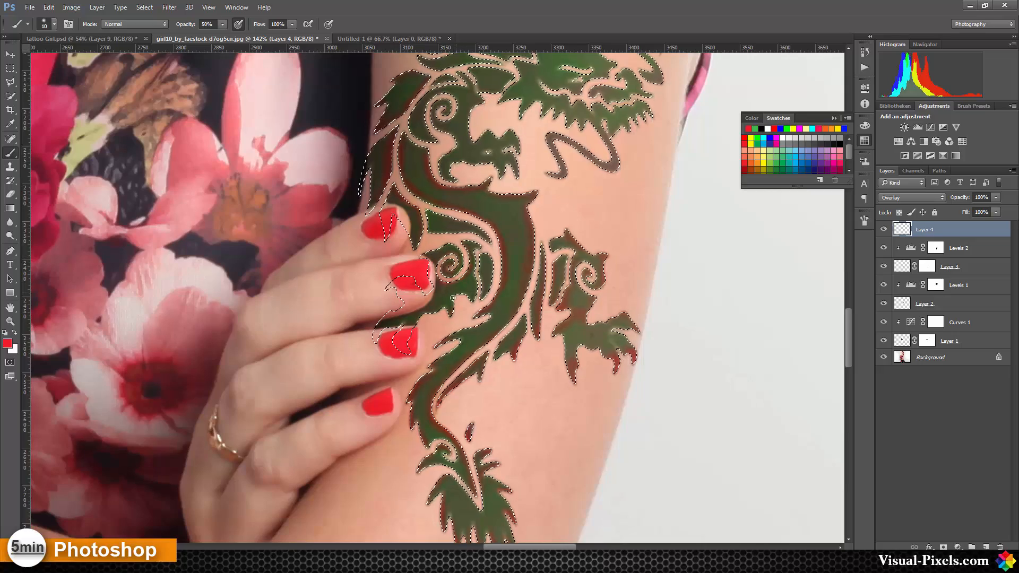
scroll(610, 215, up, 3)
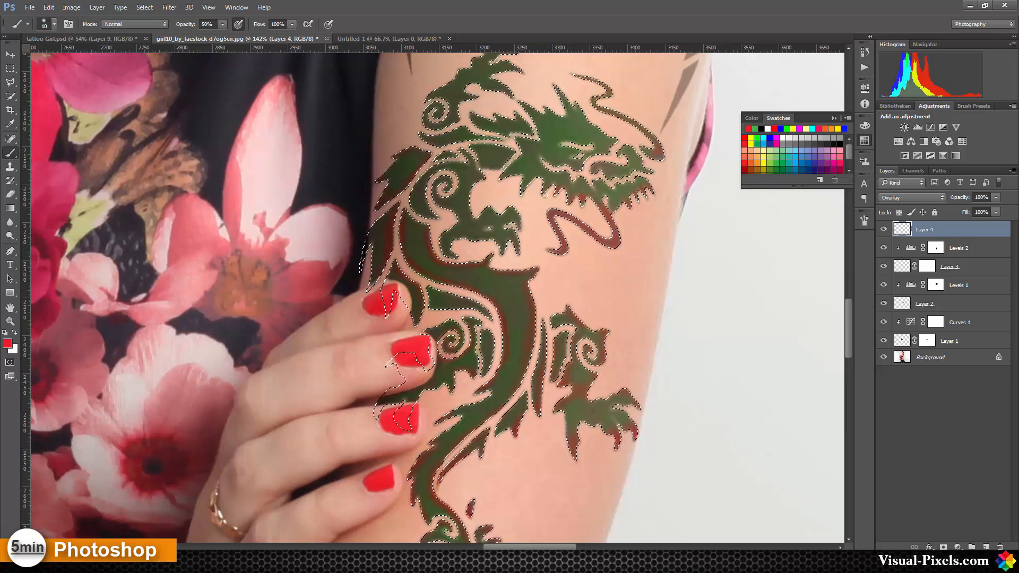
mouse_move(539, 140)
mouse_down()
mouse_move(523, 105)
mouse_move(555, 87)
mouse_move(552, 130)
mouse_move(519, 110)
mouse_up()
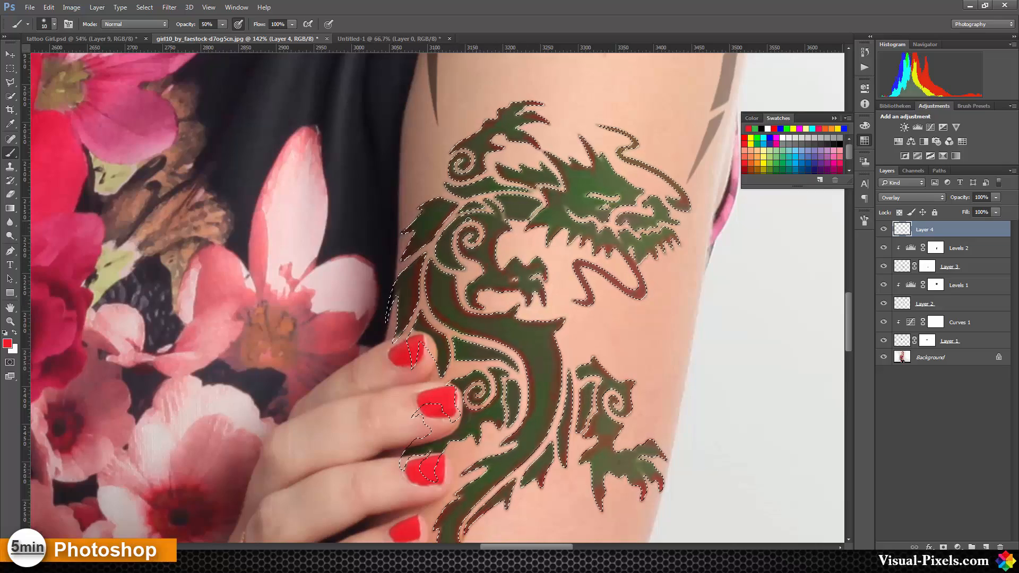
Add a new layer and paint soft white highlights along the dragon's body, head, claws and tail.
click(783, 138)
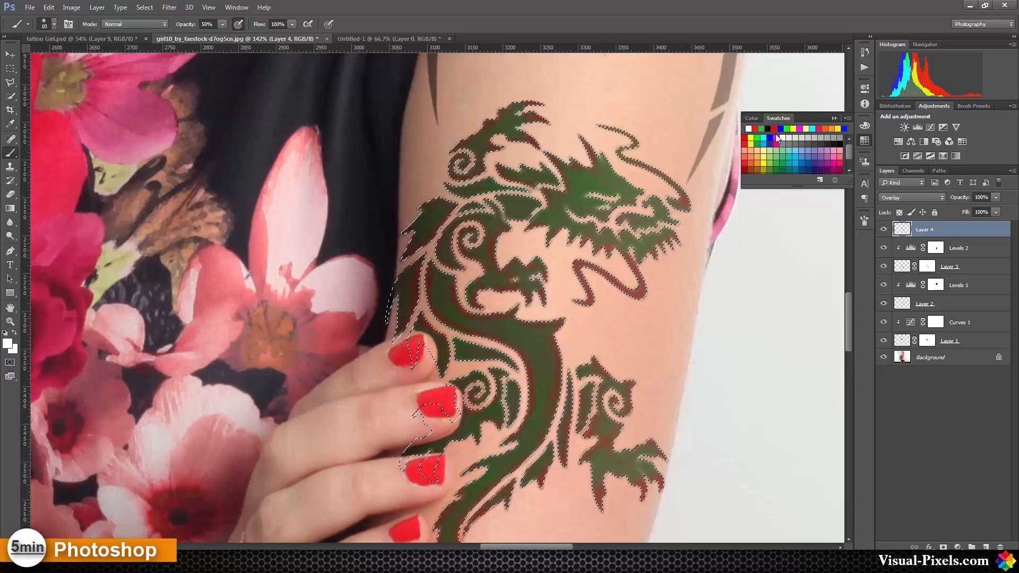
key(ctrl+alt+shift+n)
drag(527, 342, 540, 388)
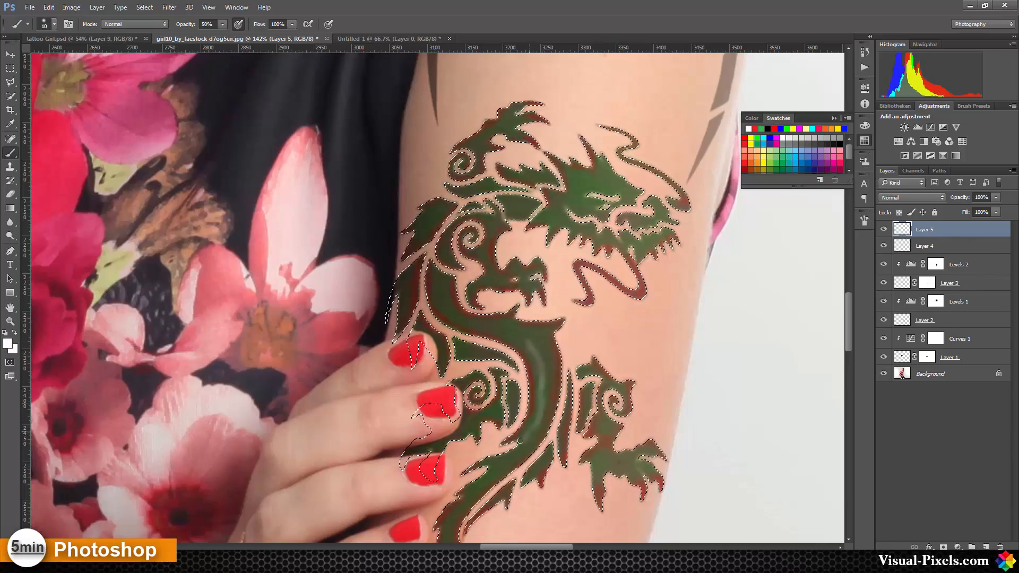
scroll(595, 403, down, 3)
mouse_move(625, 385)
mouse_down()
mouse_move(634, 397)
mouse_move(667, 284)
mouse_up()
drag(489, 318, 494, 370)
drag(552, 437, 560, 457)
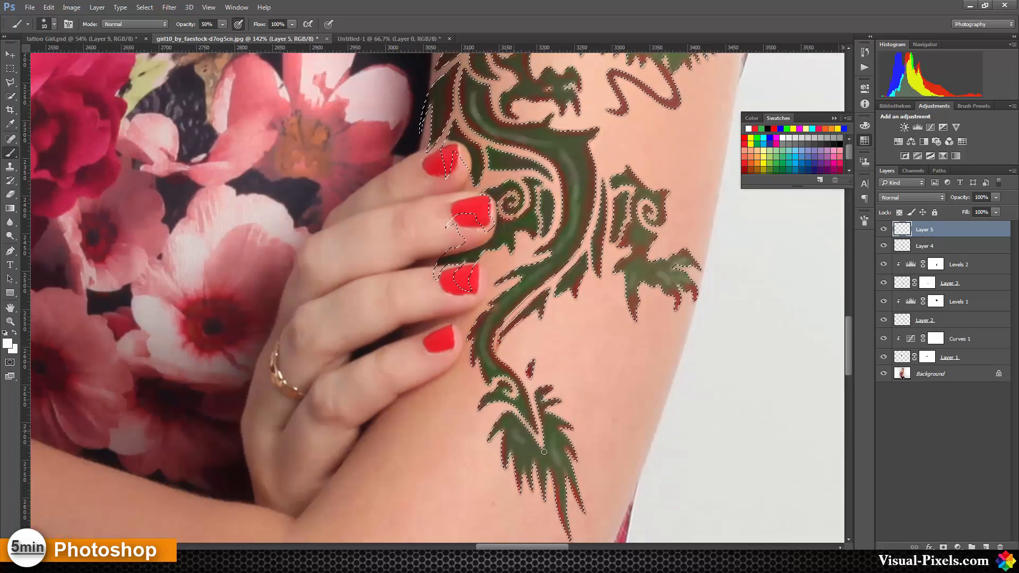
scroll(622, 132, up, 3)
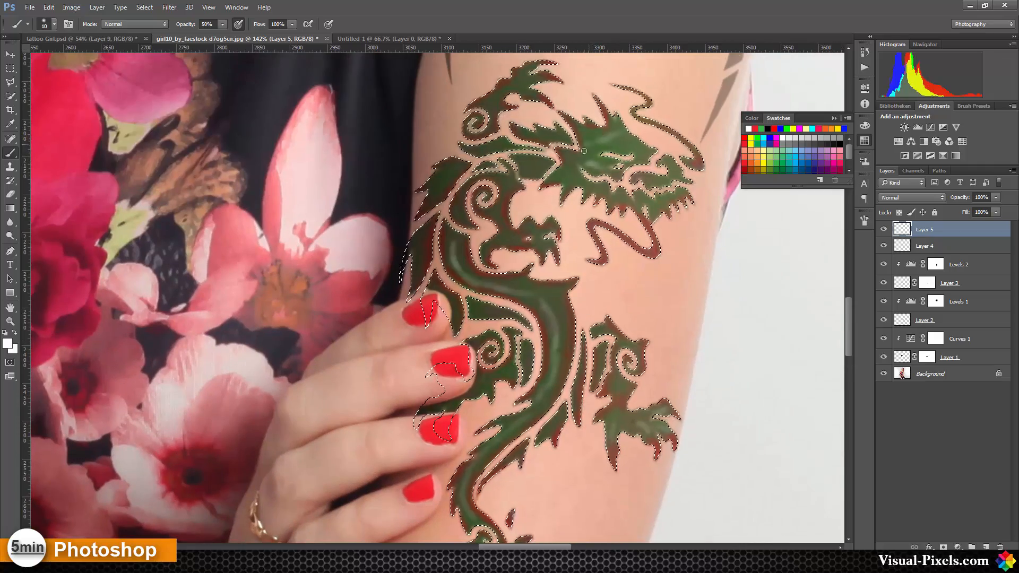
Deselect the dragon outline and compare the whole photo with and without all the tattoo layers.
key(ctrl+d)
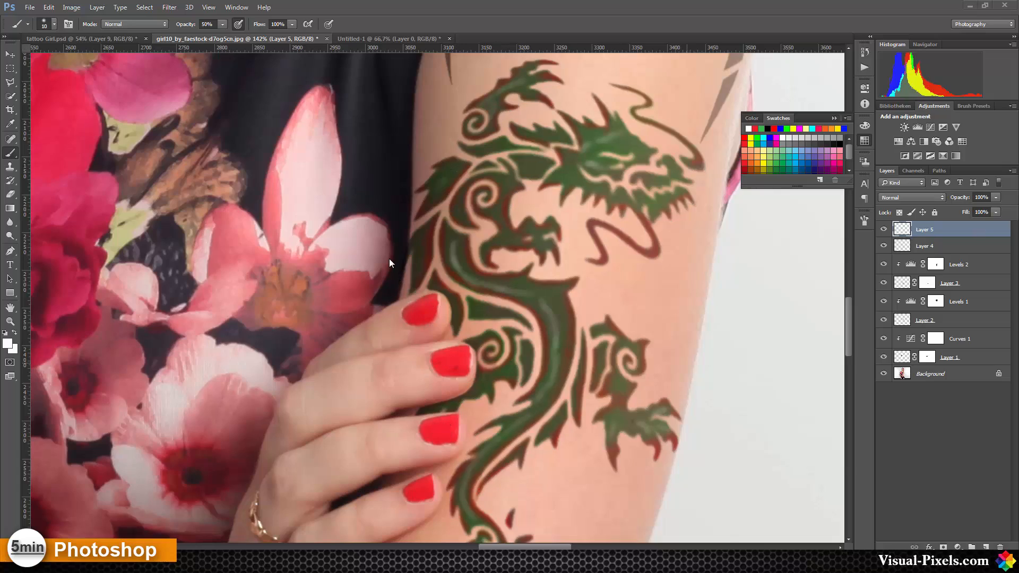
key(ctrl+shift+d)
scroll(500, 173, down, 3)
scroll(500, 173, down, 4)
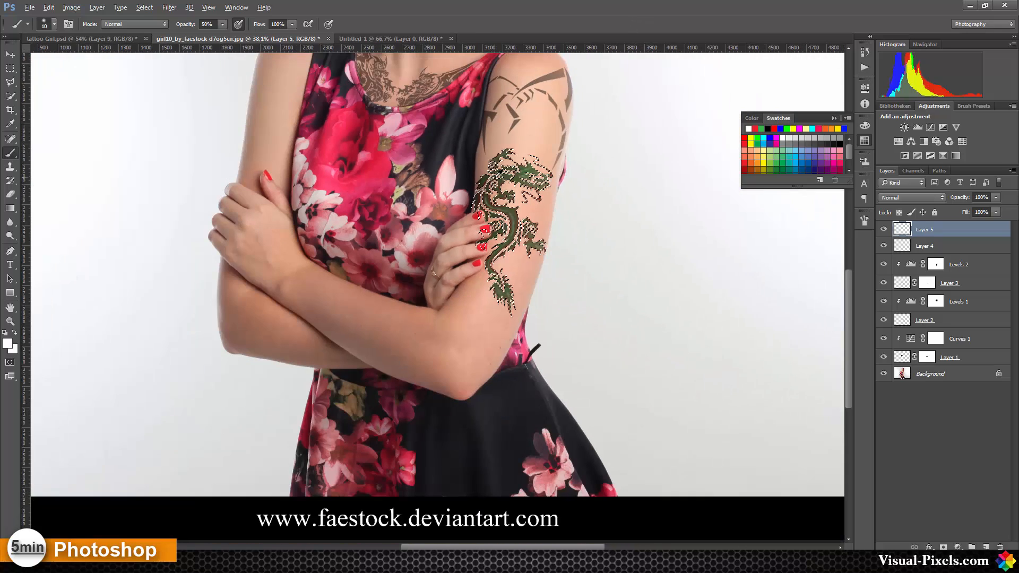
drag(490, 188, 467, 261)
key(ctrl+d)
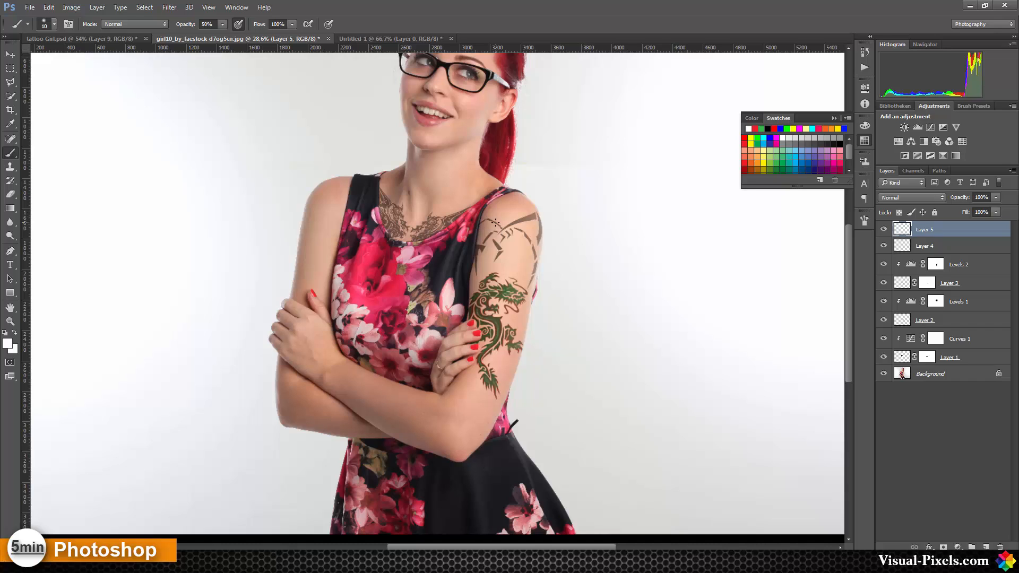
alt+click(884, 374)
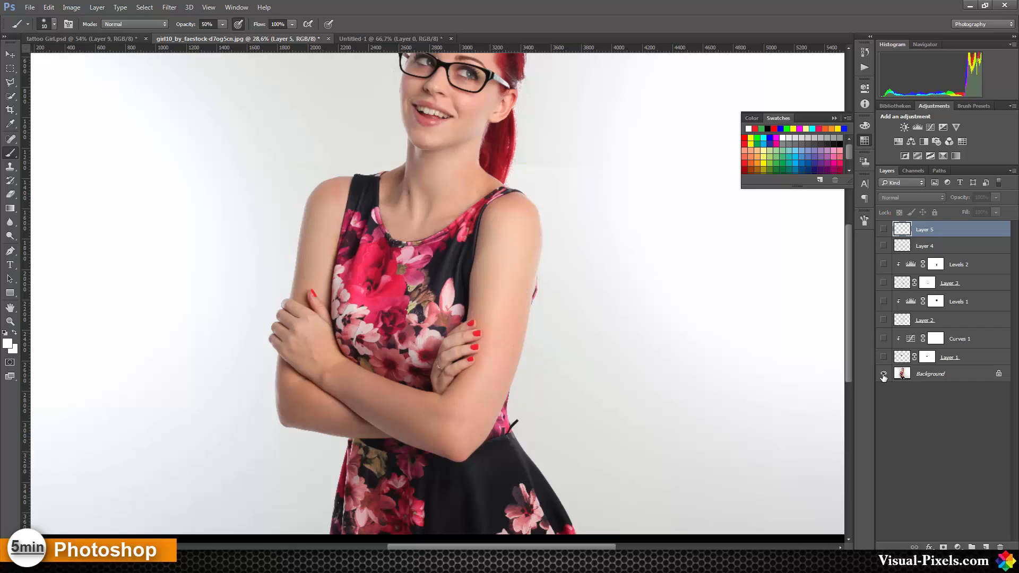
alt+click(884, 374)
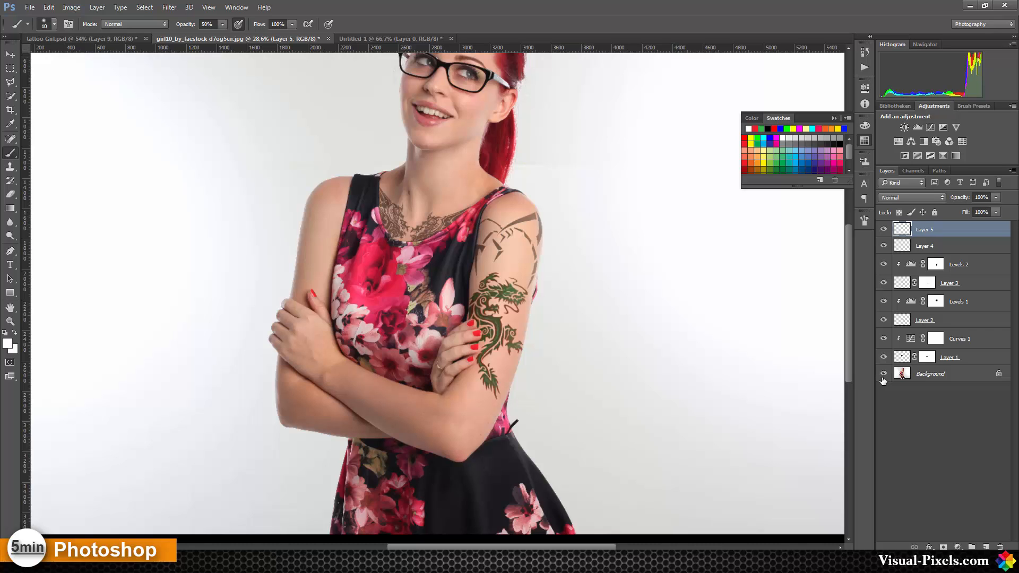